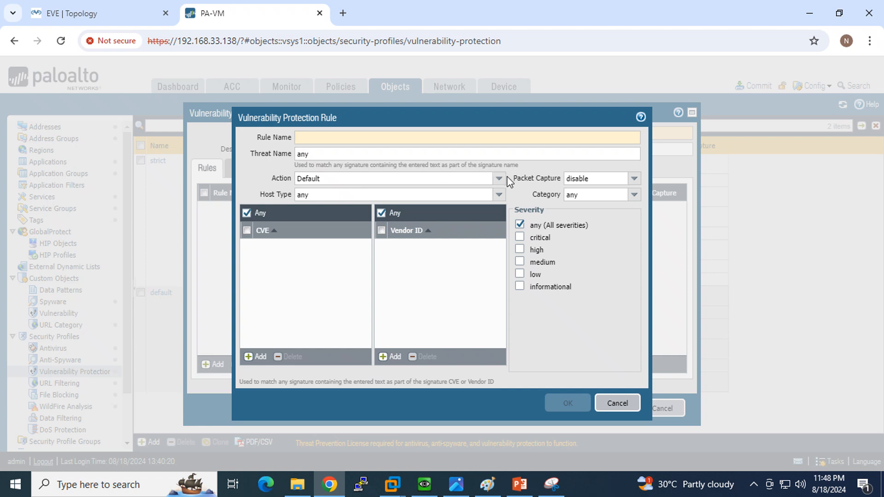
# - Try Block IP as the rule action, then leave it at Default and bring up the rule-actions slide in PowerPoint
pyautogui.click(502, 179)
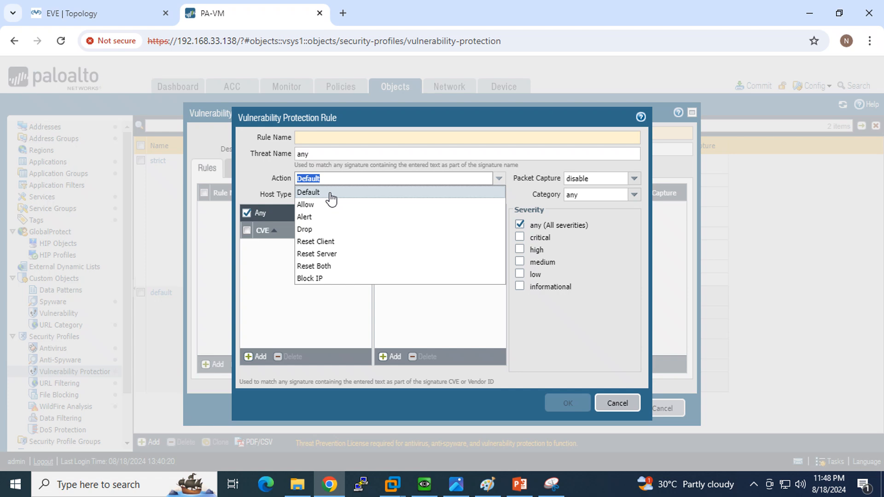
pyautogui.click(332, 279)
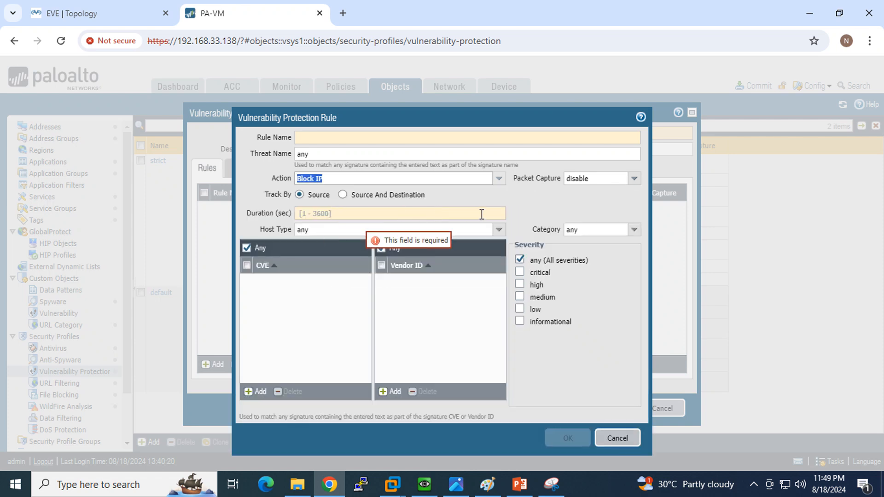
pyautogui.click(501, 235)
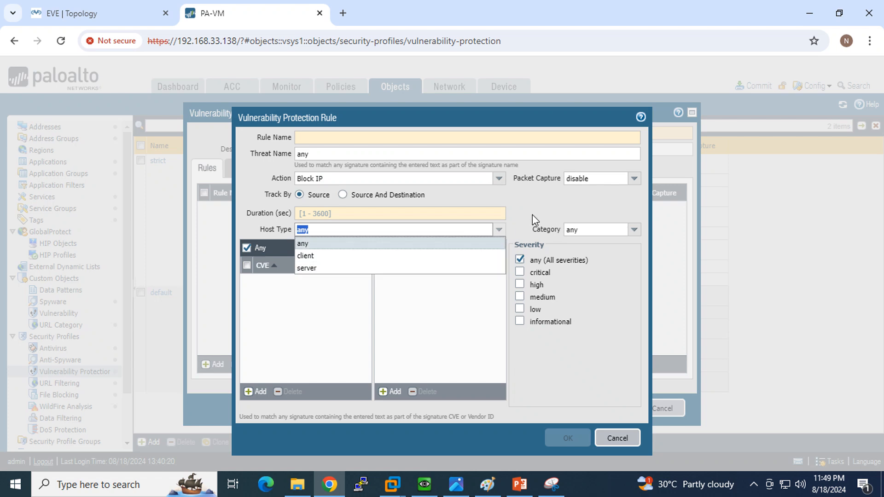
pyautogui.click(499, 178)
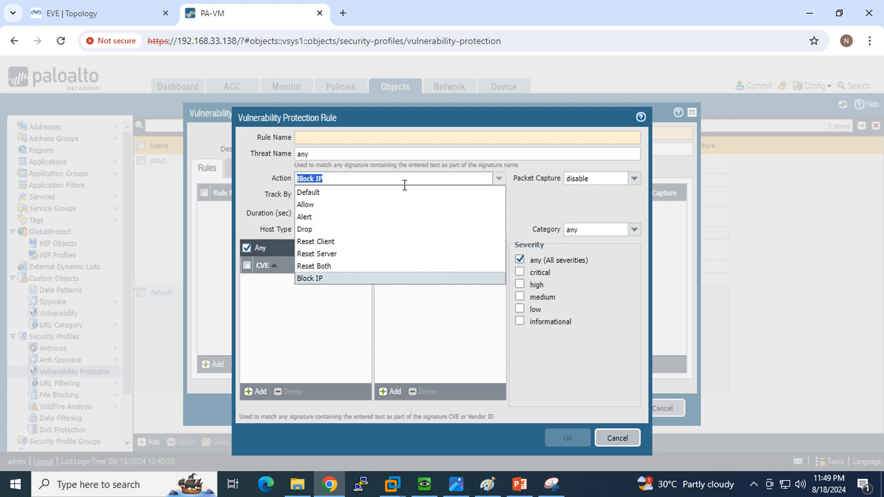
pyautogui.click(389, 189)
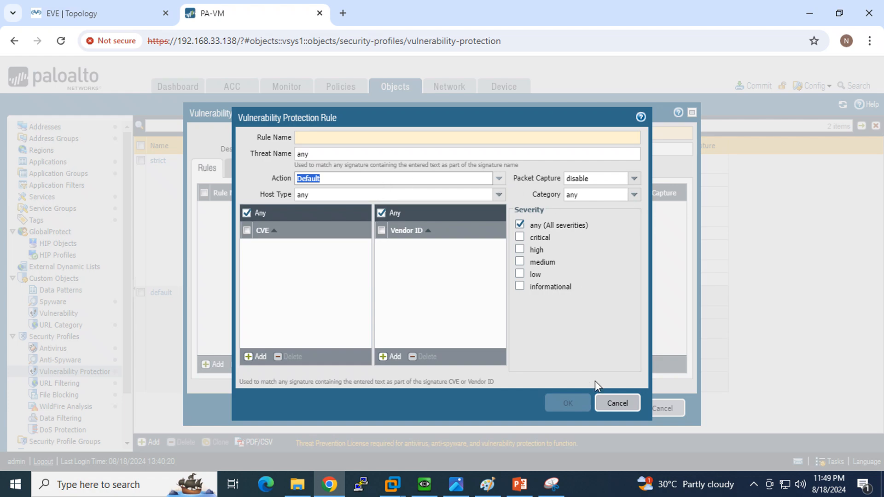
pyautogui.click(519, 484)
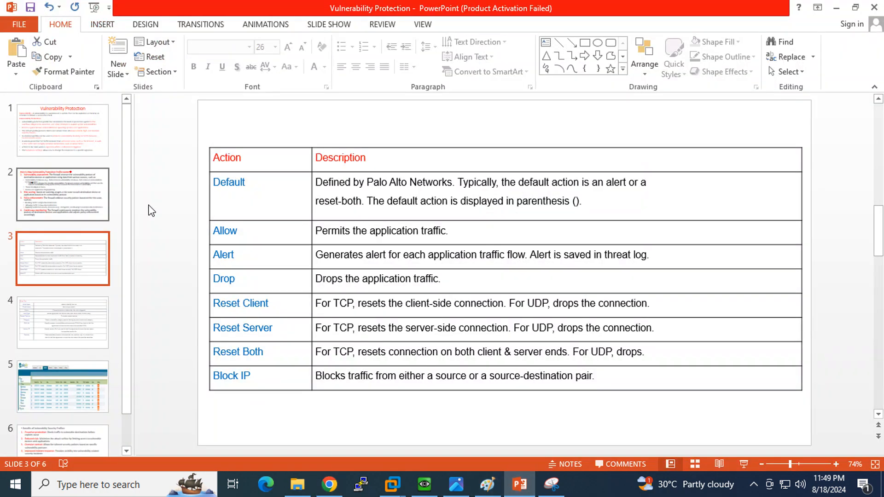
# - Go to slide 4 and highlight the Vendor ID field name and its description
pyautogui.click(69, 327)
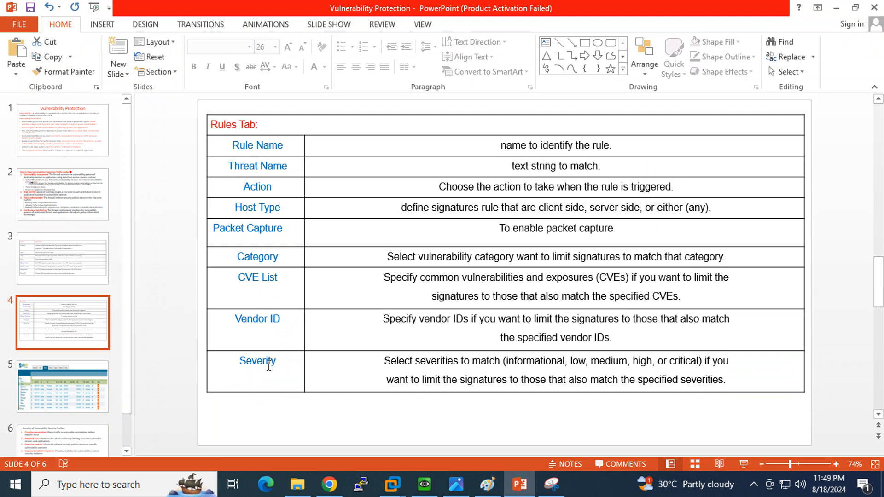
pyautogui.moveTo(286, 318); pyautogui.dragTo(224, 316)
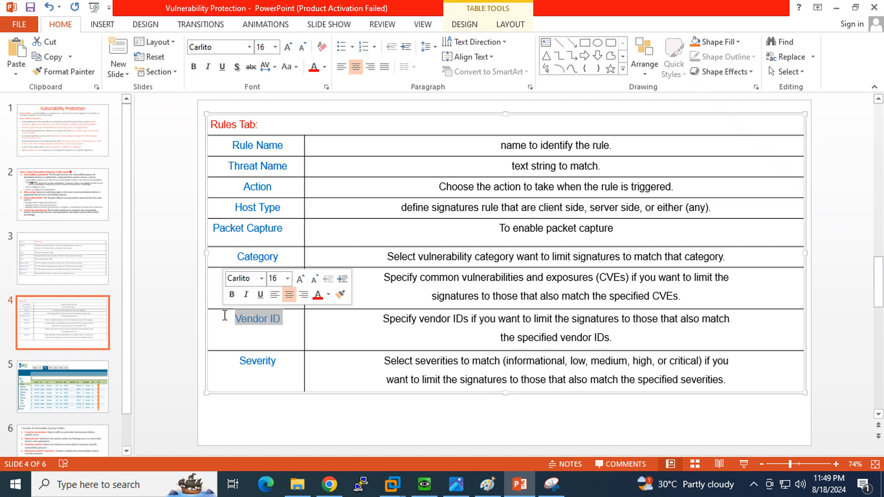
pyautogui.moveTo(384, 318)
pyautogui.mouseDown()
pyautogui.moveTo(500, 318)
pyautogui.moveTo(626, 338)
pyautogui.moveTo(551, 325)
pyautogui.moveTo(367, 321)
pyautogui.mouseUp()
pyautogui.click(630, 339)
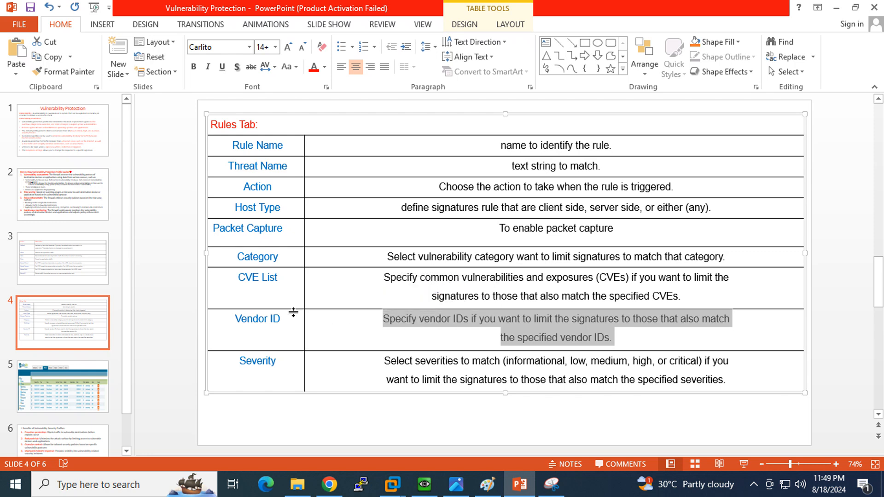
# - Highlight the CVE List, Severity and Category descriptions, then return to the firewall rule dialog
pyautogui.moveTo(238, 278); pyautogui.dragTo(282, 283)
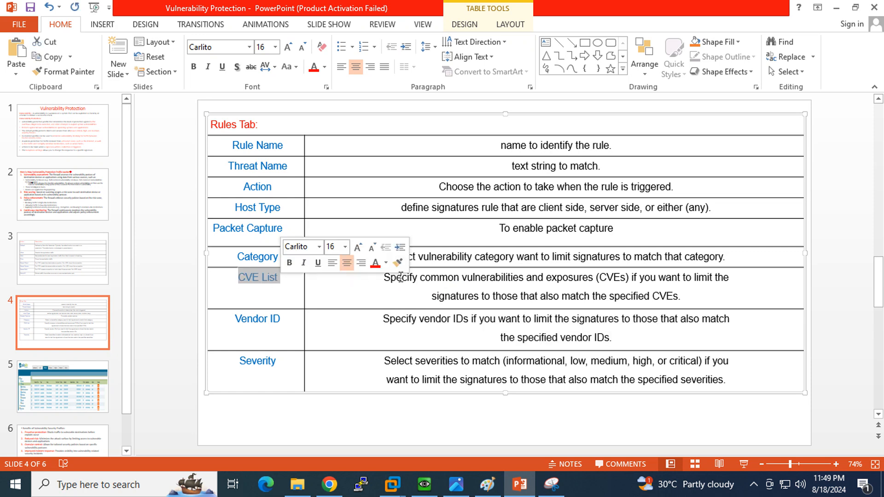
pyautogui.moveTo(386, 277); pyautogui.dragTo(685, 299)
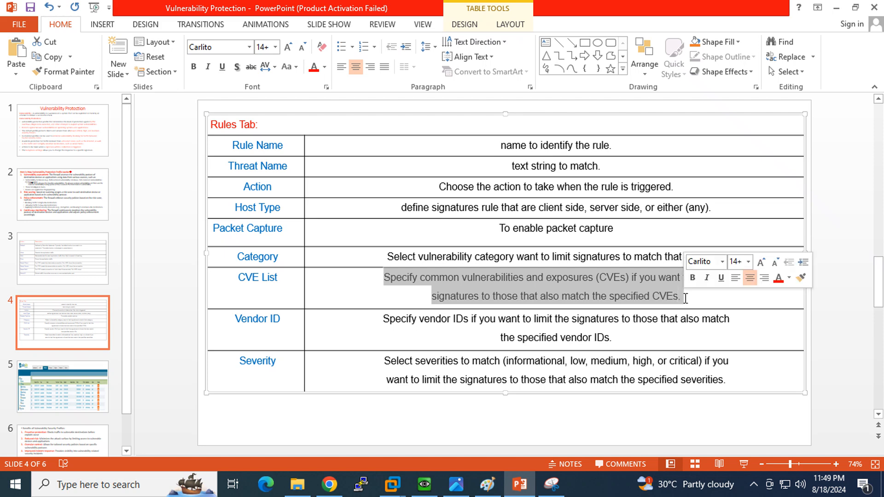
pyautogui.moveTo(375, 362); pyautogui.dragTo(746, 377)
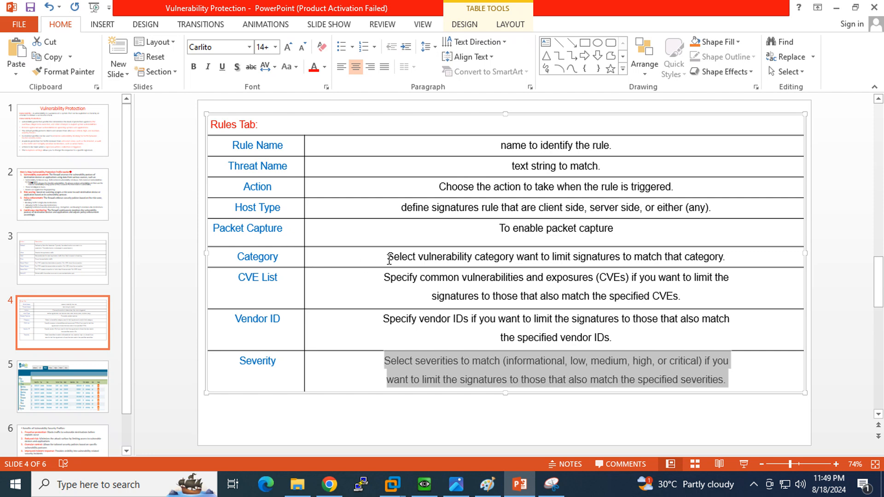
pyautogui.moveTo(389, 258); pyautogui.dragTo(733, 256)
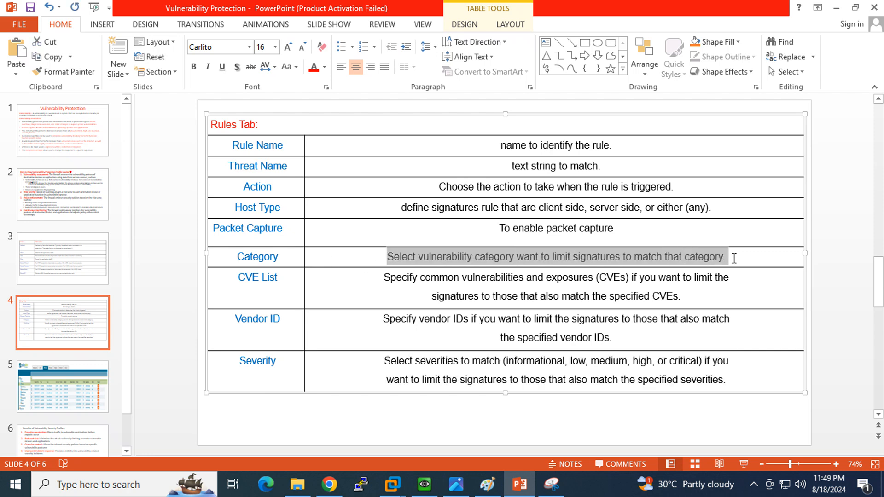
pyautogui.click(329, 484)
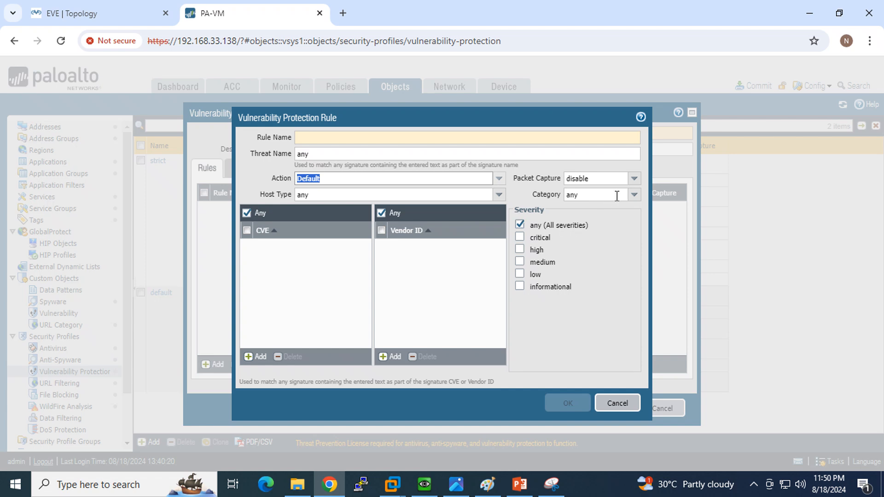
# - Look over the Category and Packet Capture choices, cancel the rule, and switch to the Windows 10 VM
pyautogui.click(634, 195)
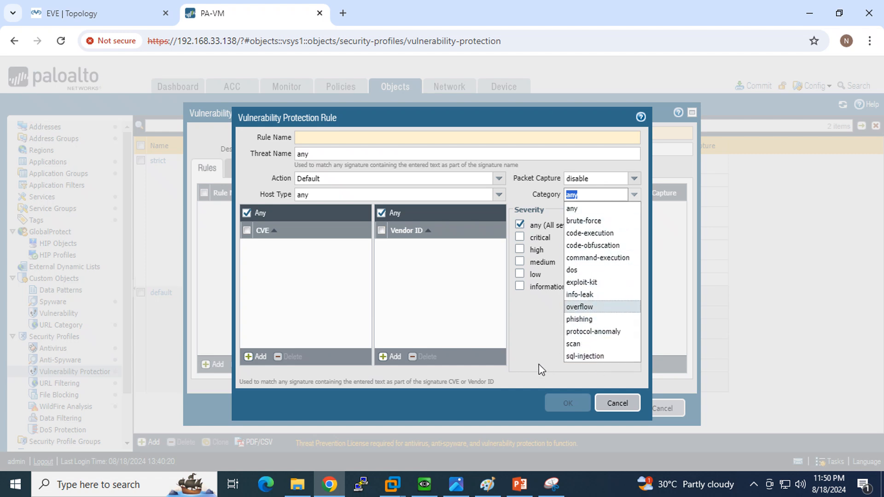
pyautogui.click(534, 352)
pyautogui.click(634, 180)
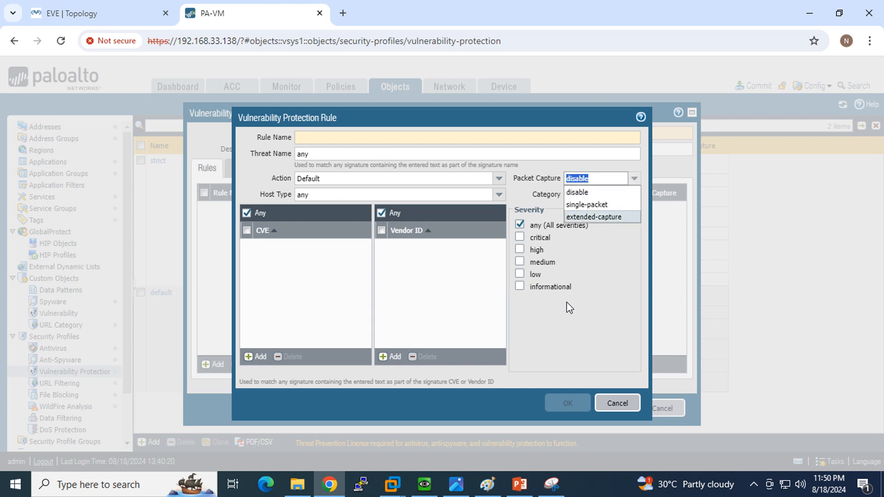
pyautogui.click(615, 405)
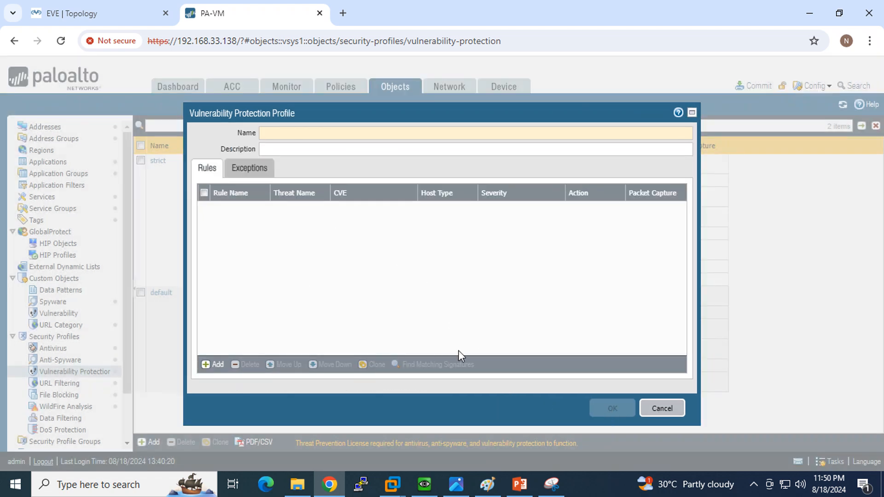
pyautogui.moveTo(392, 484)
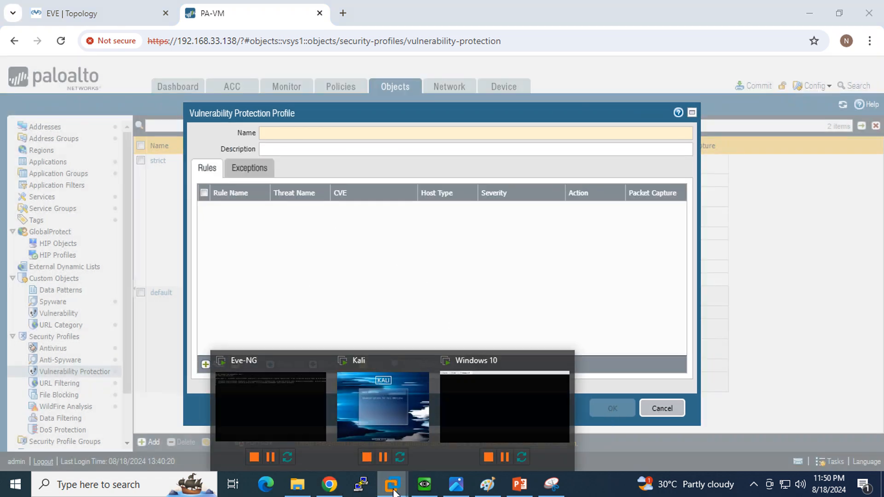
pyautogui.click(527, 392)
# - Dismiss the USB notices and launch Command Prompt inside the Windows 10 VM via search
pyautogui.click(546, 167)
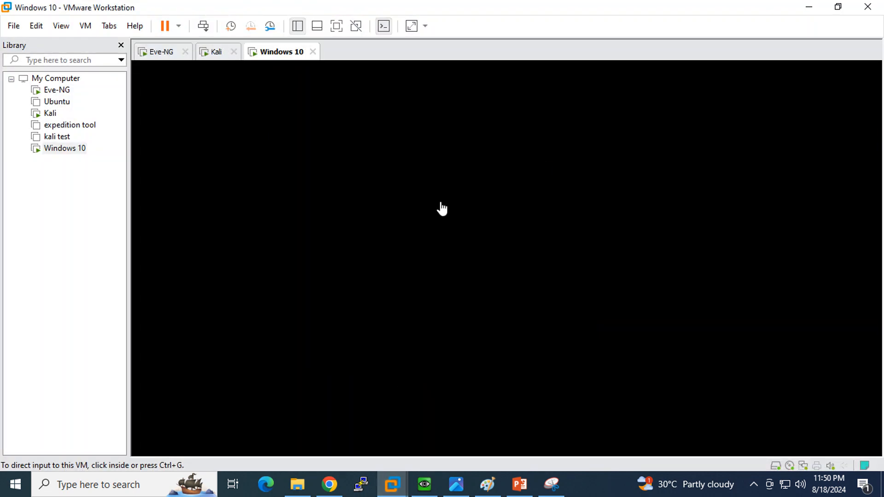
pyautogui.click(531, 190)
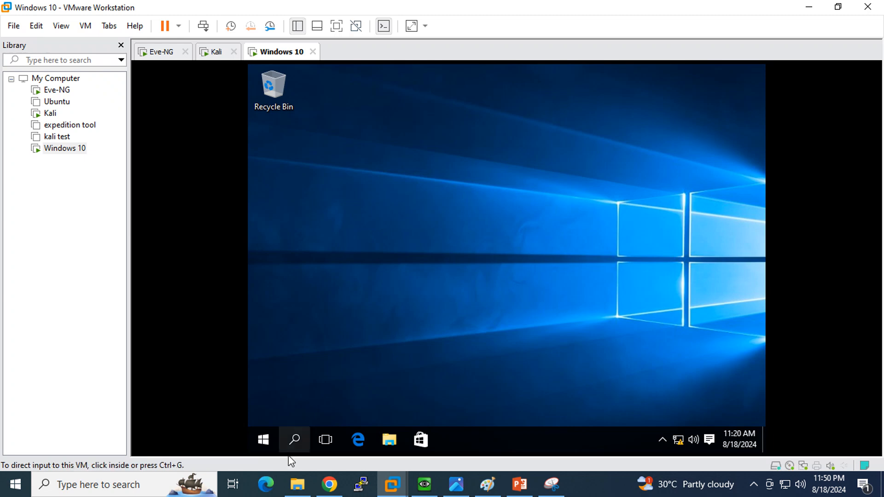
pyautogui.click(295, 442)
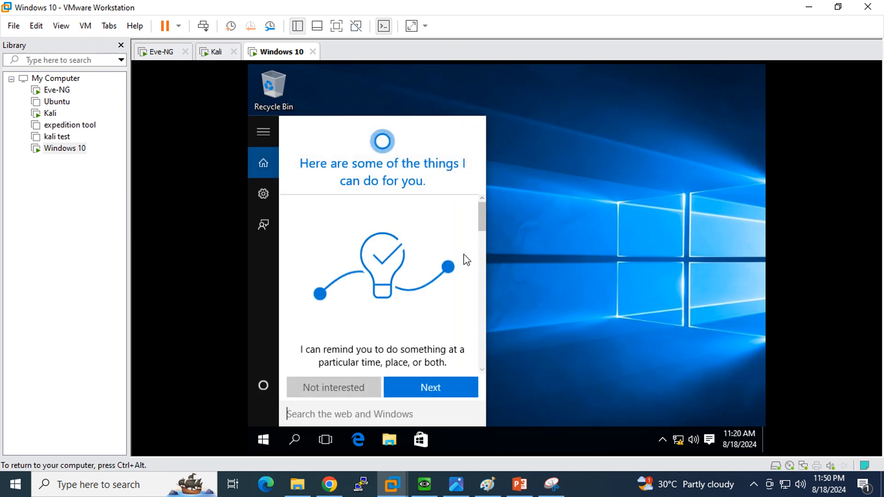
pyautogui.write('cmd')
pyautogui.press('Return')
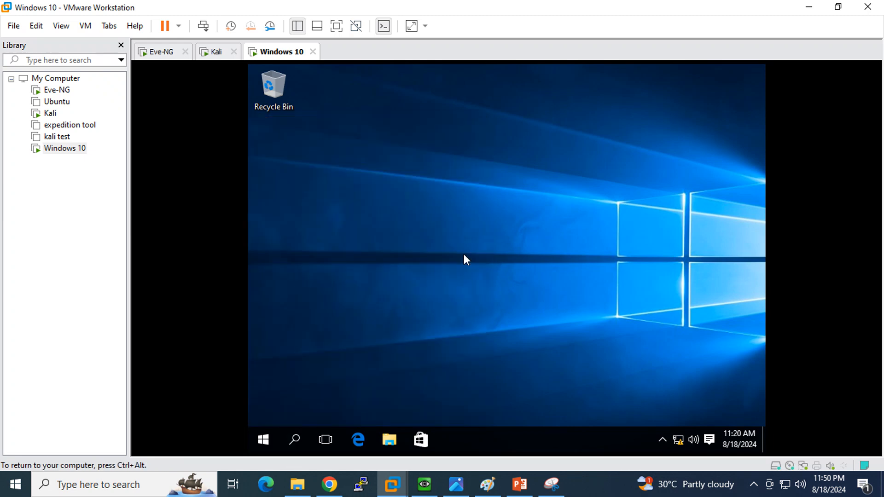
# - Fix the mistyped 'ipcong' command and run ipconfig
pyautogui.write('i')
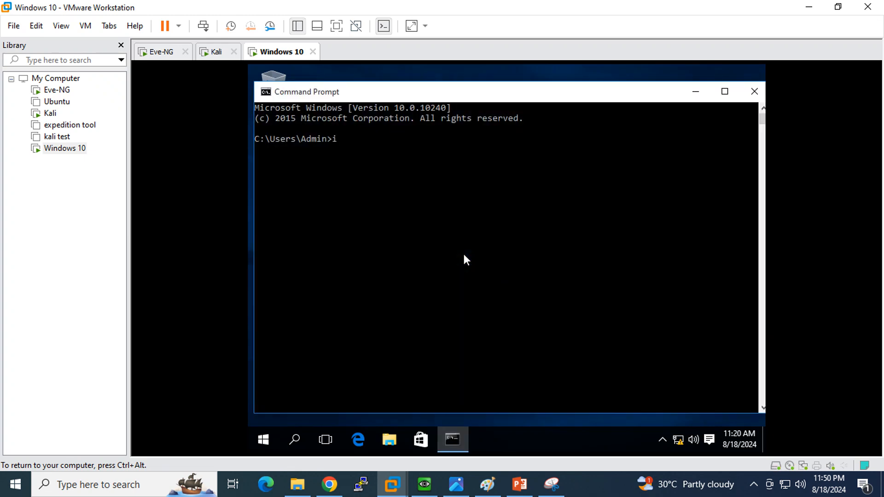
pyautogui.write('pcong /all')
pyautogui.press('Return')
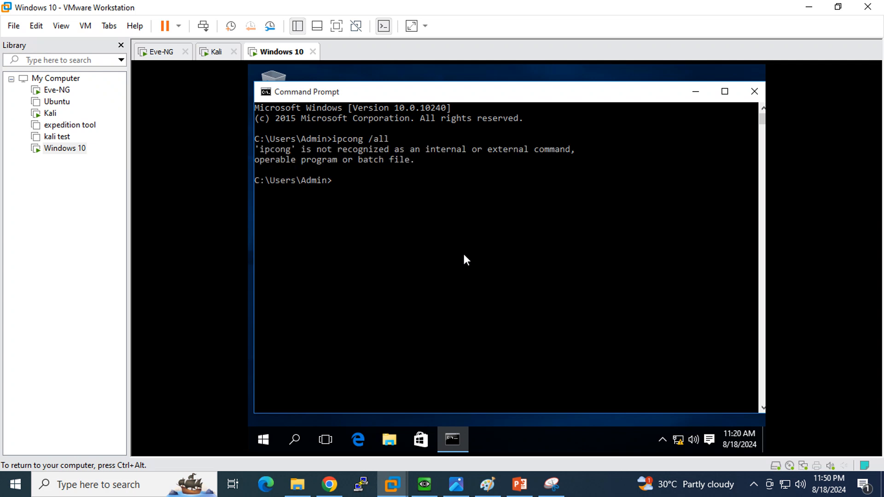
pyautogui.press('Up')
pyautogui.press('Left')
pyautogui.press('Left')
pyautogui.press('Left')
pyautogui.press('Left')
pyautogui.press('Left')
pyautogui.press('Left')
pyautogui.press('Left')
pyautogui.press('Insert')
pyautogui.press('BackSpace')
pyautogui.press('BackSpace')
pyautogui.write('nfig')
pyautogui.press('Return')
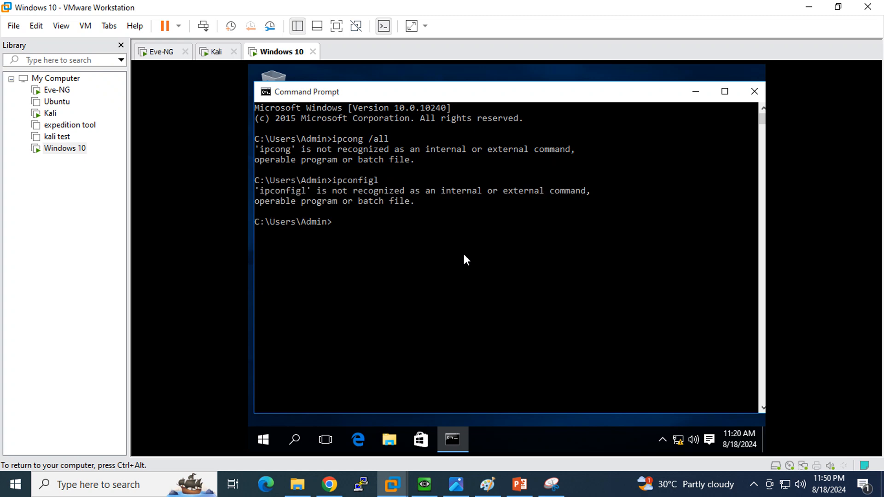
# - Run ipconfig /all and select the IPv4 address 192.168.91.129
pyautogui.press('Up')
pyautogui.press('BackSpace')
pyautogui.write('/all')
pyautogui.press('Return')
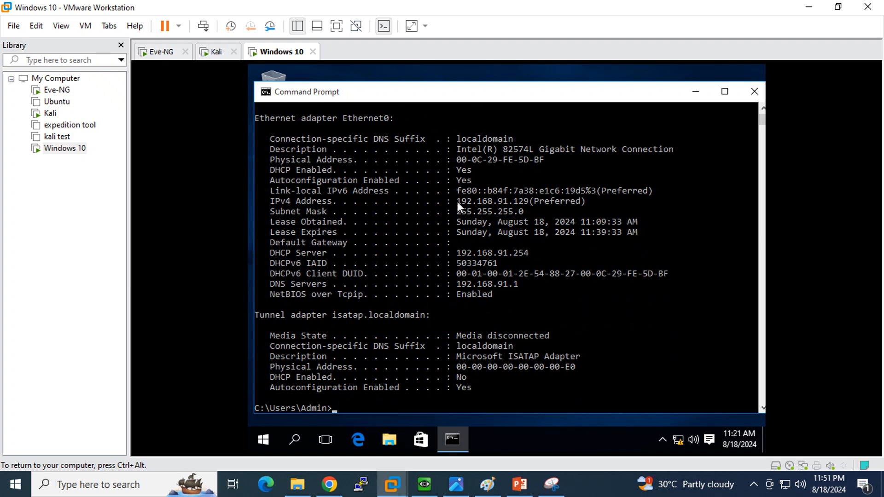
pyautogui.moveTo(457, 202); pyautogui.dragTo(526, 200)
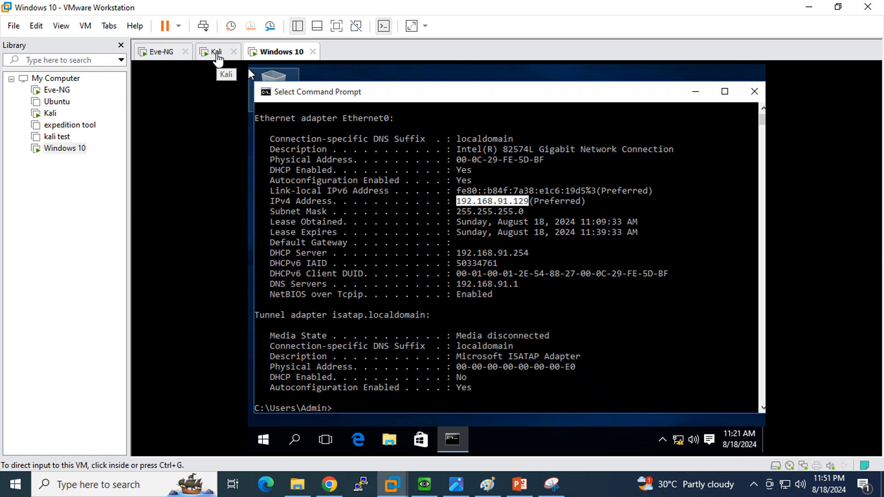
# - Switch to the Kali VM, choose the user account and log in with its password
pyautogui.click(215, 53)
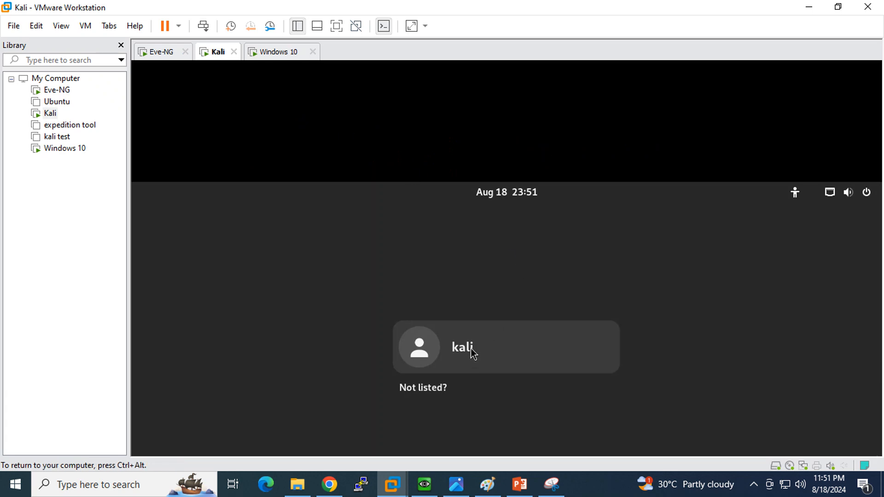
pyautogui.click(473, 352)
pyautogui.click(534, 222)
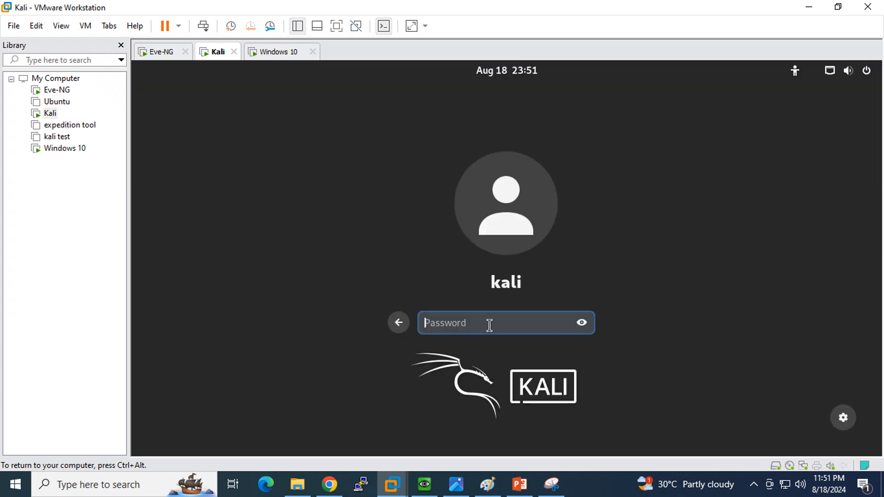
pyautogui.write('kali')
pyautogui.press('Return')
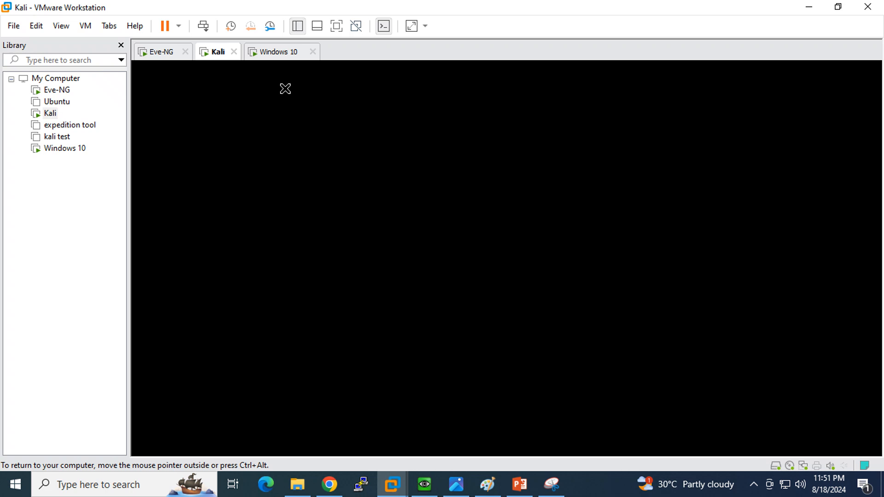
# - Glance back at the Windows 10 VM, then return to Kali and wake its desktop
pyautogui.click(276, 54)
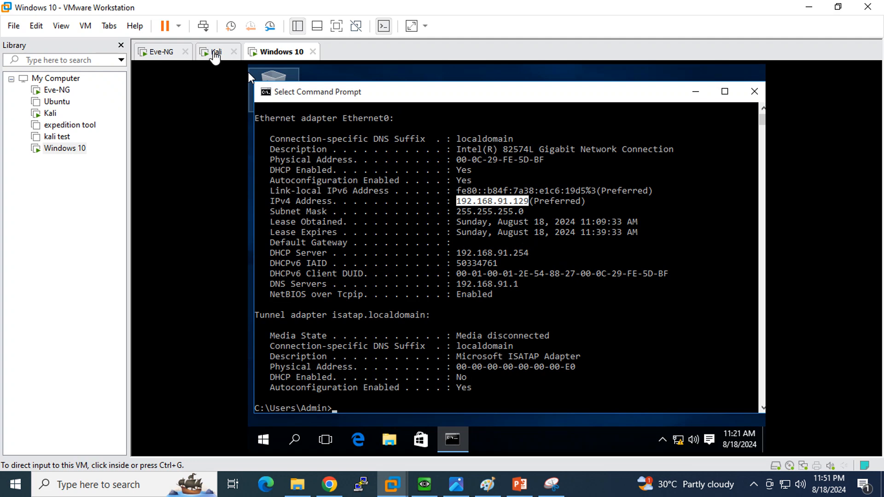
pyautogui.click(214, 52)
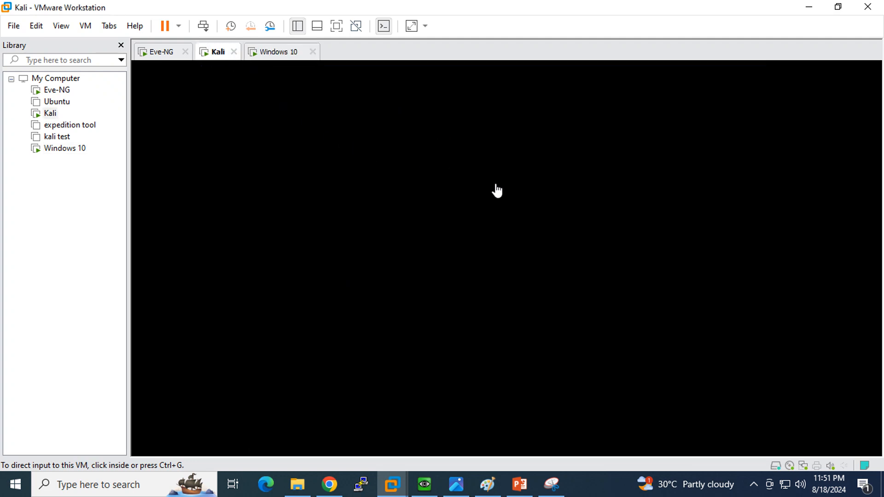
pyautogui.click(465, 260)
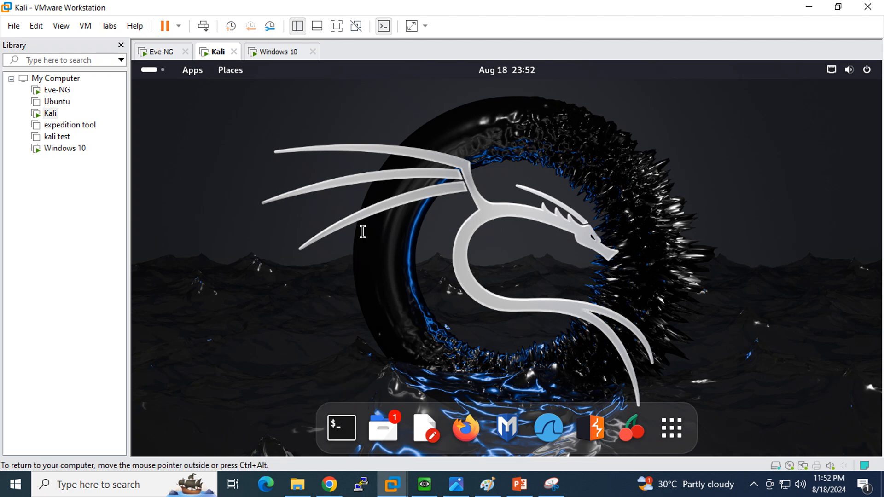
pyautogui.click(341, 427)
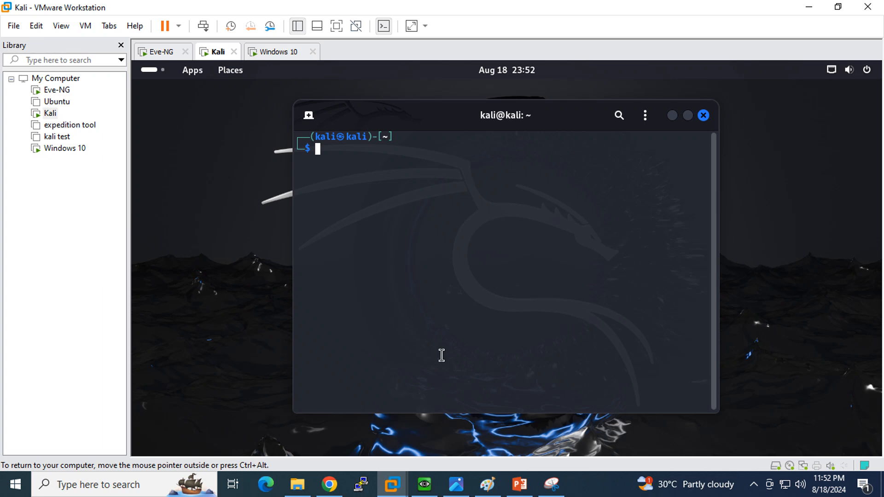
pyautogui.click(487, 484)
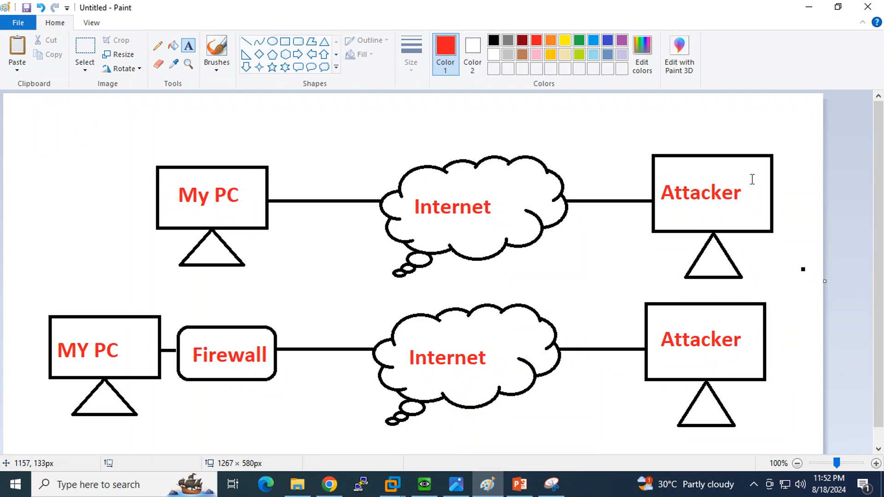
pyautogui.click(808, 7)
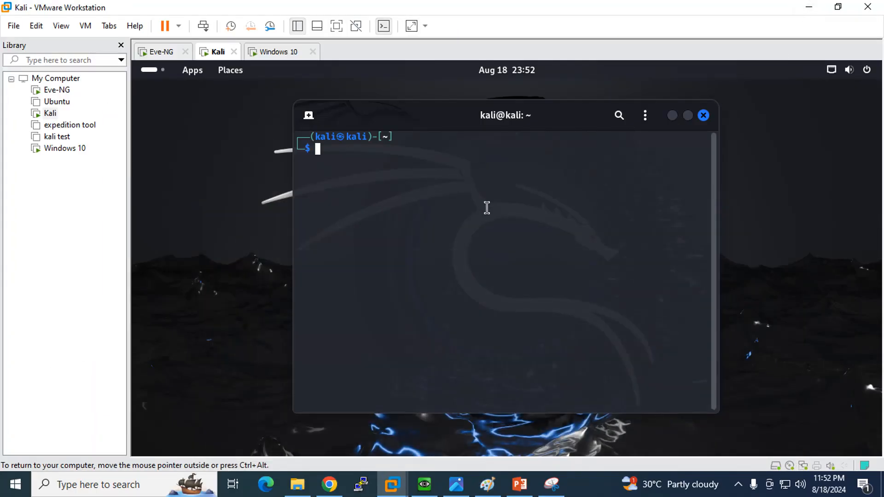
pyautogui.write('ifconfig')
pyautogui.press('Return')
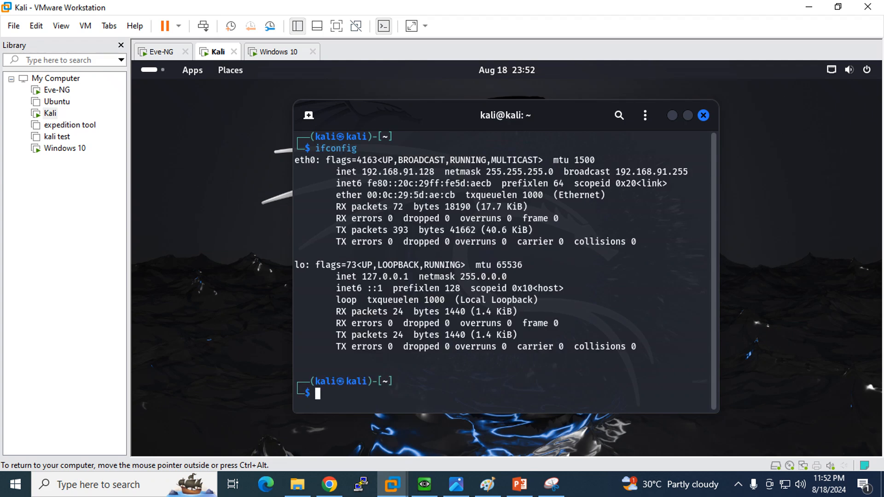
pyautogui.moveTo(364, 172); pyautogui.dragTo(439, 172)
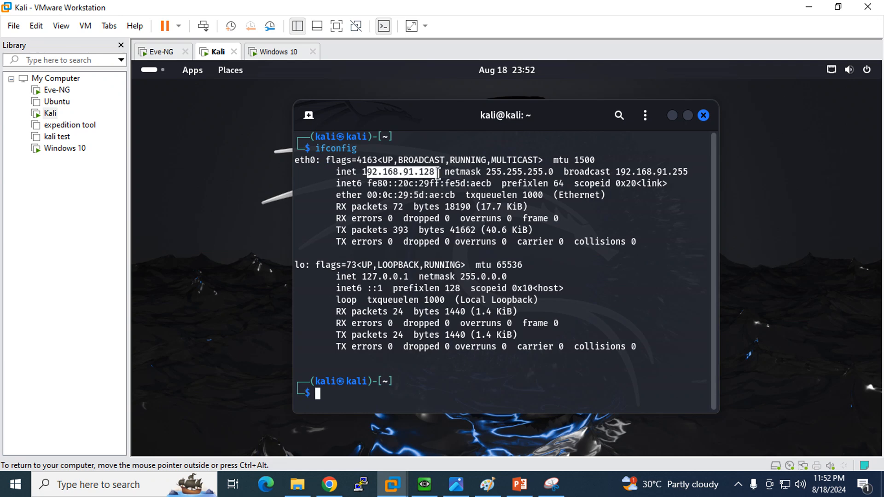
# - Close the terminal and launch legion as root from the applications menu, entering the password
pyautogui.click(704, 115)
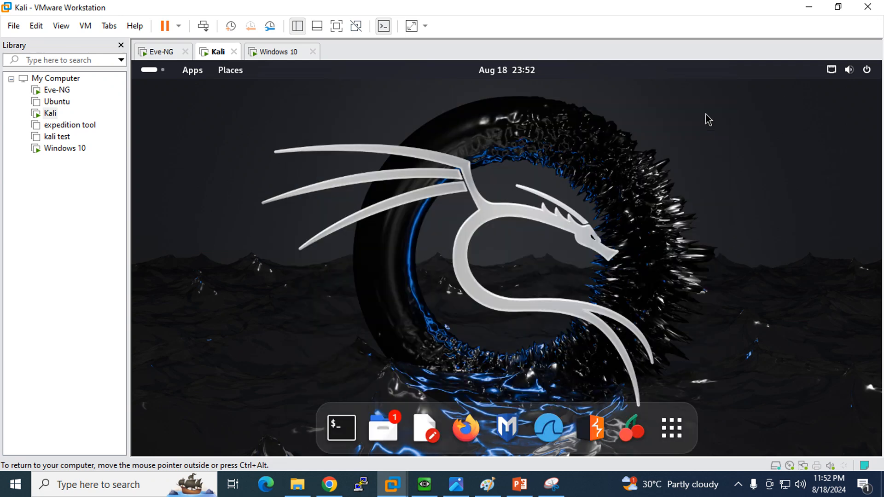
pyautogui.click(196, 75)
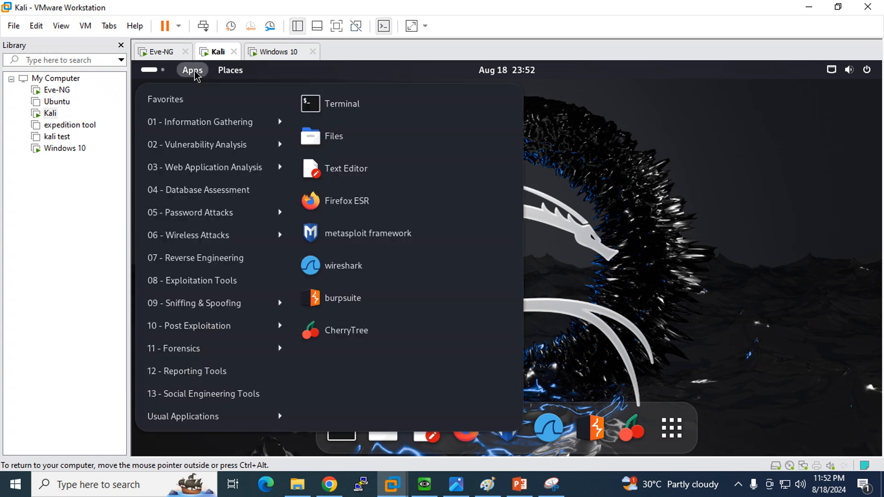
pyautogui.moveTo(201, 146)
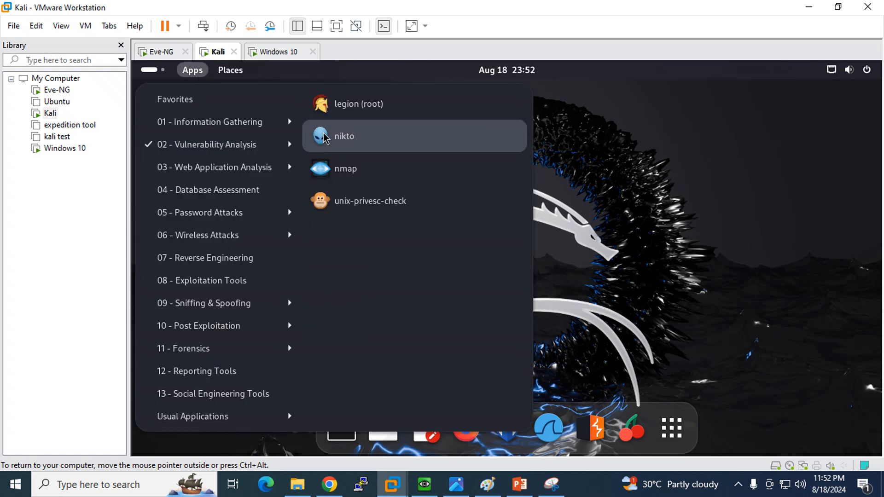
pyautogui.click(373, 106)
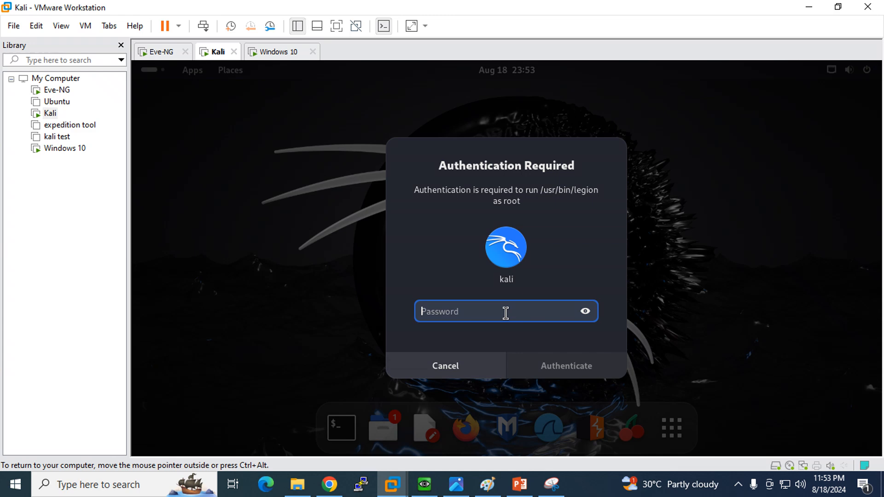
pyautogui.write('kali')
pyautogui.press('Return')
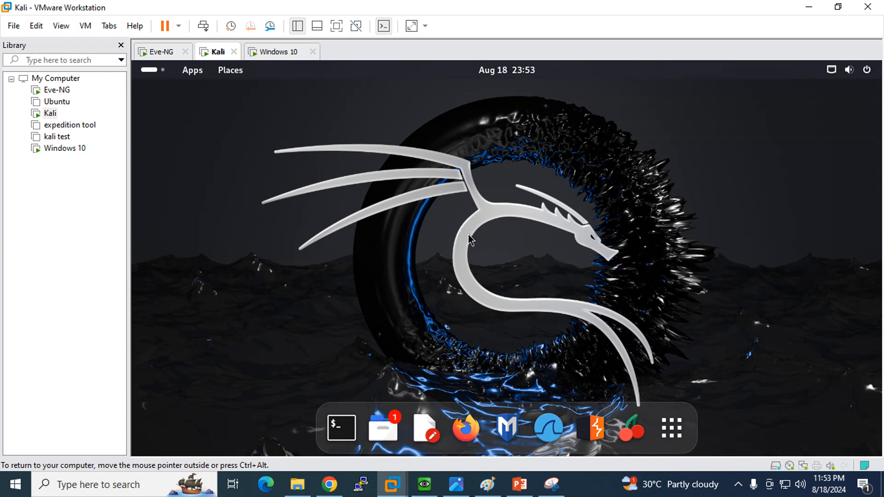
# - Open Legion's add-hosts-to-scope dialog and begin typing the target IP address
pyautogui.click(192, 71)
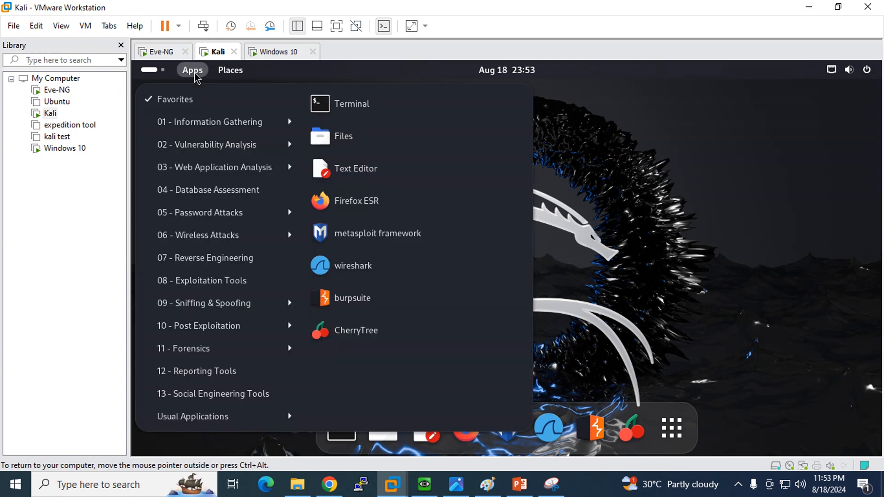
pyautogui.moveTo(200, 147)
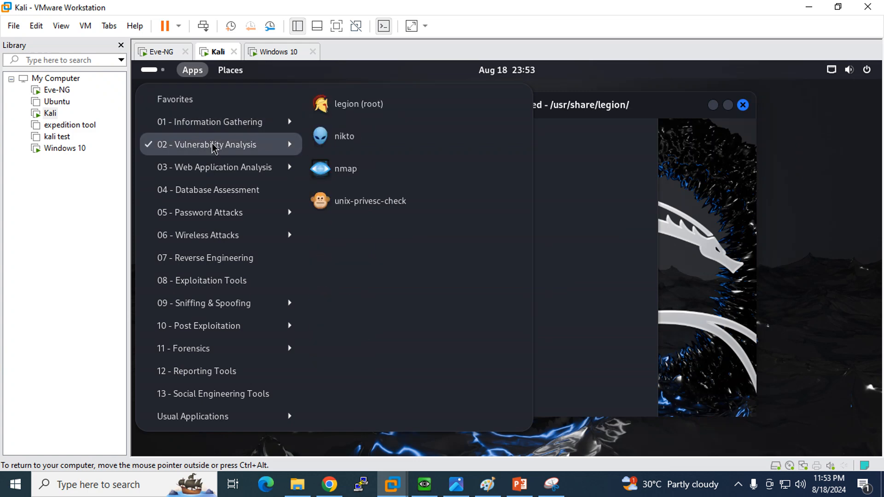
pyautogui.moveTo(277, 122)
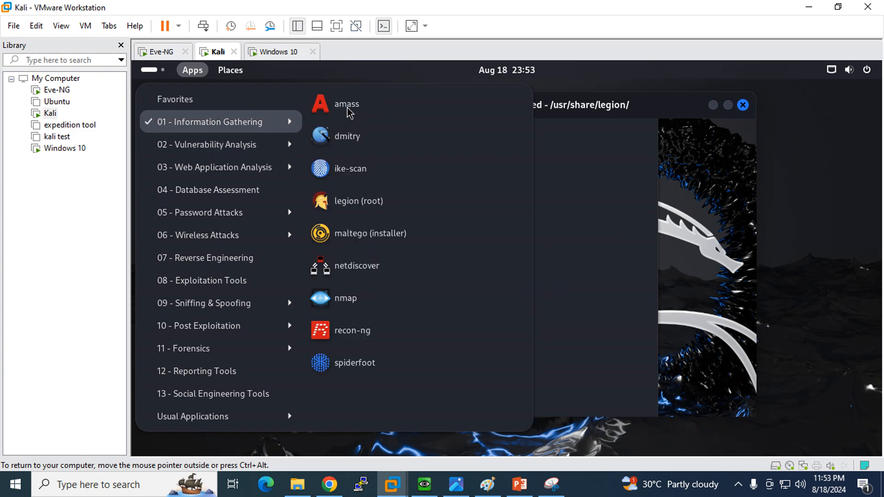
pyautogui.click(579, 186)
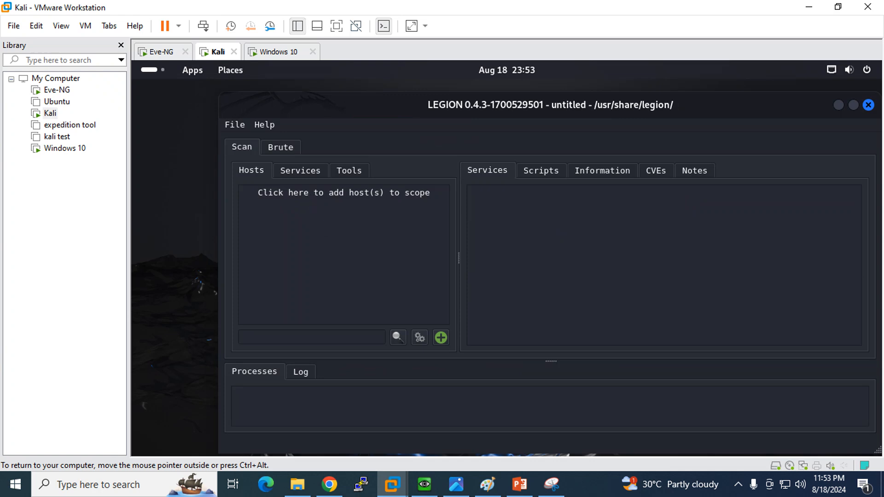
pyautogui.click(312, 201)
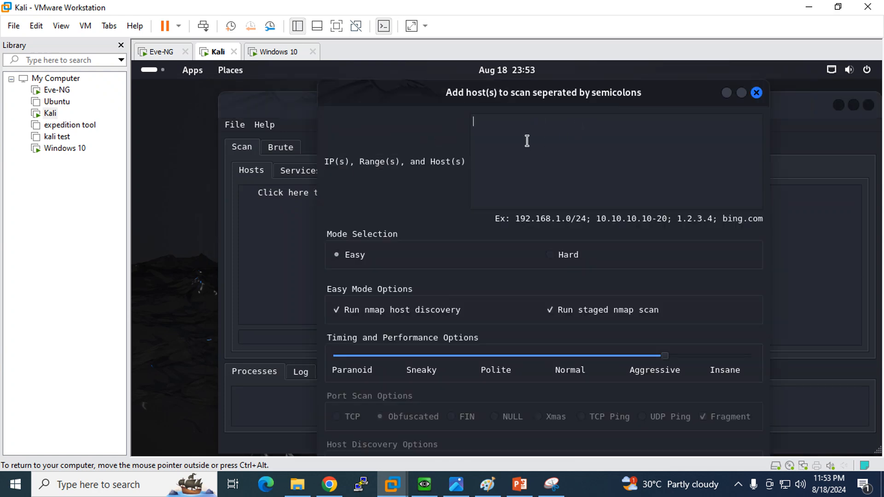
pyautogui.write('192.168.91.129')
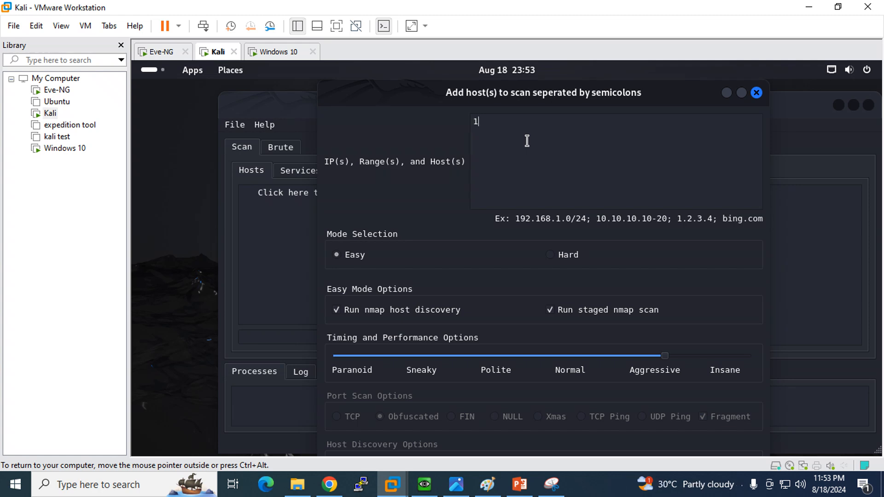
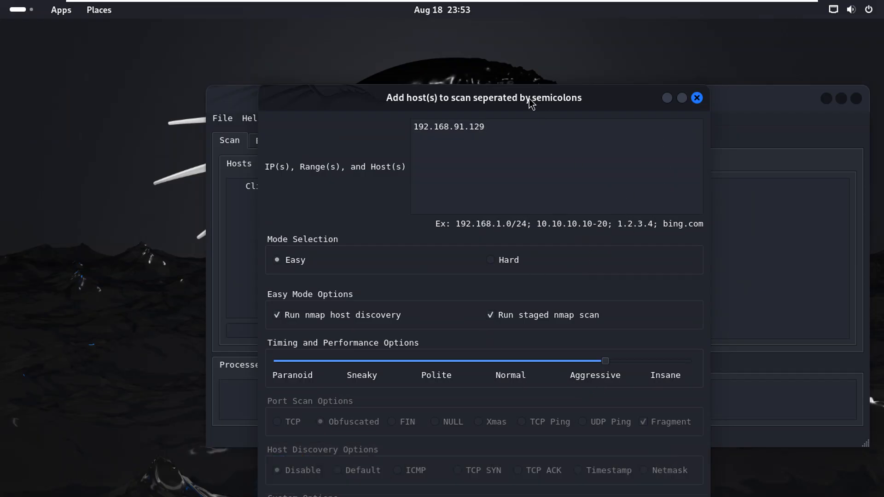
# - Submit the Easy-mode scan of 192.168.91.129 with host discovery and staged nmap scan
pyautogui.moveTo(529, 101); pyautogui.dragTo(524, 40)
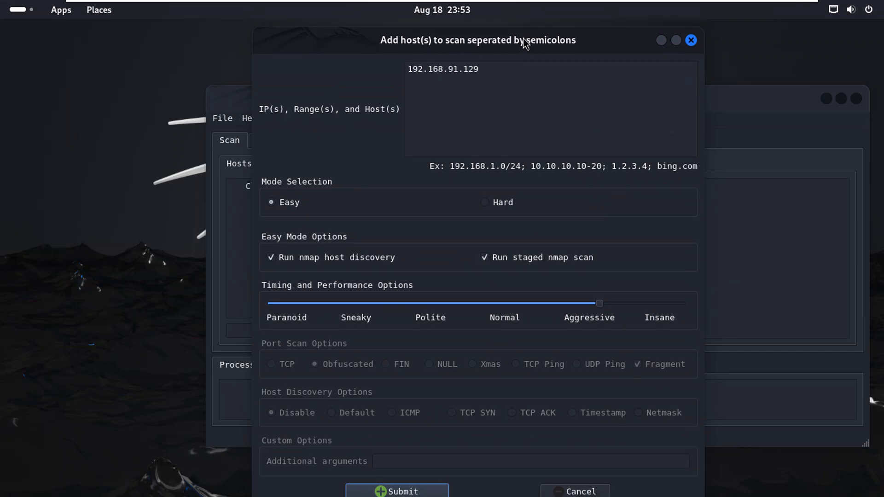
pyautogui.click(377, 488)
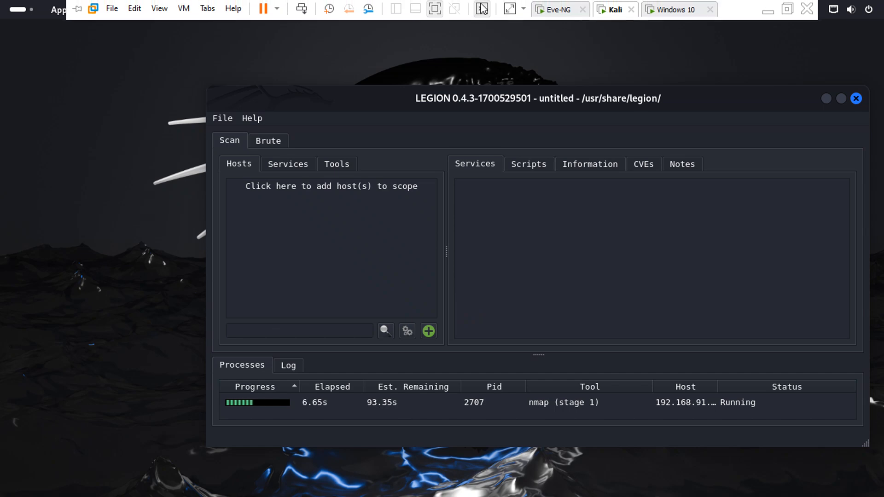
# - Leave full screen, view host 192.168.91.129's Information results, then switch to the Windows 10 VM
pyautogui.click(481, 7)
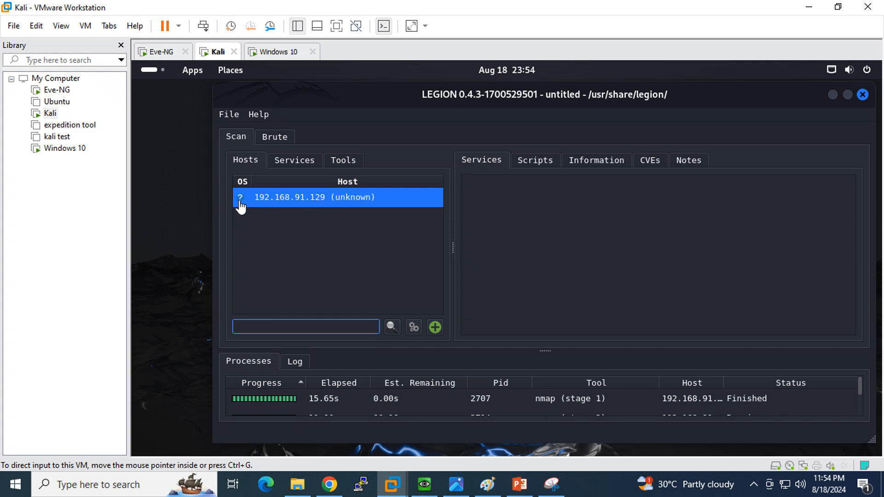
pyautogui.click(584, 160)
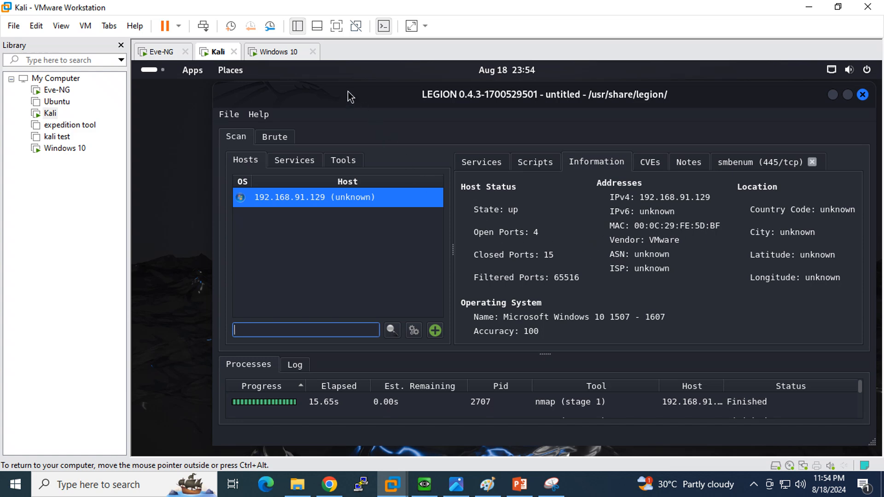
pyautogui.click(272, 52)
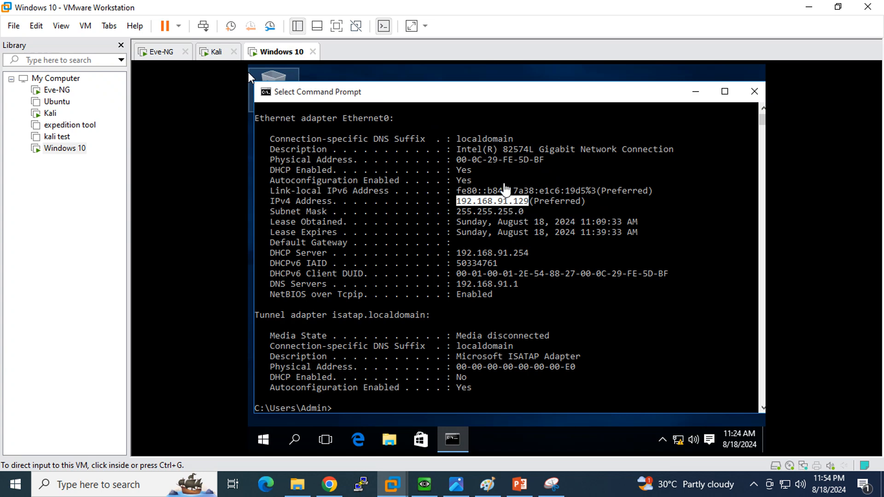
pyautogui.click(248, 72)
pyautogui.click(453, 160)
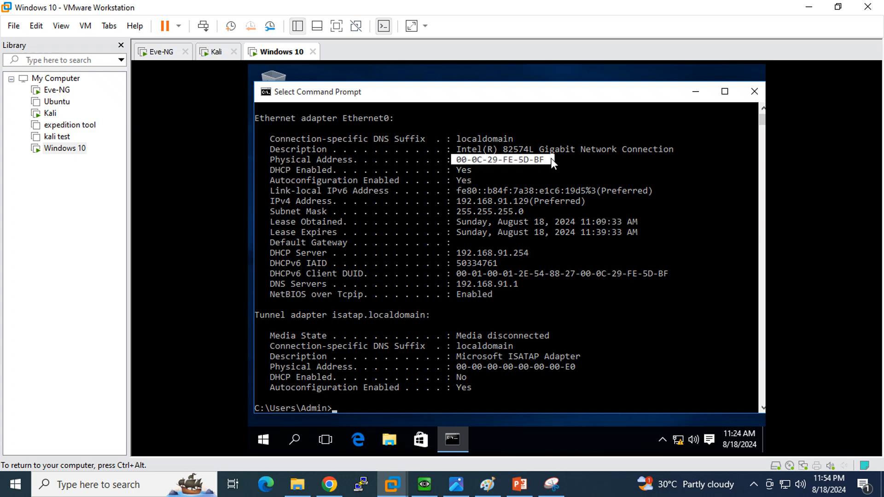
pyautogui.click(233, 51)
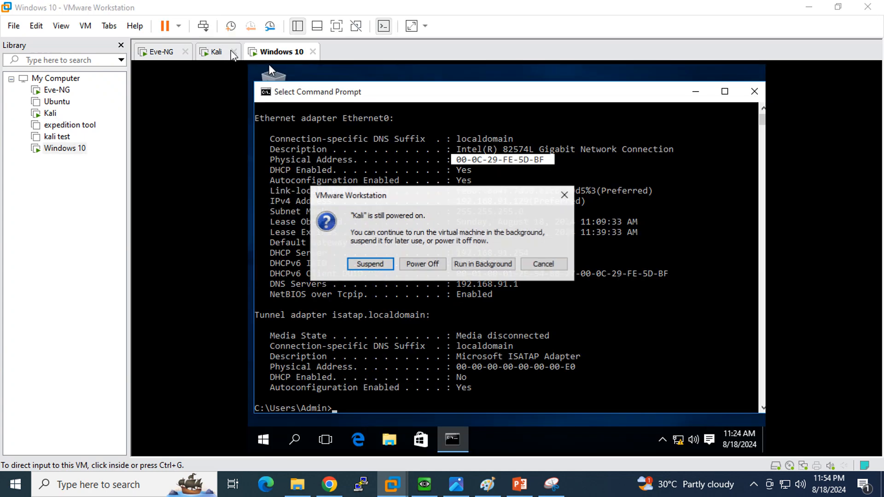
pyautogui.click(529, 266)
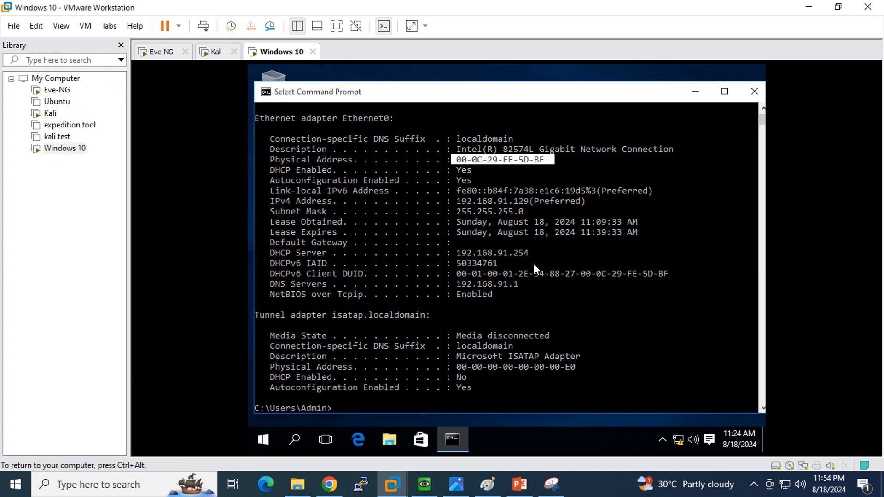
pyautogui.click(212, 51)
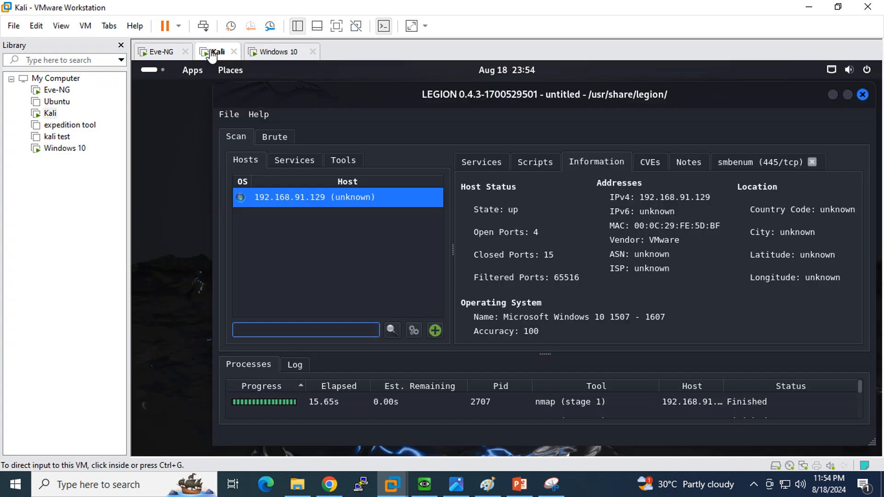
pyautogui.click(582, 305)
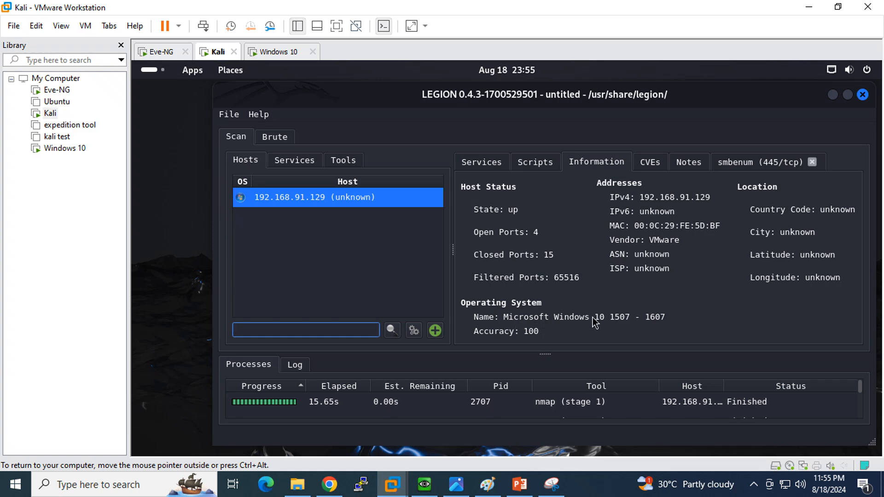
pyautogui.click(271, 52)
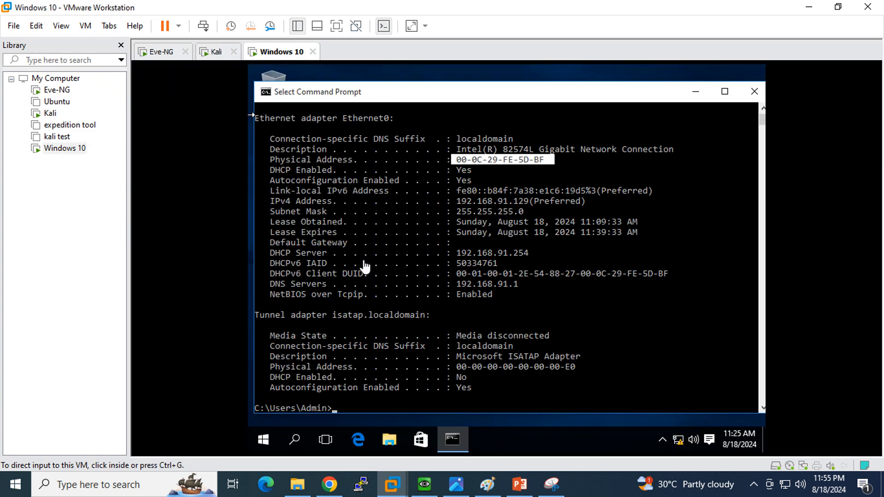
pyautogui.click(214, 52)
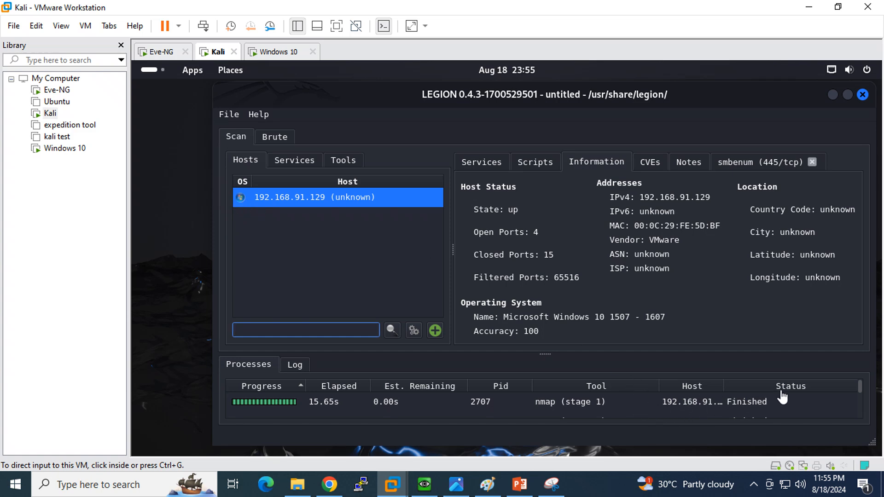
pyautogui.click(861, 391)
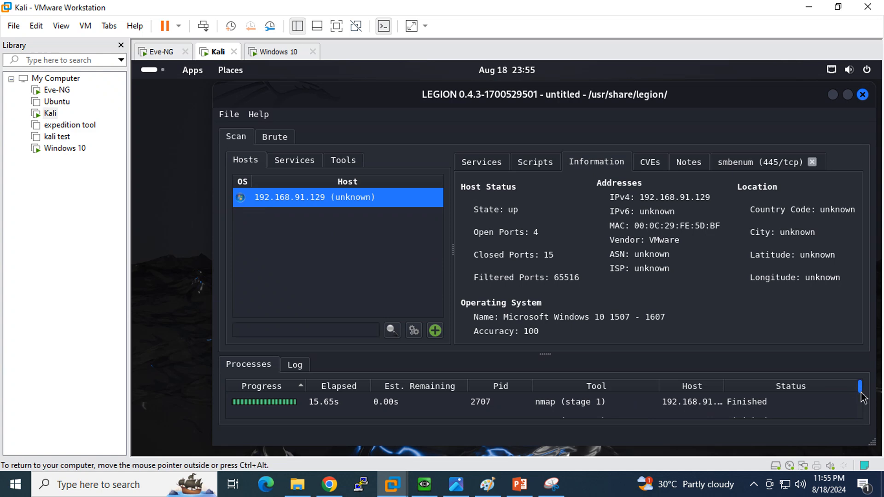
pyautogui.moveTo(863, 398); pyautogui.dragTo(861, 411)
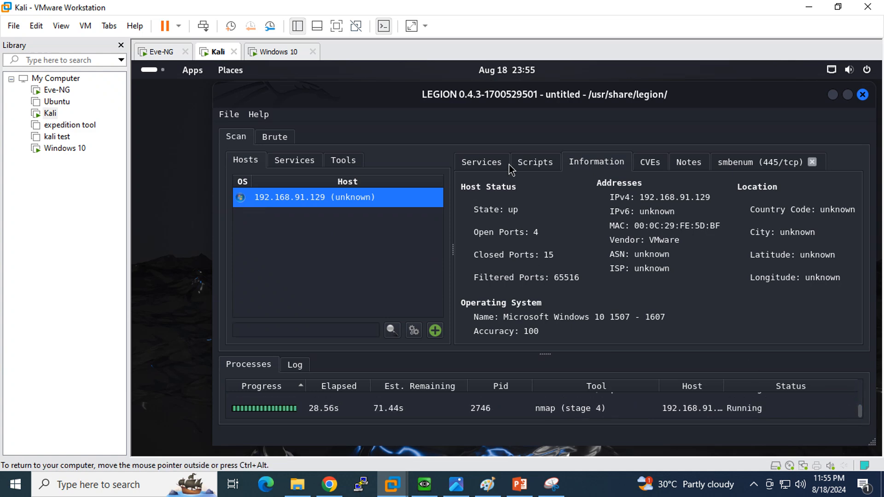
# - Review the four open ports on the Services tab, then quit Legion, terminating the running scans
pyautogui.click(482, 164)
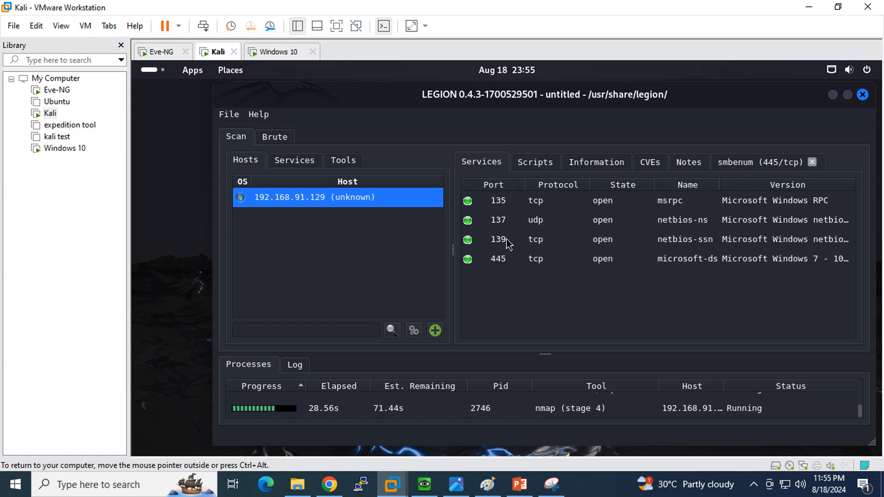
pyautogui.click(863, 95)
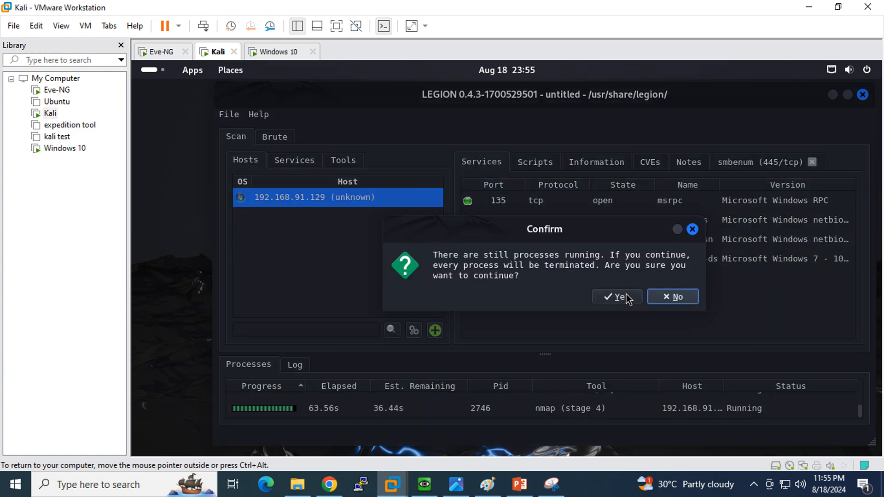
pyautogui.click(690, 228)
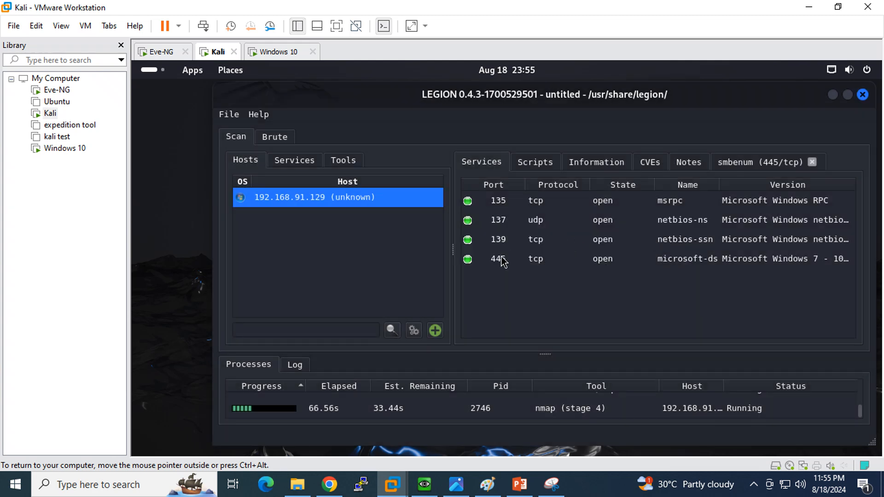
pyautogui.click(863, 95)
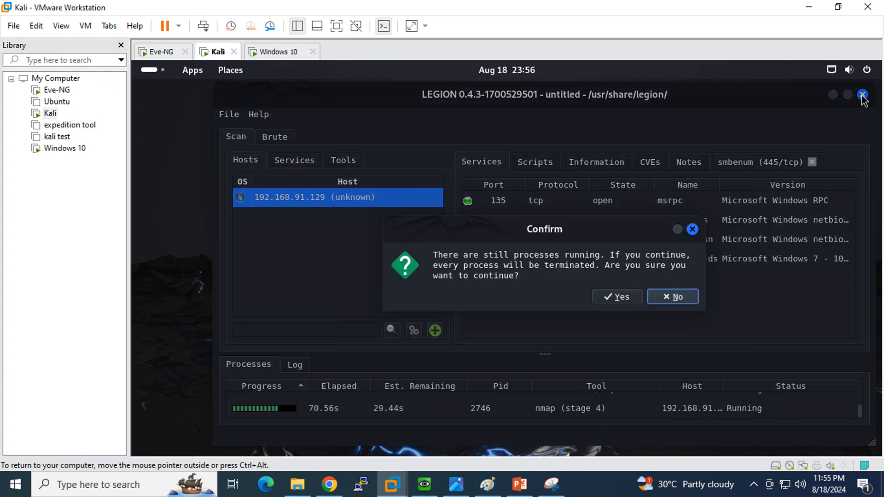
pyautogui.click(616, 296)
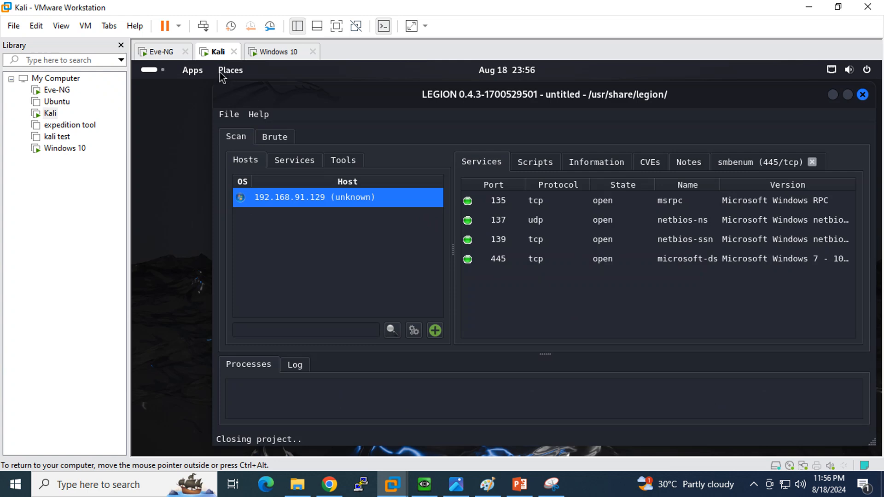
# - Shut down the Kali guest with Shut Down Guest and confirm
pyautogui.click(178, 27)
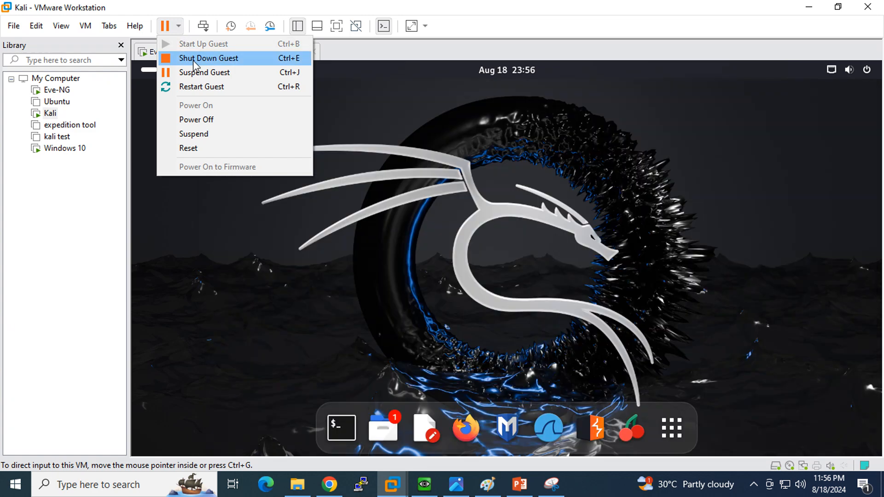
pyautogui.click(193, 62)
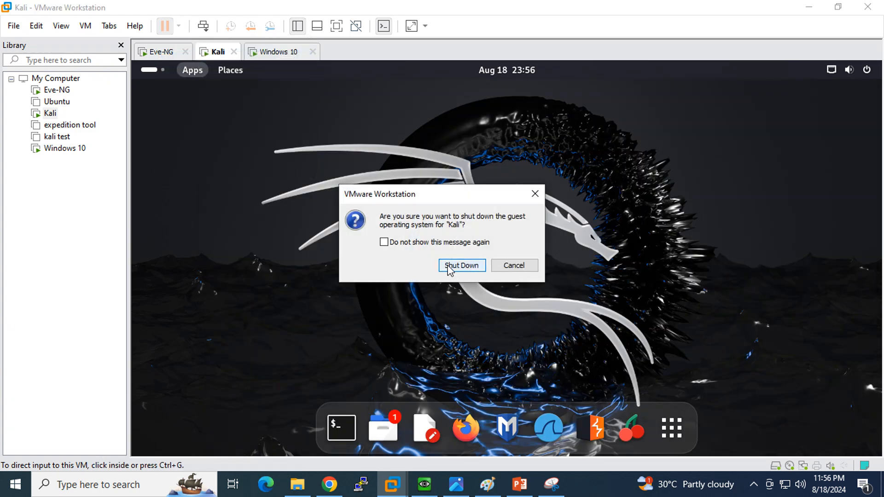
pyautogui.click(462, 266)
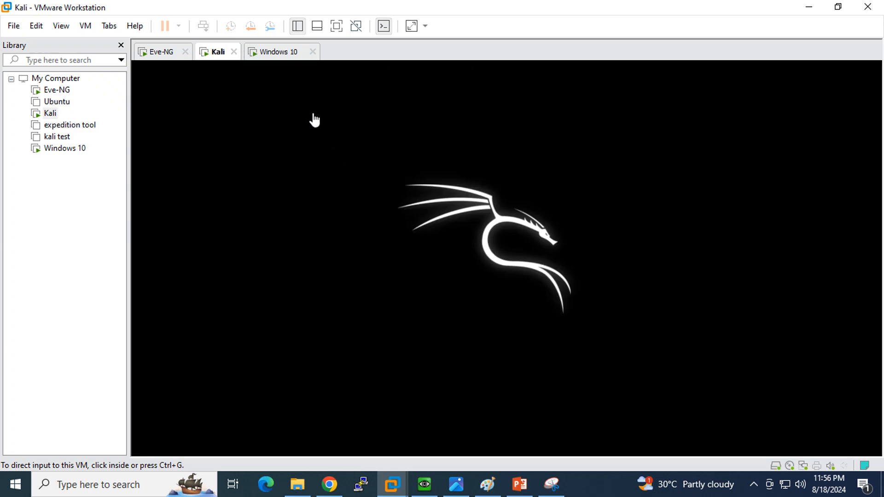
# - Shut down the Windows 10 guest the same way and confirm
pyautogui.click(275, 55)
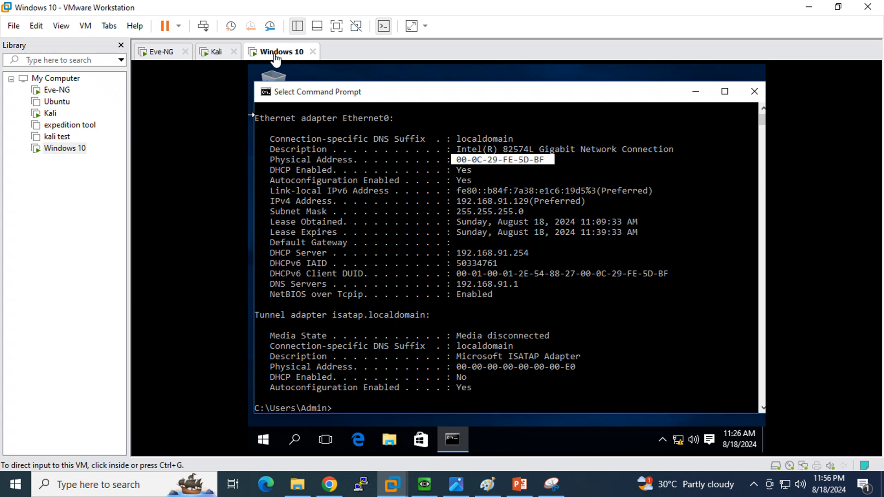
pyautogui.click(179, 26)
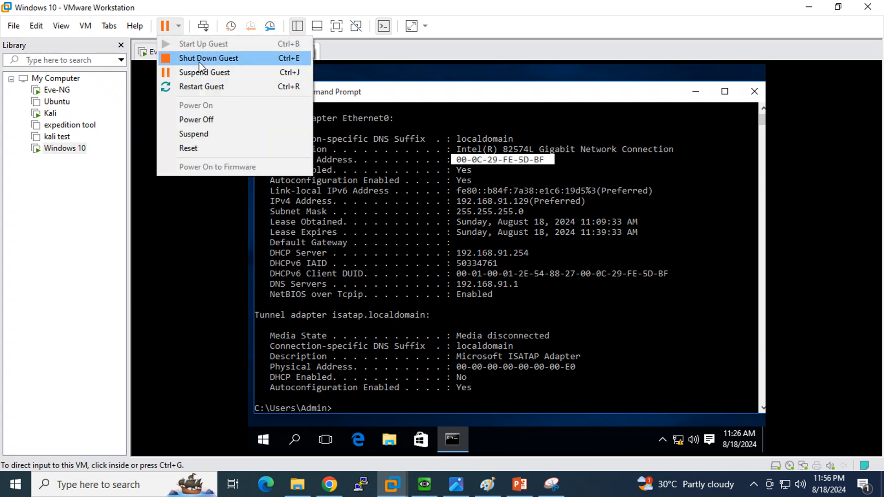
pyautogui.click(199, 61)
pyautogui.click(465, 264)
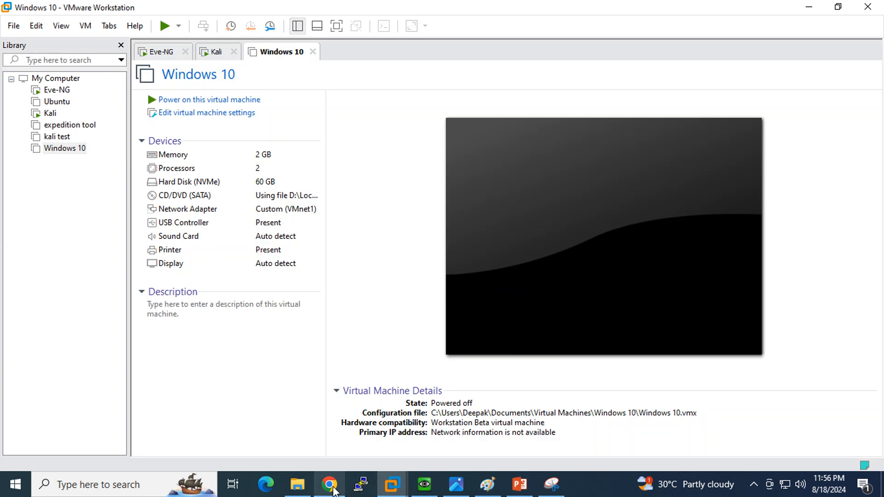
# - Consult the PowerPoint Rules Tab slide, then return to the blank Vulnerability Protection Profile form
pyautogui.click(327, 485)
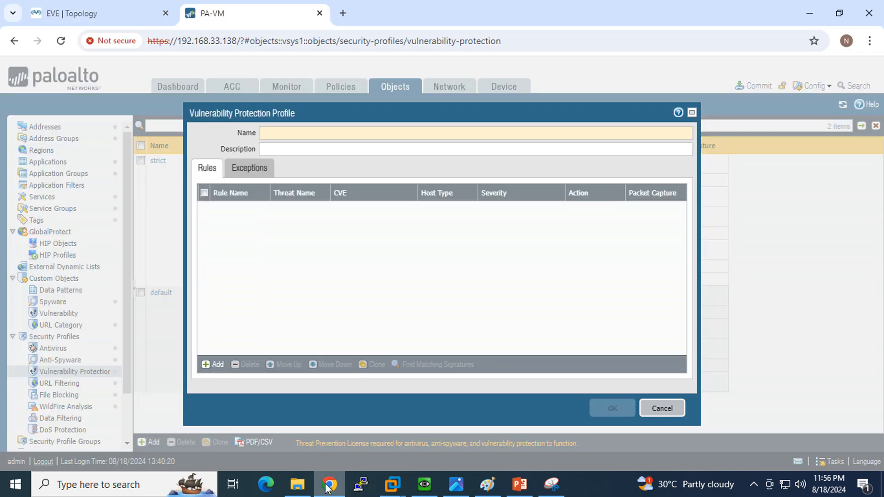
pyautogui.click(519, 484)
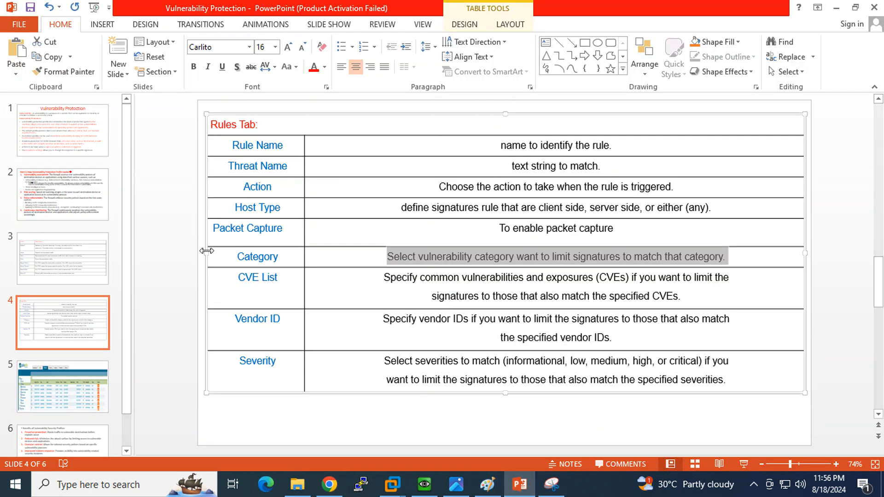
pyautogui.click(58, 325)
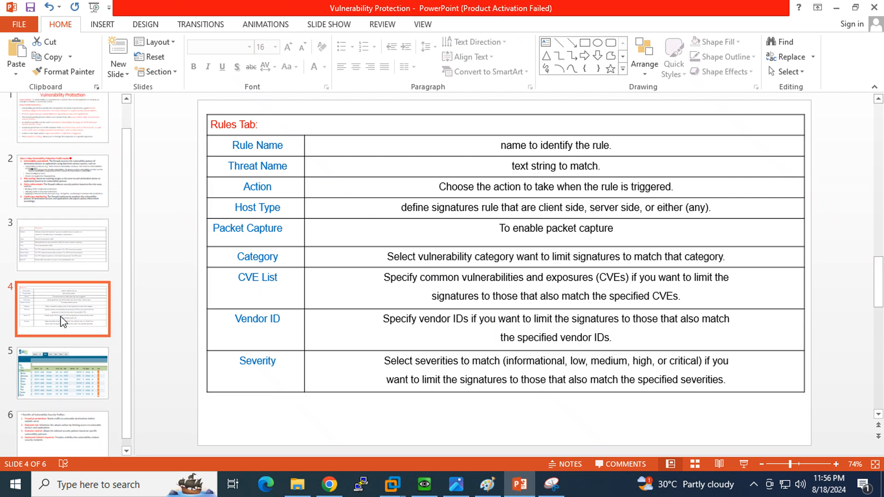
pyautogui.click(328, 485)
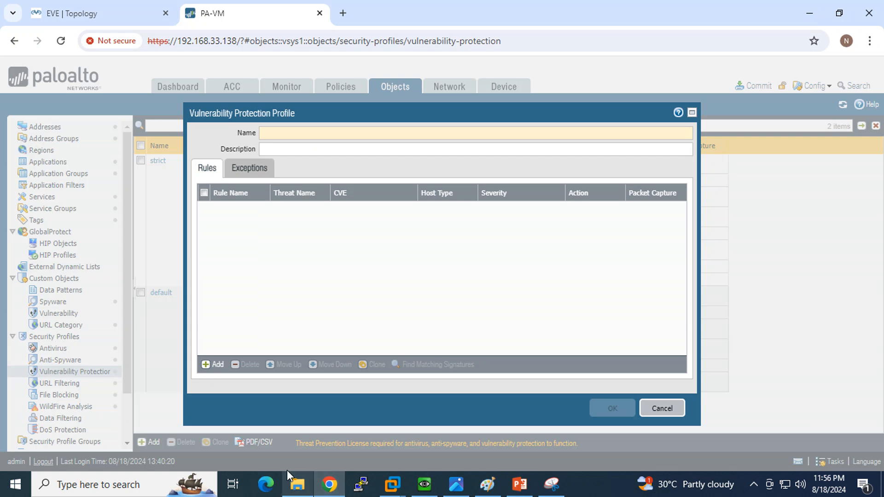
# - Cancel the unfinished profile and glance at the custom vulnerability signatures list
pyautogui.click(594, 490)
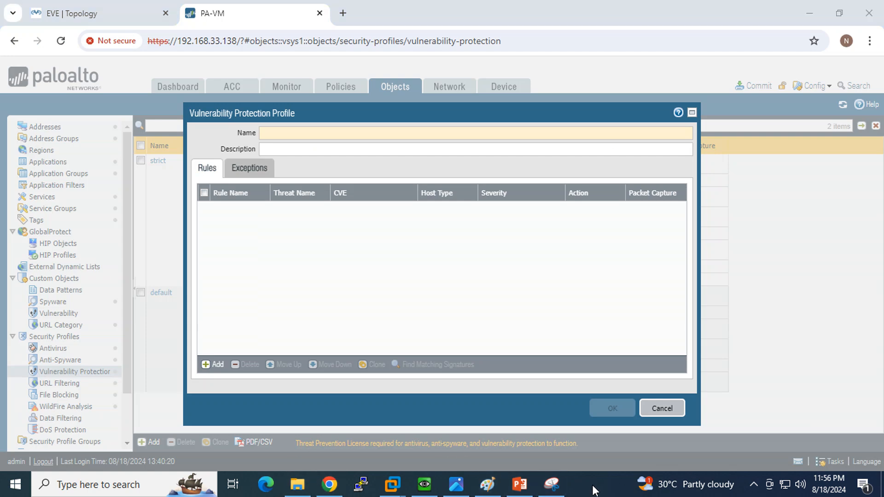
pyautogui.click(662, 409)
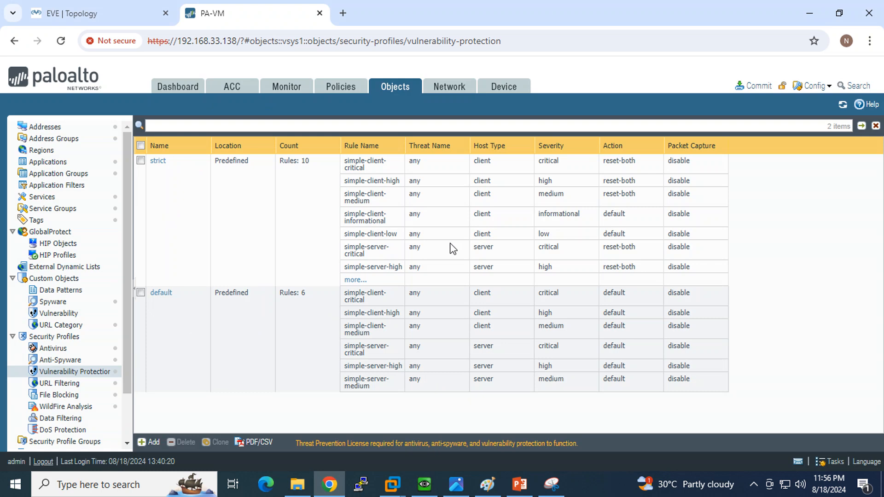
pyautogui.click(65, 315)
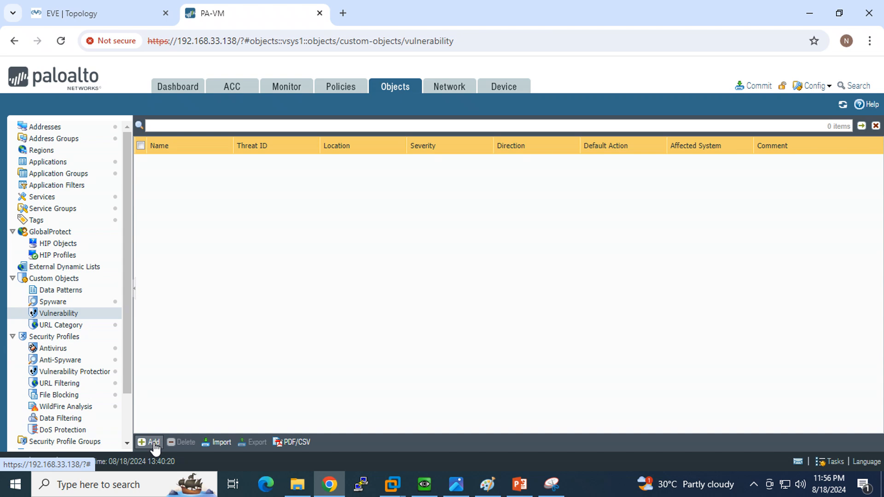
pyautogui.click(67, 374)
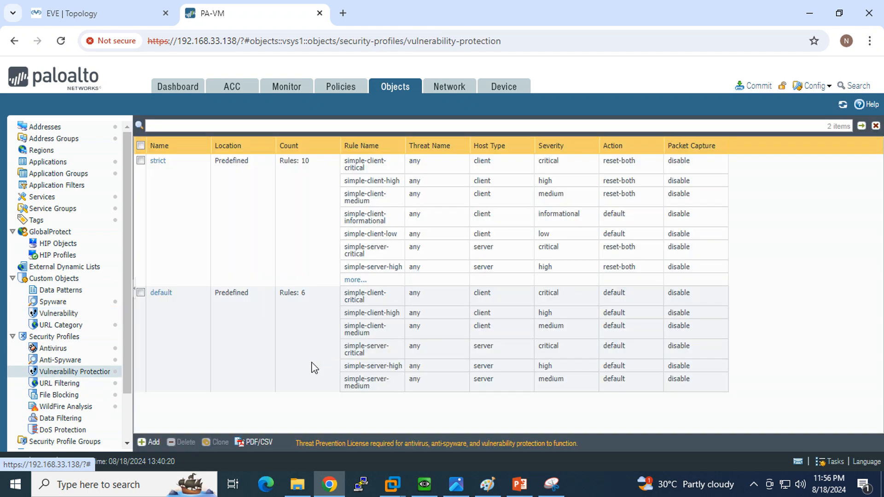
# - Browse the default profile's rules and all exception signatures, then open Custom Objects > Vulnerability
pyautogui.click(161, 294)
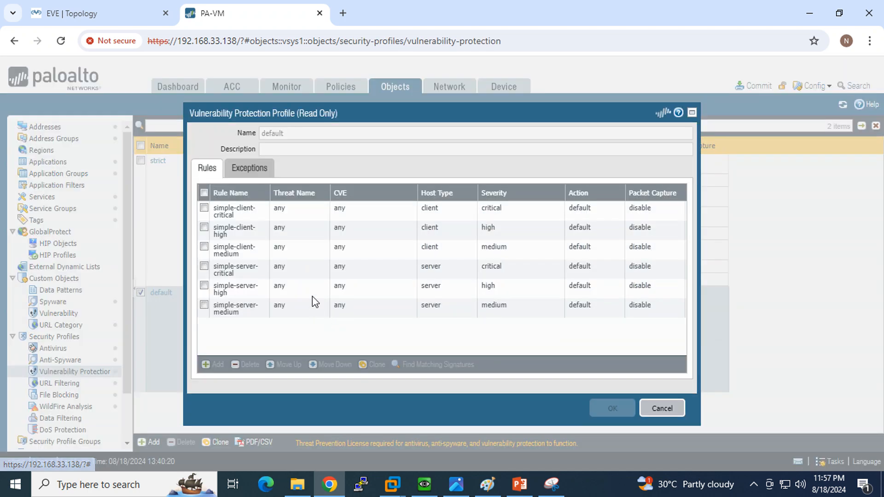
pyautogui.click(251, 170)
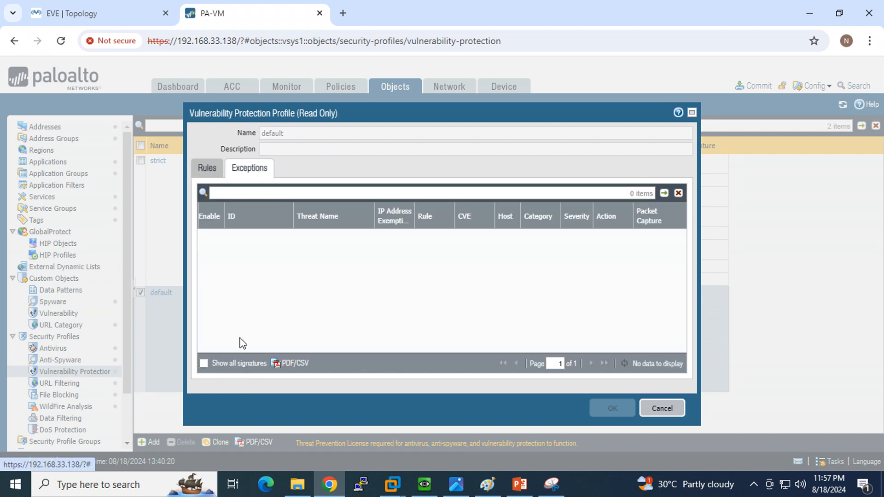
pyautogui.click(204, 363)
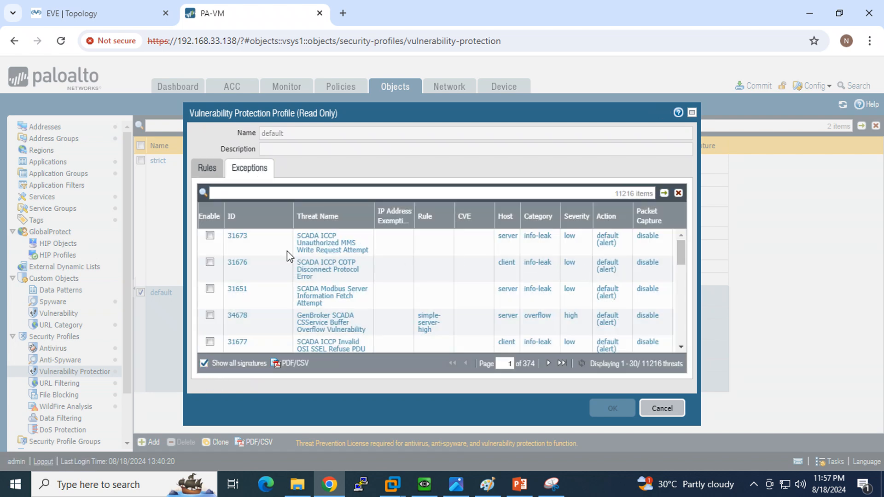
pyautogui.click(662, 409)
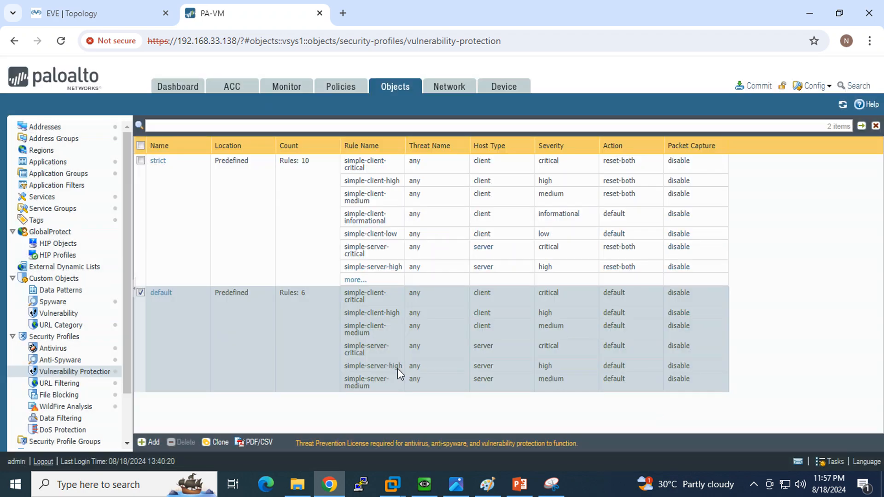
pyautogui.click(56, 314)
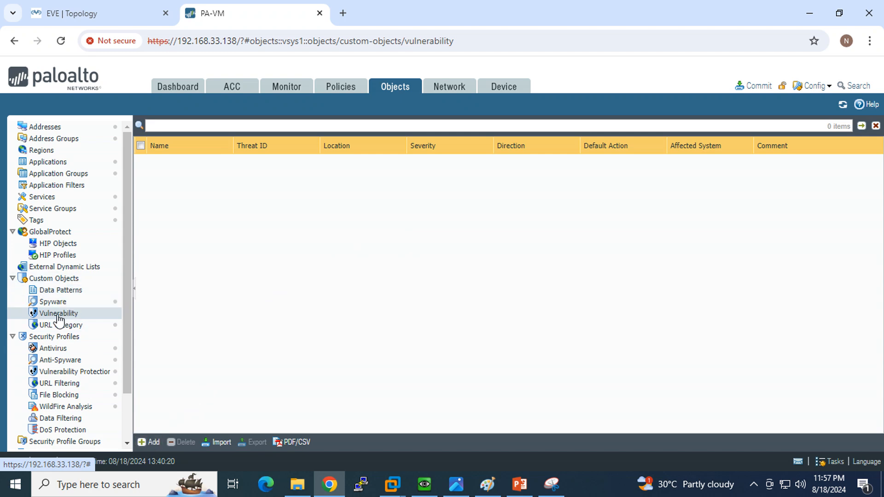
# - Add a custom vulnerability signature with Threat ID 41001, name testvn and comment testvn
pyautogui.click(156, 442)
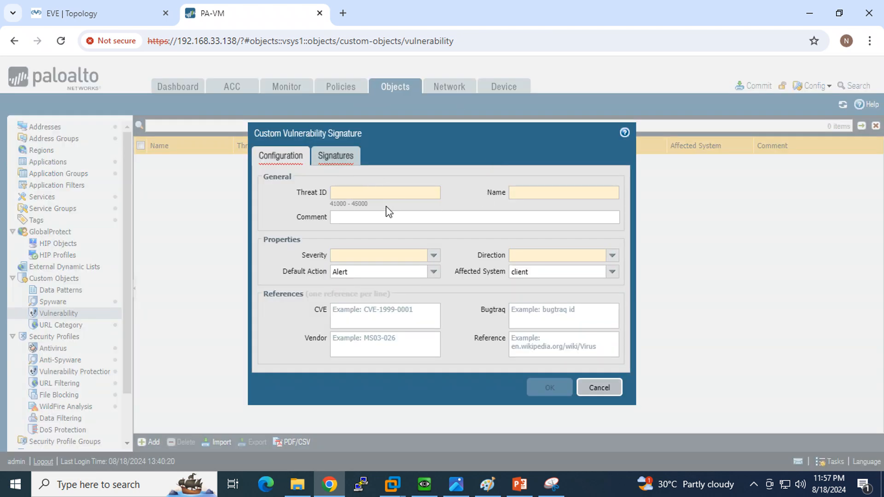
pyautogui.moveTo(386, 206); pyautogui.dragTo(329, 204)
pyautogui.click(352, 192)
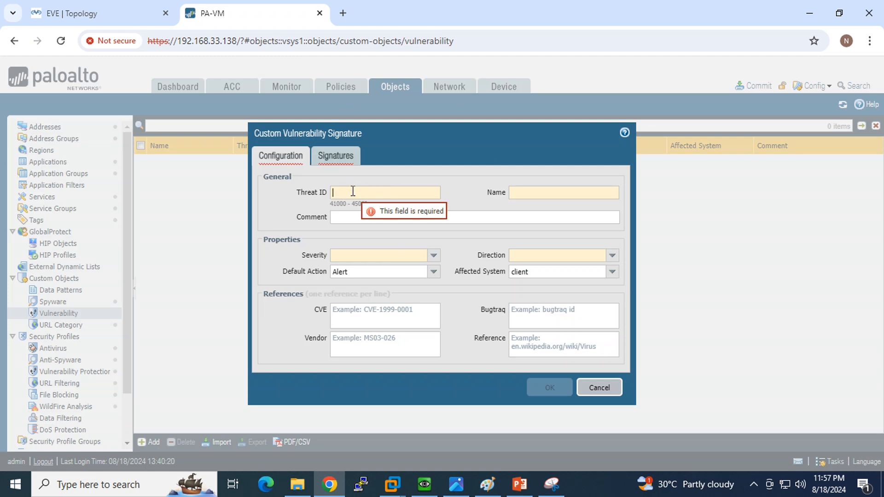
pyautogui.write('410')
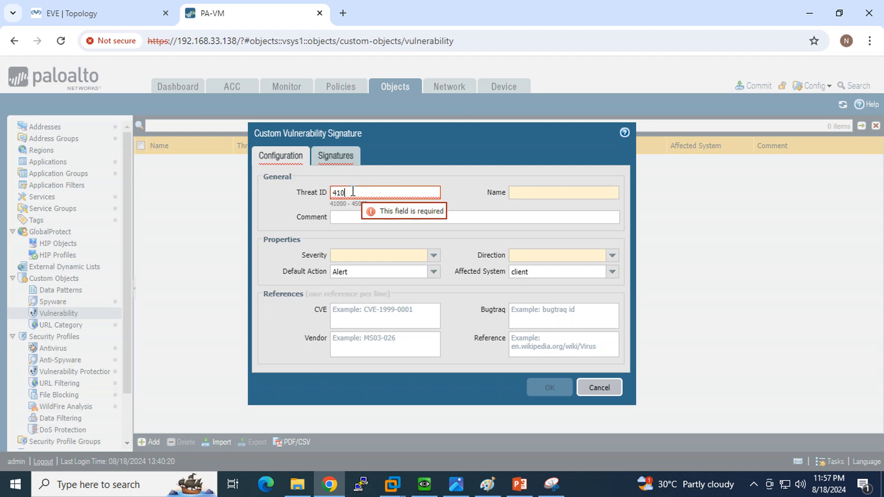
pyautogui.write('01')
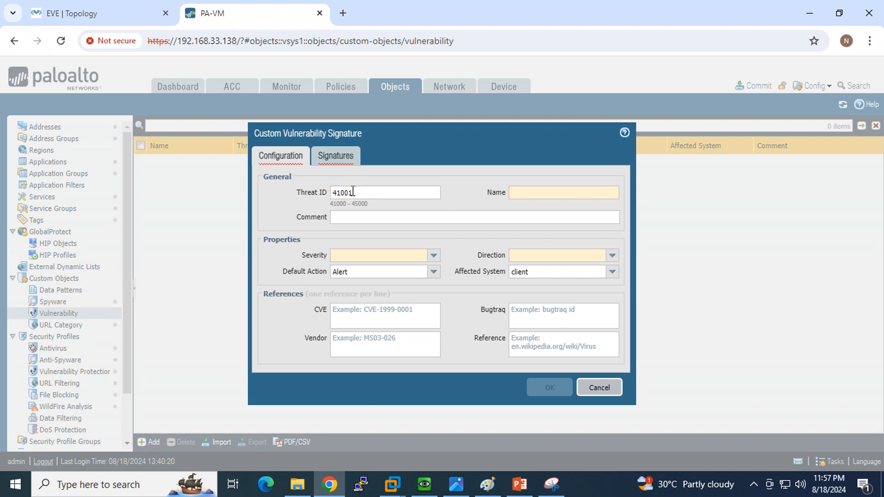
pyautogui.write('testvn')
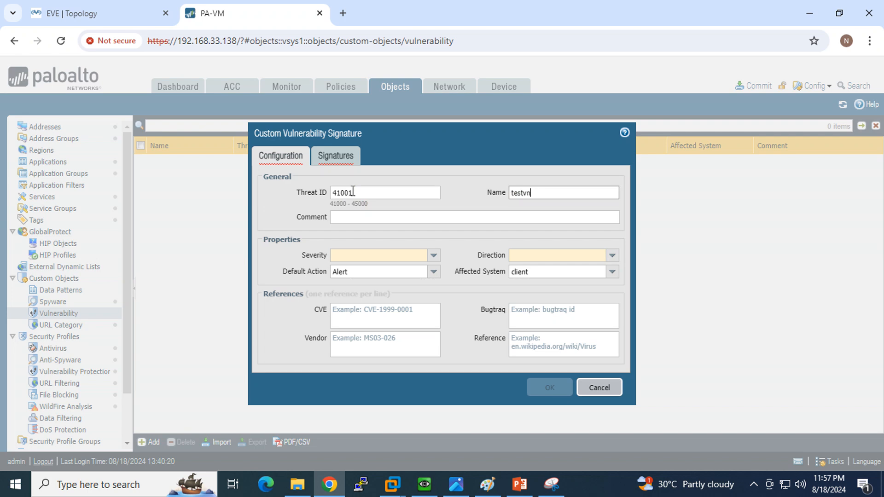
pyautogui.hotkey('ctrl', 'a')
pyautogui.hotkey('ctrl', 'c')
pyautogui.click(390, 222)
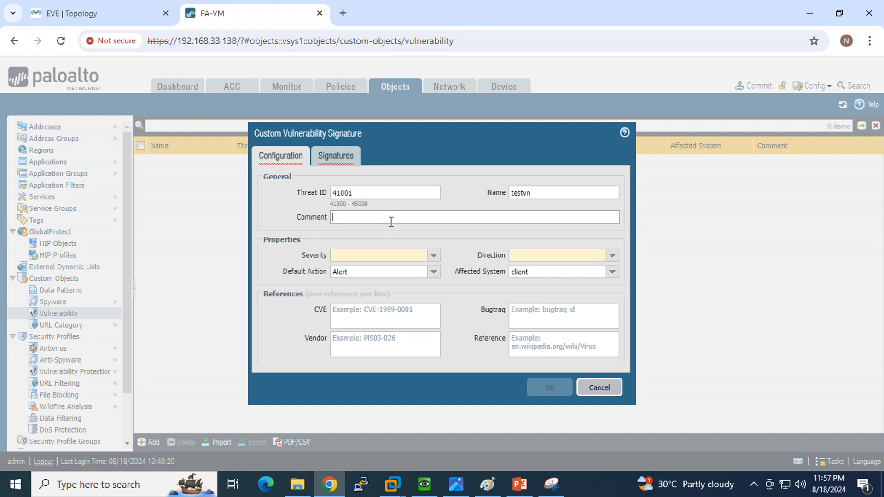
pyautogui.hotkey('ctrl', 'v')
# - Set severity critical, direction both, default action Drop, affected system client-and-server
pyautogui.click(434, 255)
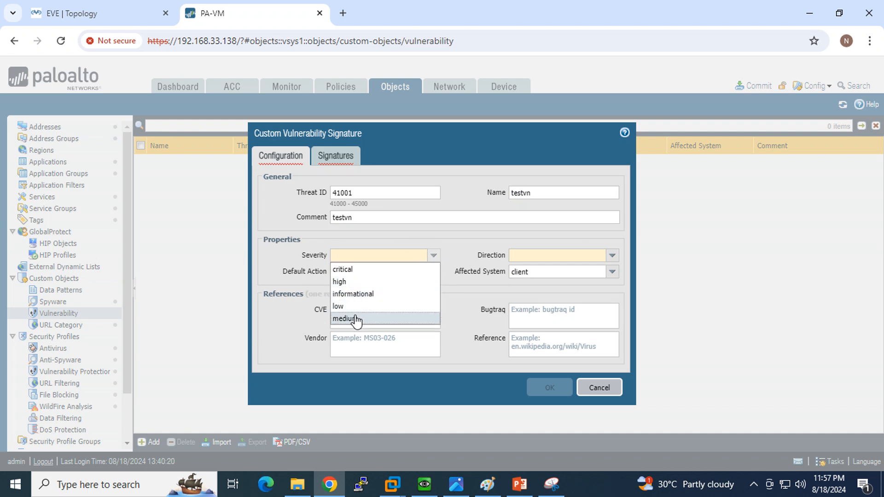
pyautogui.click(359, 275)
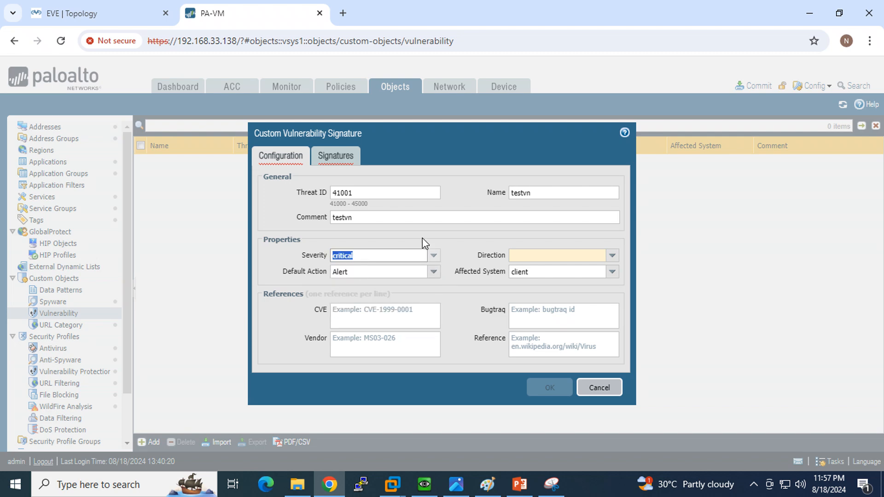
pyautogui.click(610, 260)
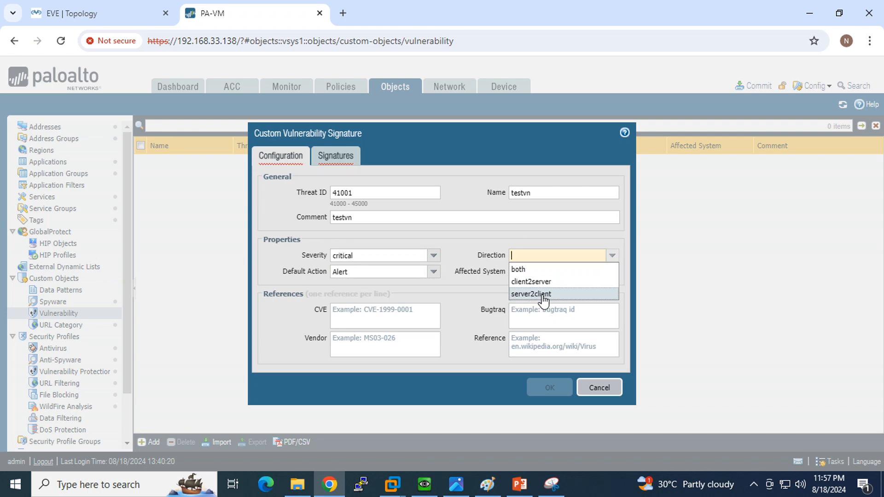
pyautogui.click(519, 269)
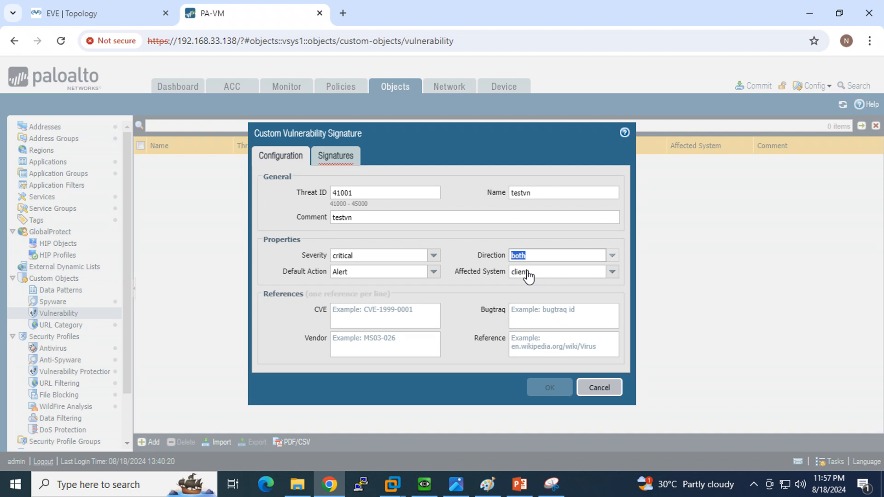
pyautogui.click(432, 275)
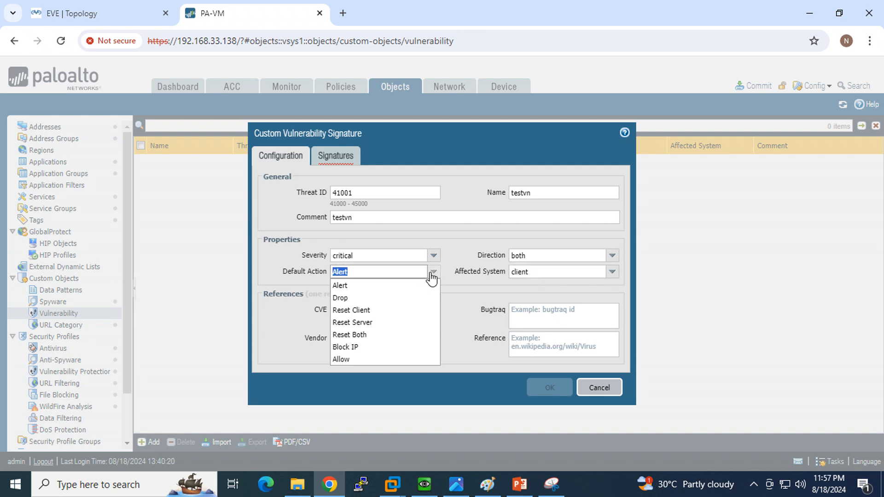
pyautogui.click(384, 299)
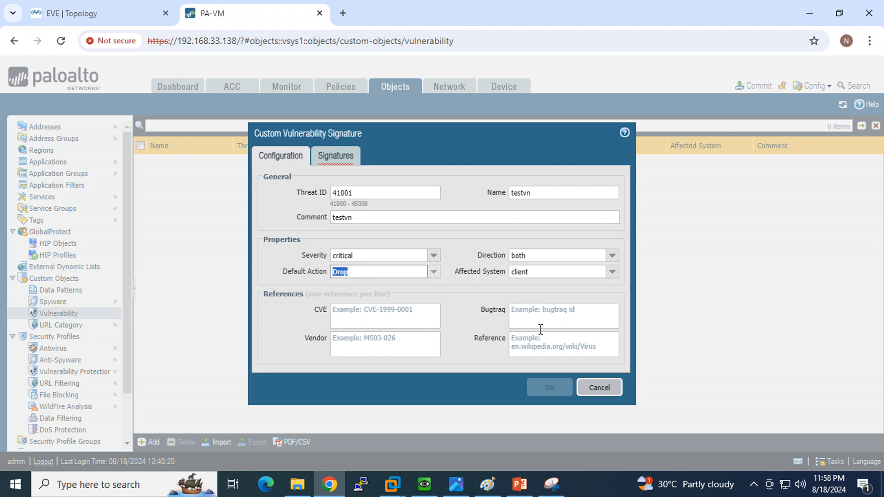
pyautogui.click(609, 273)
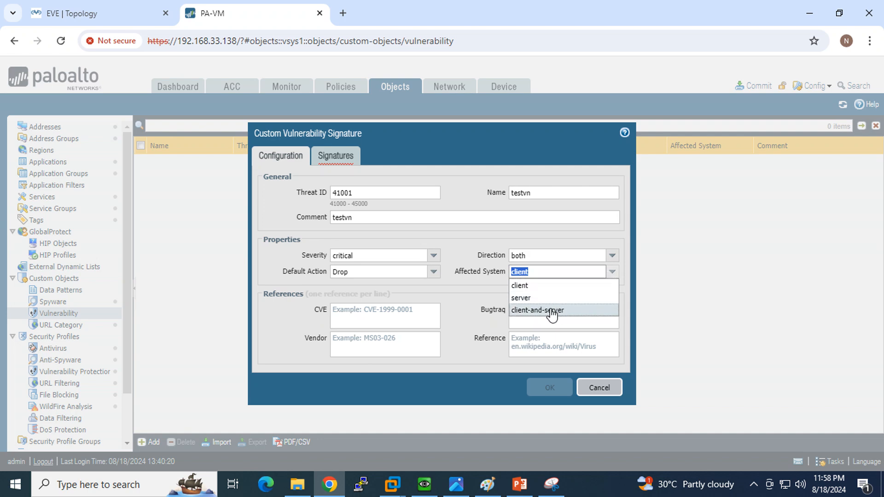
pyautogui.click(552, 311)
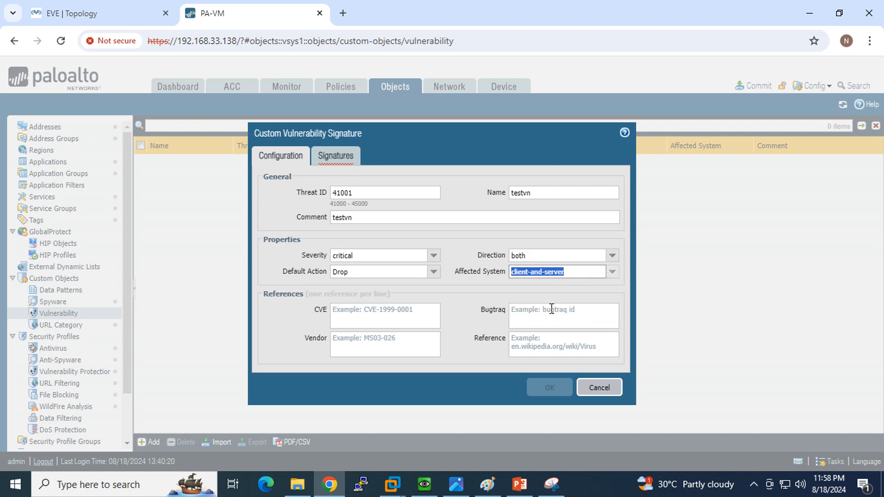
pyautogui.click(330, 157)
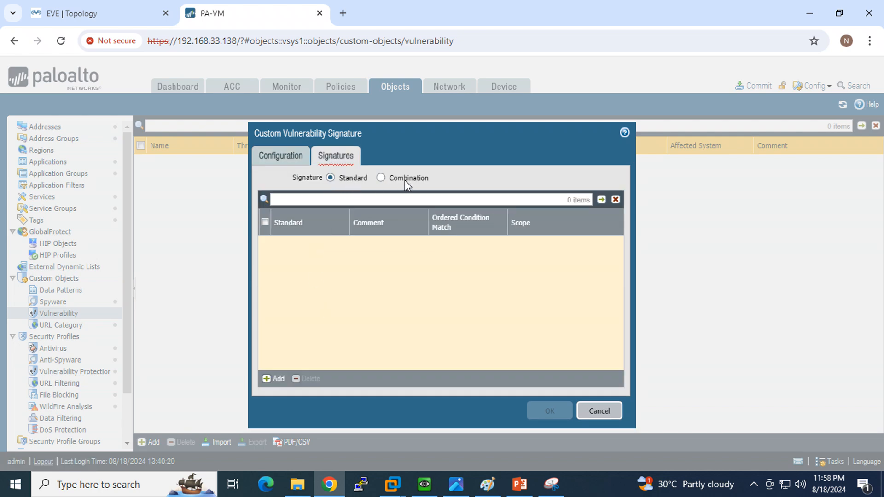
# - Add a standard signature named Testvn with comment Testvn, then add an Or condition
pyautogui.click(285, 380)
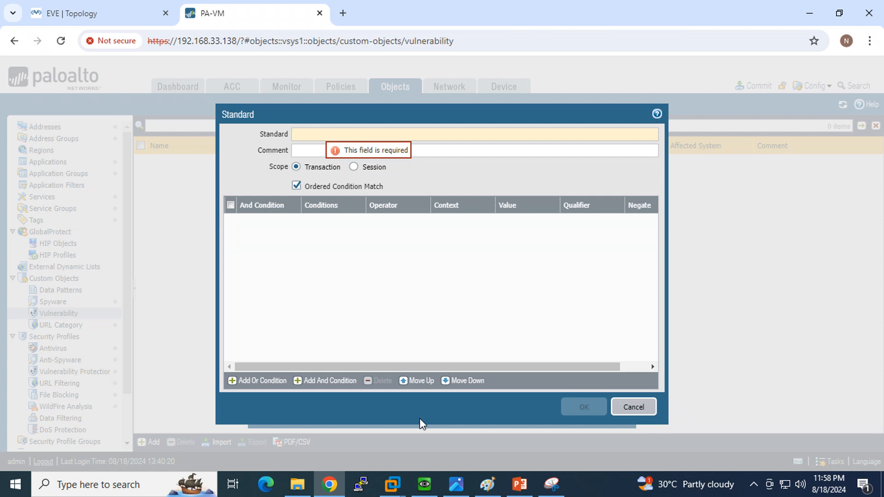
pyautogui.click(423, 484)
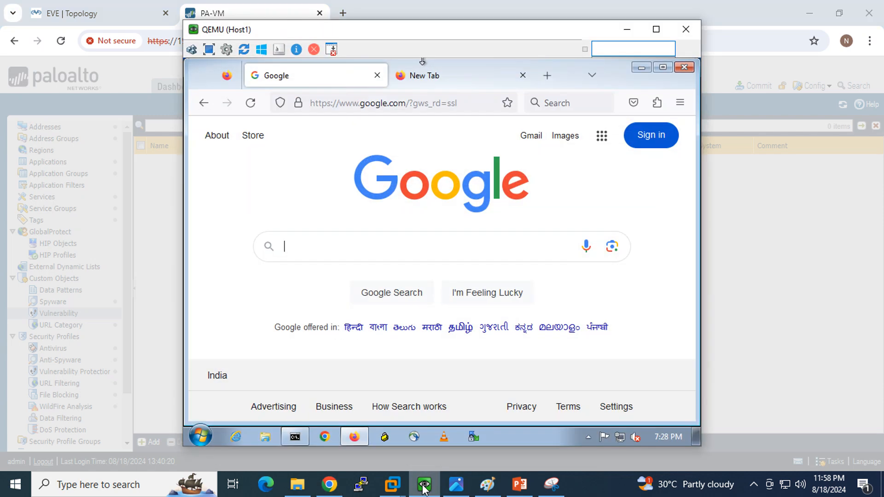
pyautogui.click(423, 485)
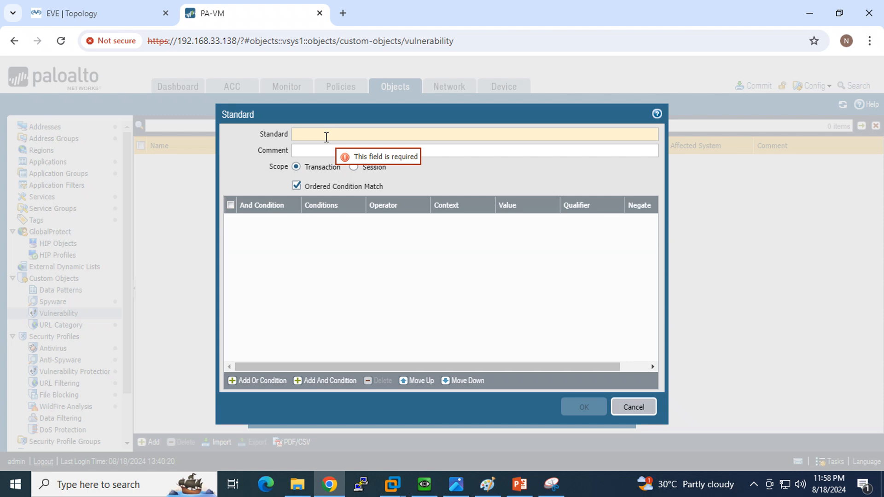
pyautogui.write('Tes')
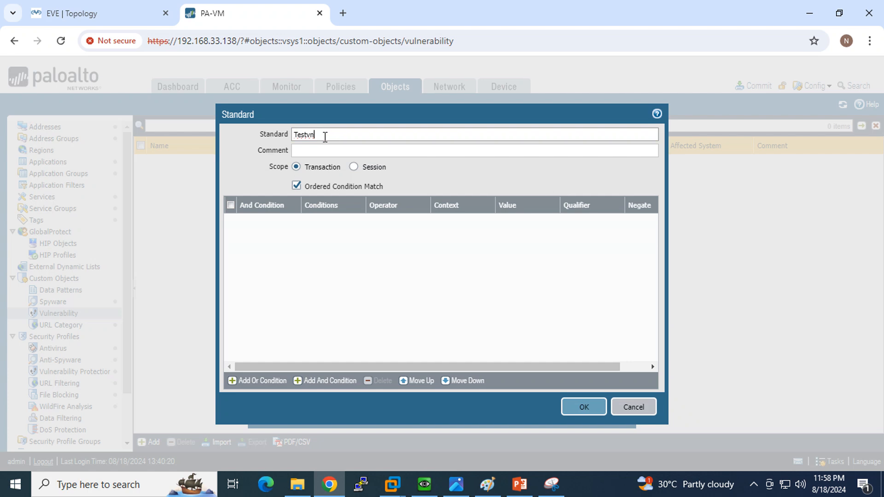
pyautogui.write('tvn')
pyautogui.moveTo(325, 136); pyautogui.dragTo(251, 132)
pyautogui.click(328, 152)
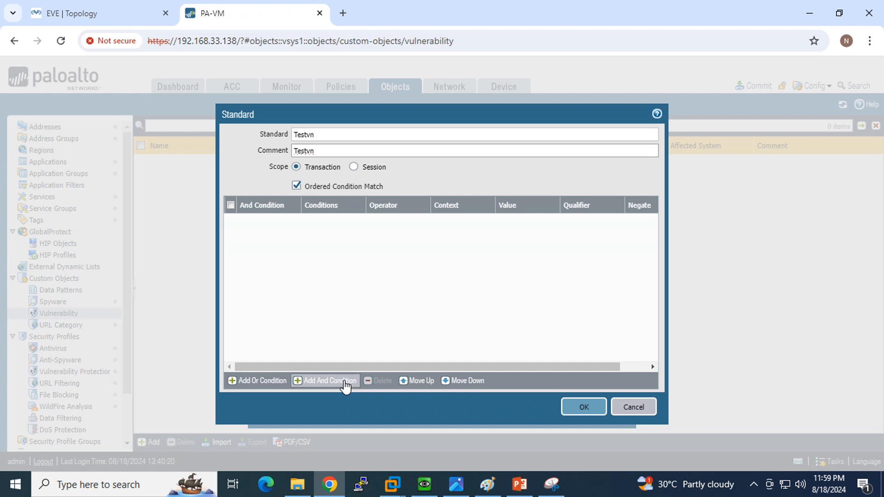
pyautogui.click(254, 382)
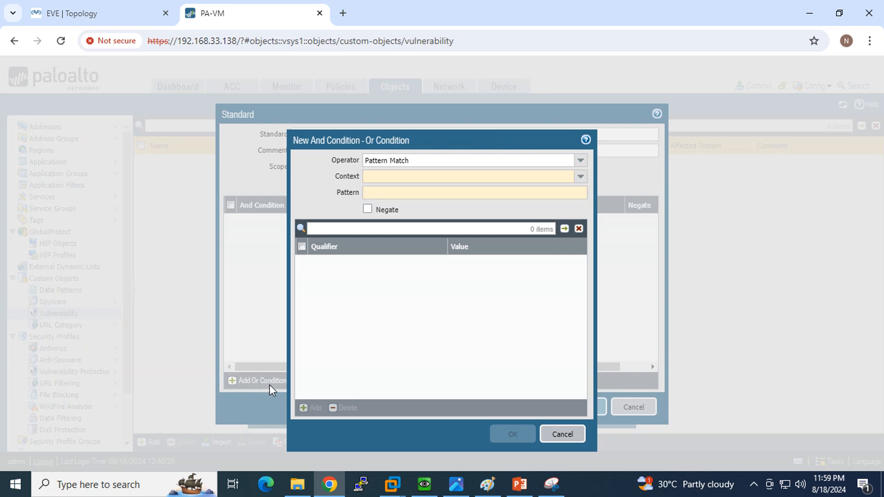
# - Set the Or condition to Pattern Match on context http-req-uri-path
pyautogui.click(581, 161)
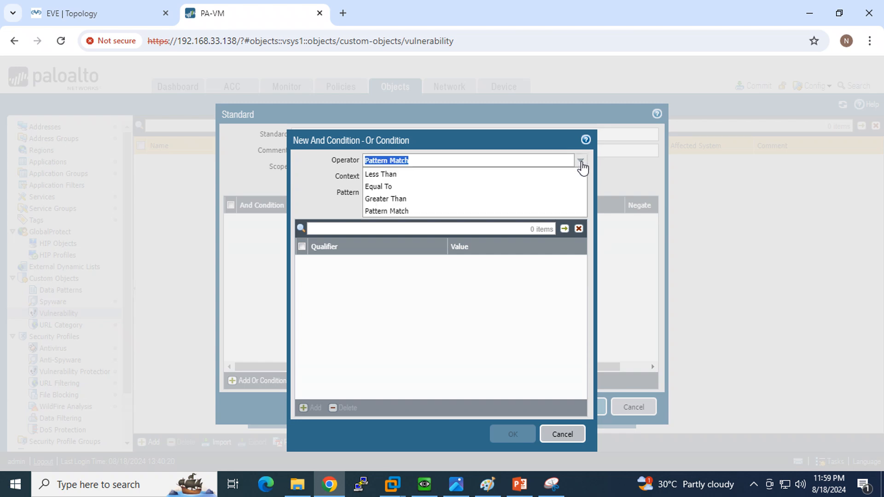
pyautogui.click(410, 210)
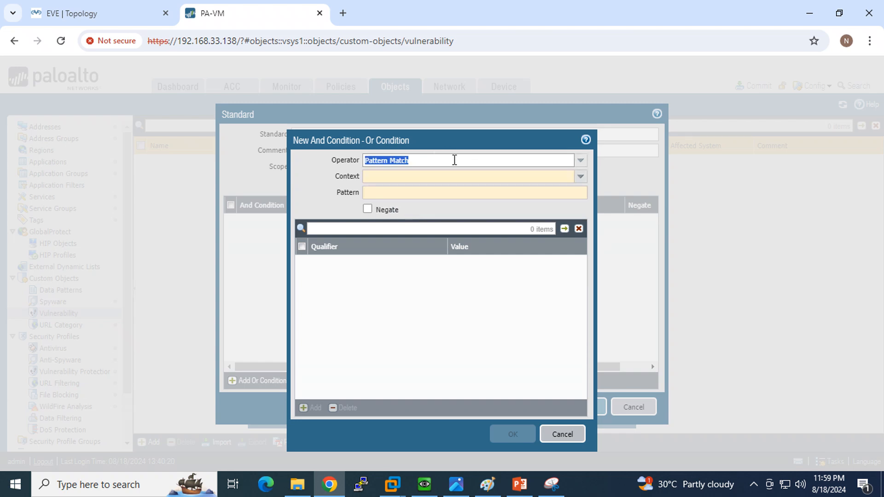
pyautogui.click(487, 177)
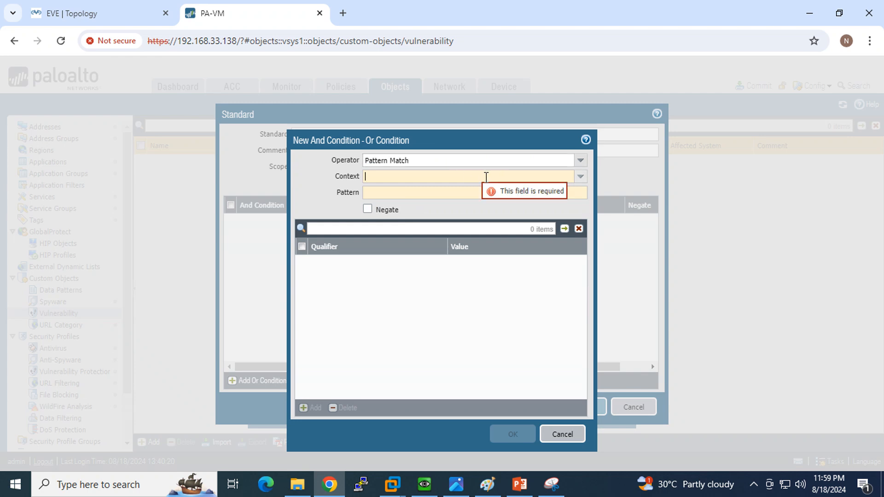
pyautogui.write('h')
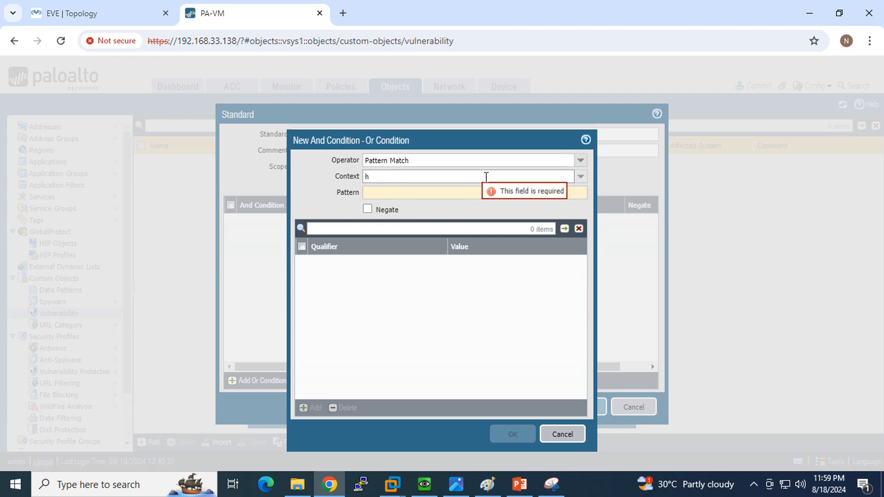
pyautogui.write('ttp')
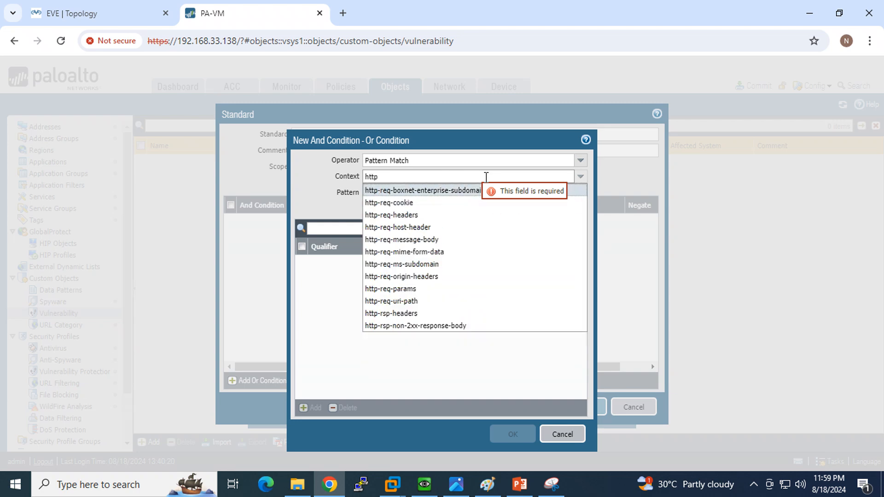
pyautogui.click(427, 302)
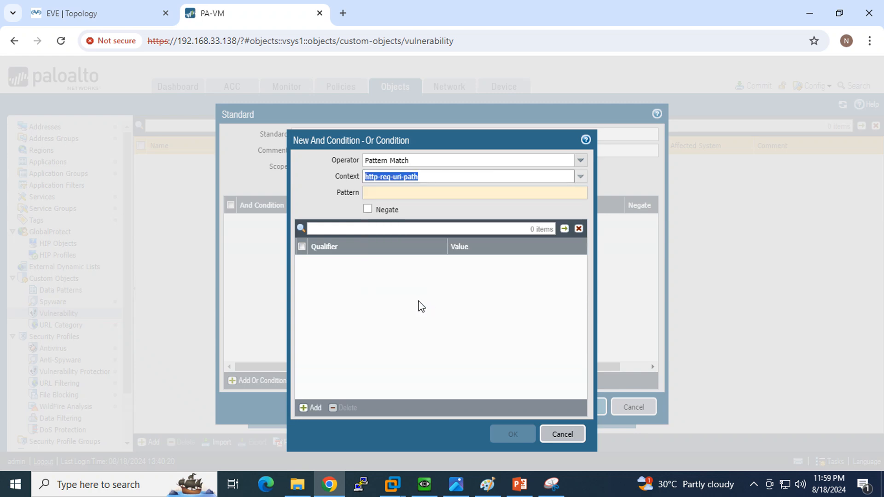
pyautogui.click(407, 199)
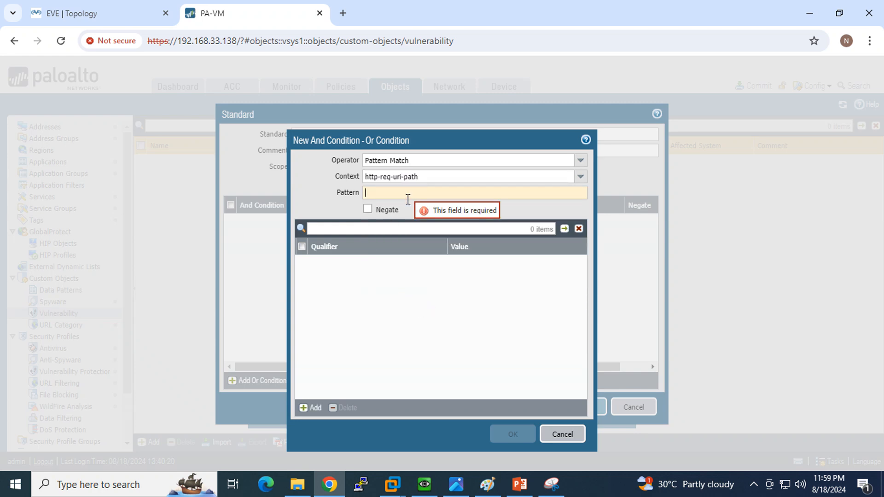
# - Start a Wireshark capture on Host1's e0 interface from the EVE topology
pyautogui.click(424, 484)
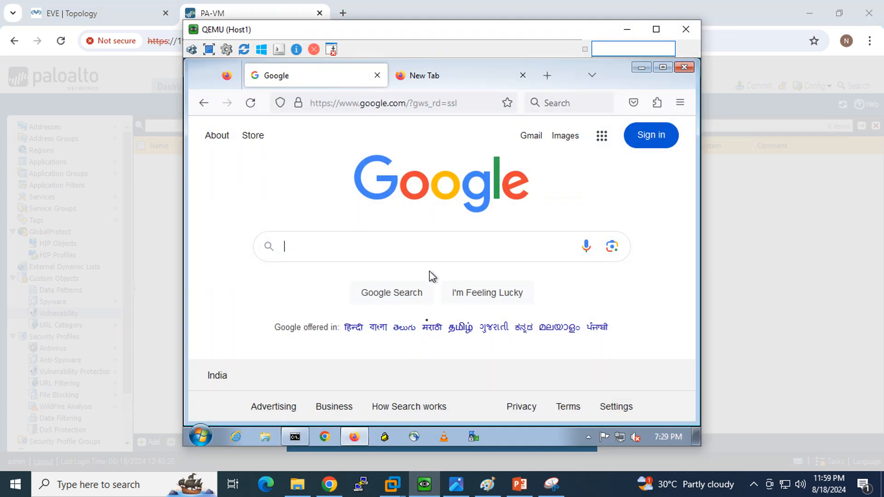
pyautogui.click(33, 7)
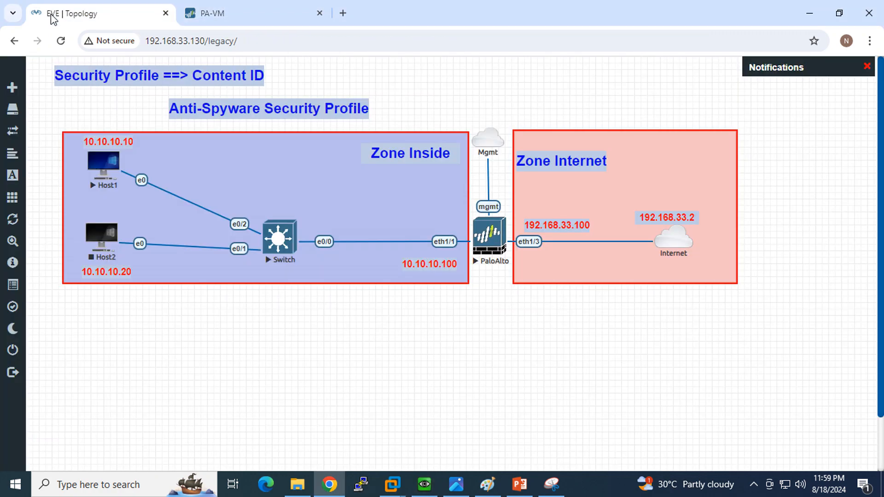
pyautogui.rightClick(100, 174)
pyautogui.moveTo(164, 266)
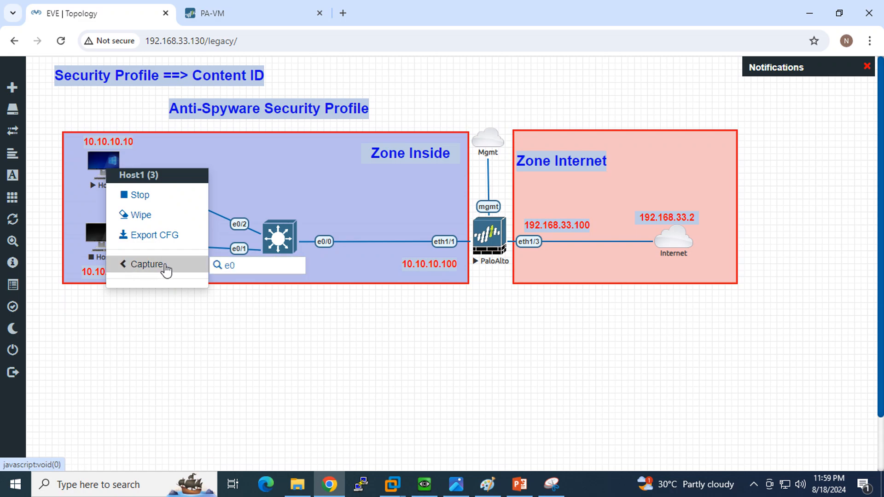
pyautogui.click(221, 270)
pyautogui.click(438, 139)
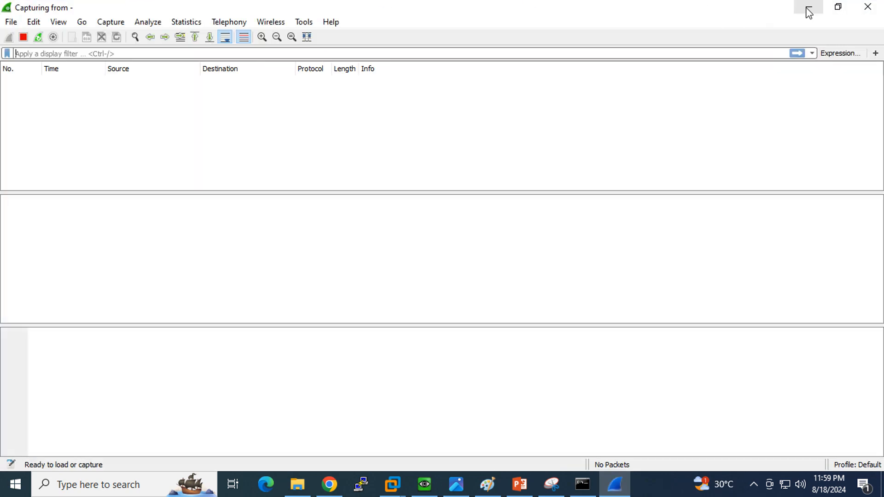
pyautogui.click(809, 8)
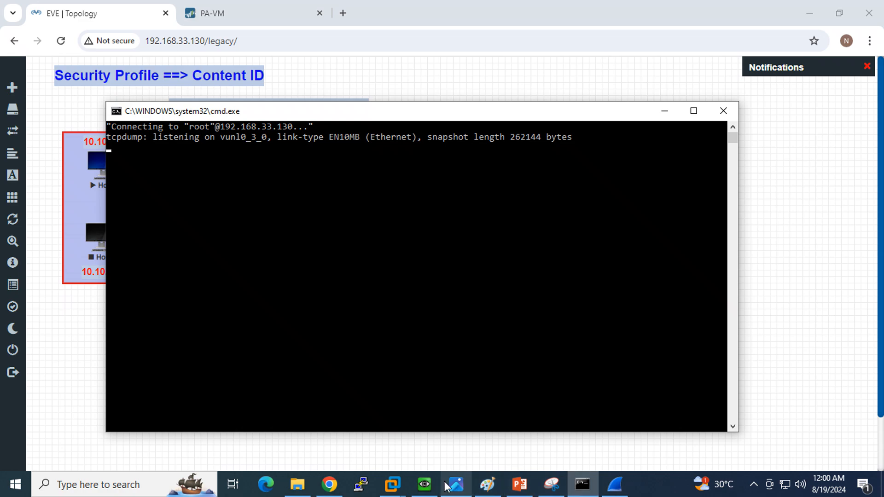
# - In Host1's command prompt, run ipconfig /all and ping 8.8.8.8, stopping after two replies
pyautogui.click(424, 484)
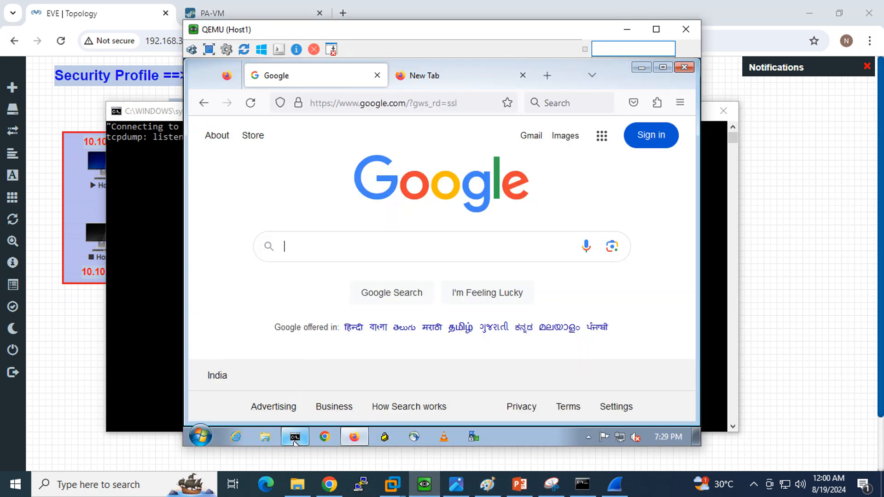
pyautogui.moveTo(294, 436)
pyautogui.click(291, 264)
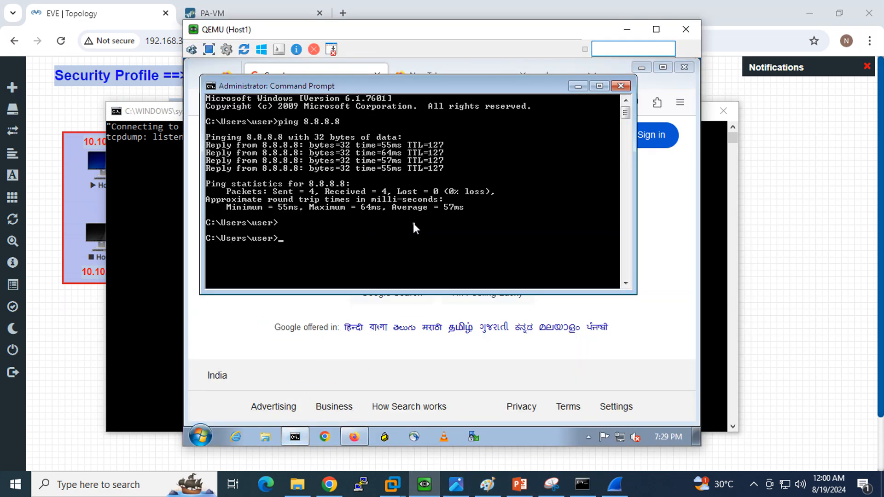
pyautogui.write('ipconfig /all')
pyautogui.press('Return')
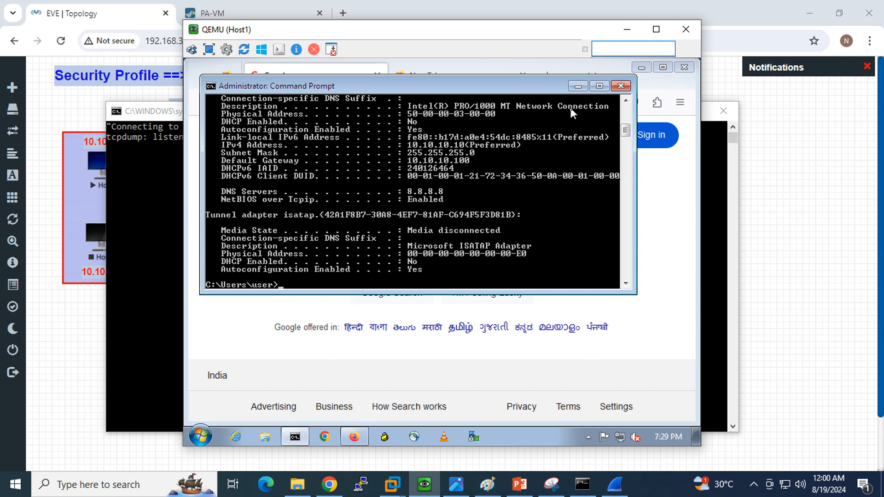
pyautogui.scroll(-1, 520, 170)
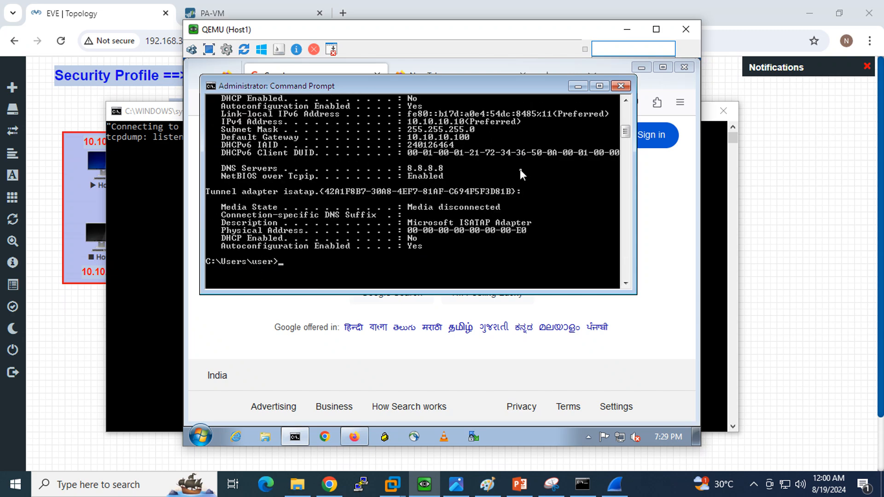
pyautogui.write('ping 8.8.8.8')
pyautogui.press('Return')
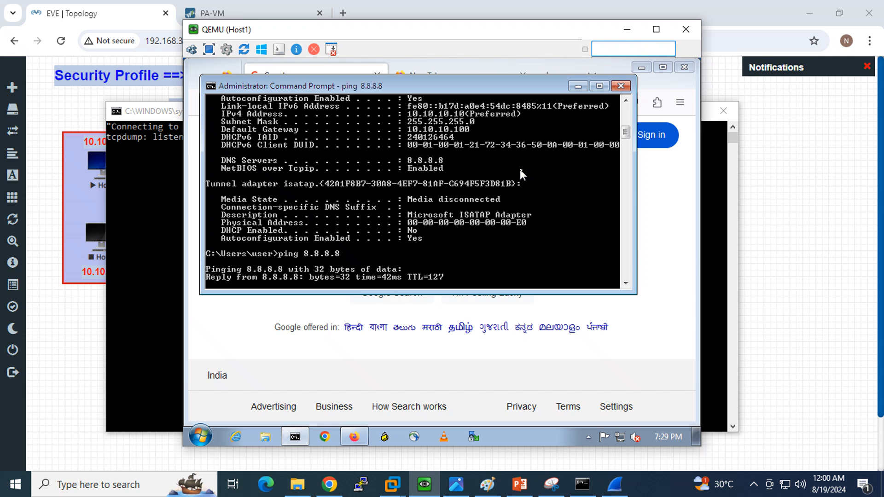
pyautogui.hotkey('ctrl', 'c')
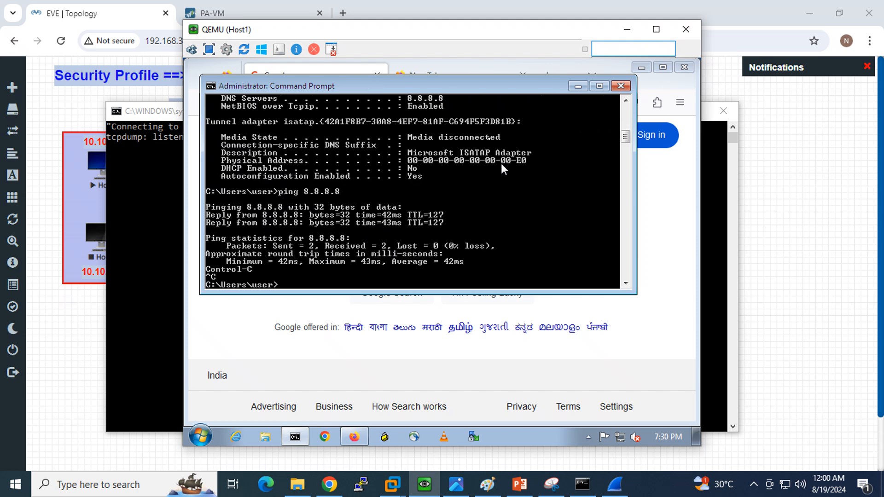
# - Reload the Google page on Host1 and apply the 'http' display filter in Wireshark
pyautogui.click(578, 85)
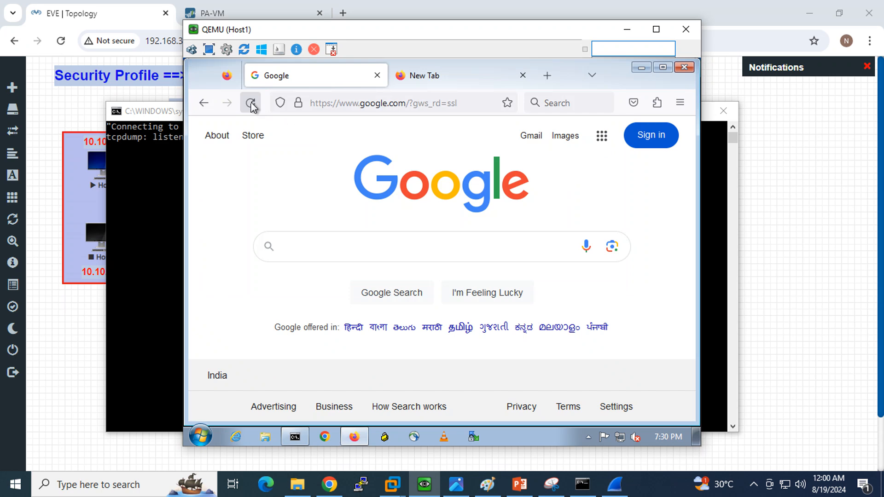
pyautogui.click(251, 103)
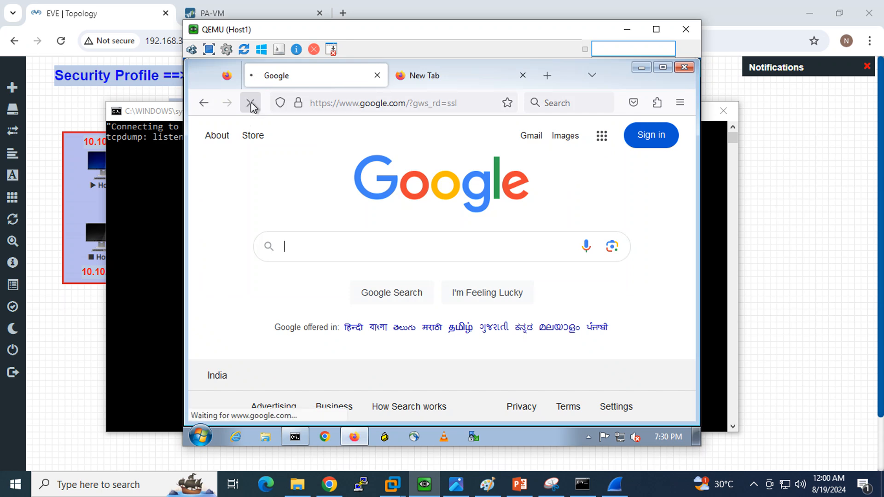
pyautogui.click(615, 490)
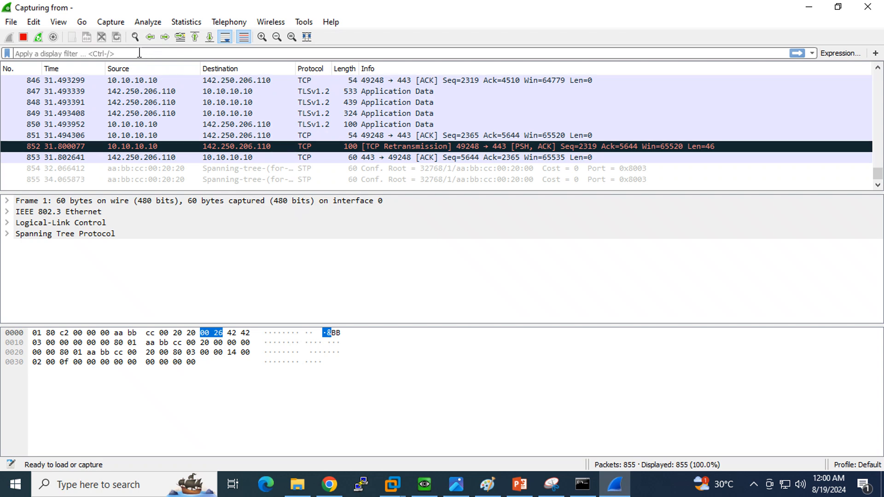
pyautogui.write('http2')
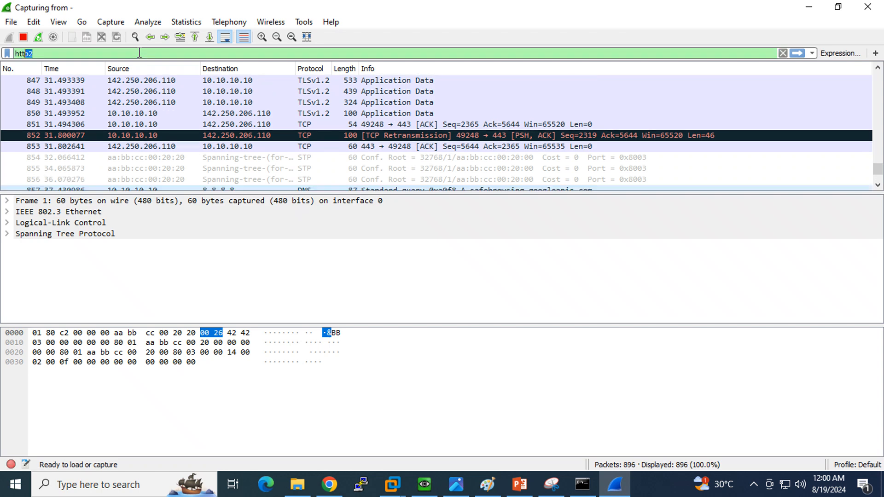
pyautogui.press('BackSpace')
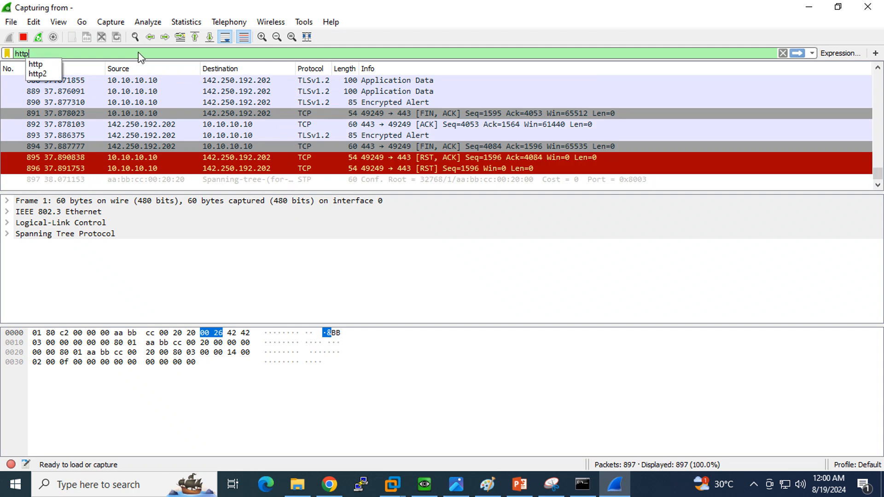
pyautogui.press('Return')
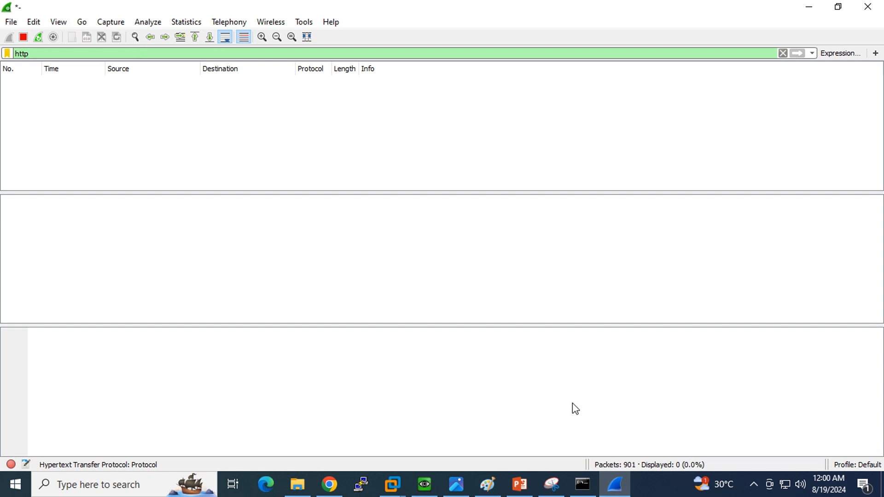
# - Load facebook in a new Host1 browser tab, then clear Wireshark's http filter
pyautogui.click(424, 484)
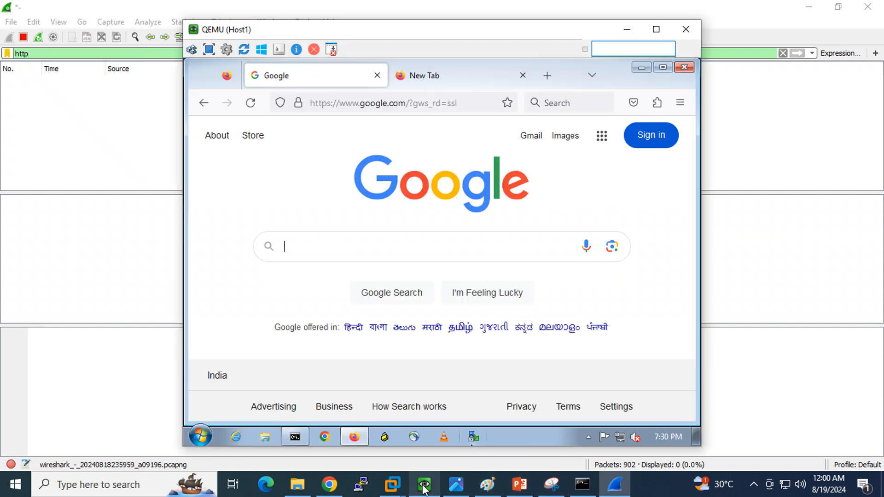
pyautogui.click(419, 80)
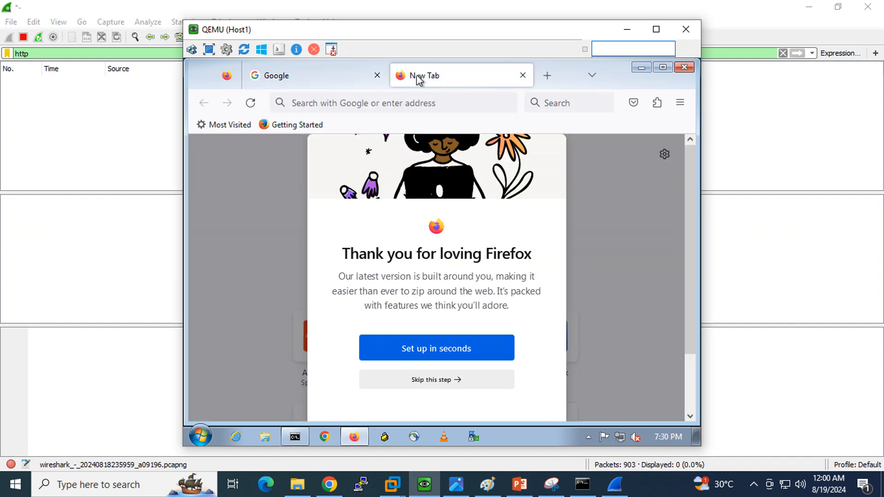
pyautogui.click(445, 105)
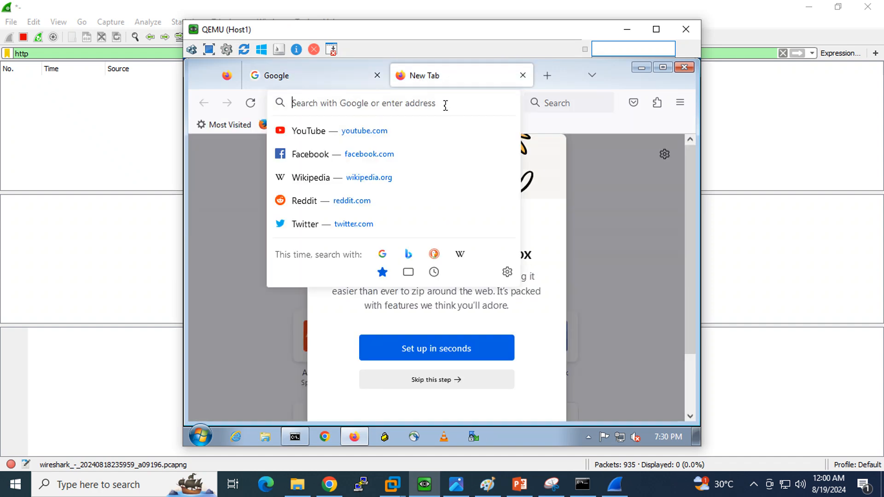
pyautogui.write('face')
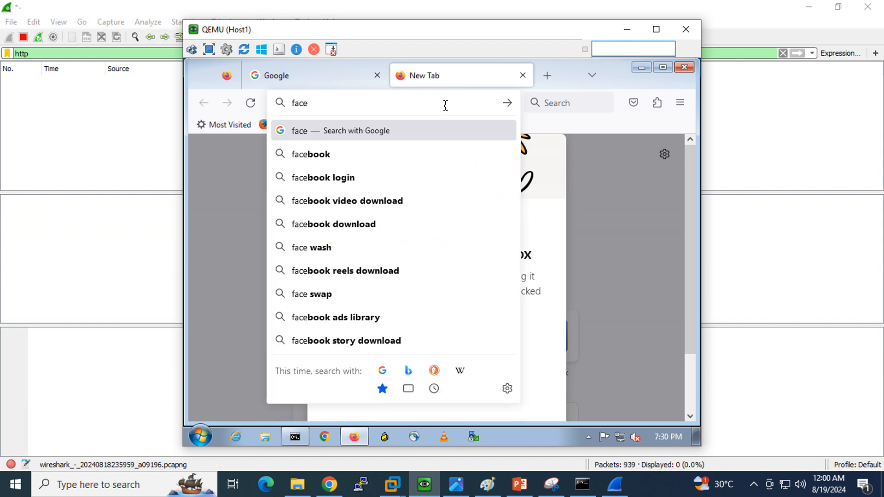
pyautogui.write('book')
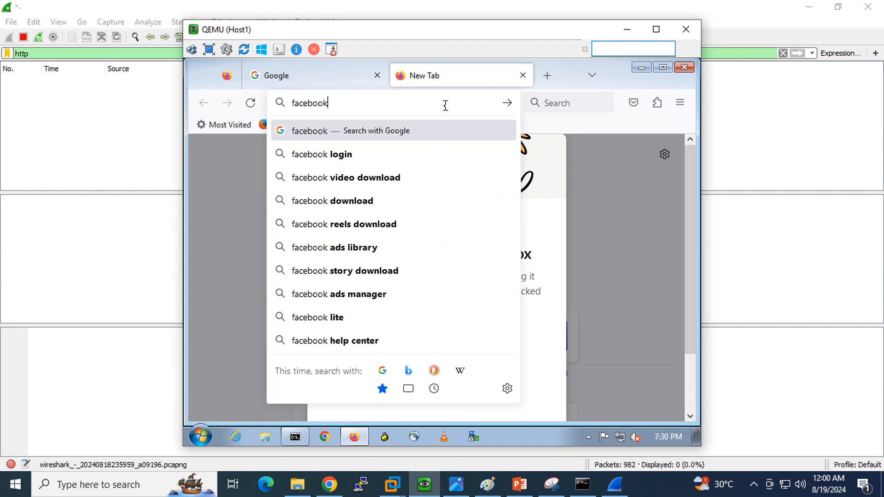
pyautogui.hotkey('ctrl', 'Return')
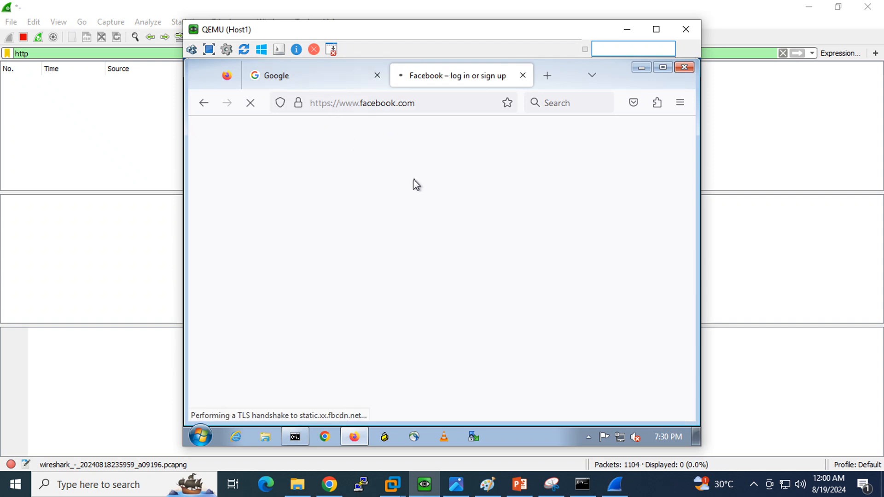
pyautogui.click(783, 54)
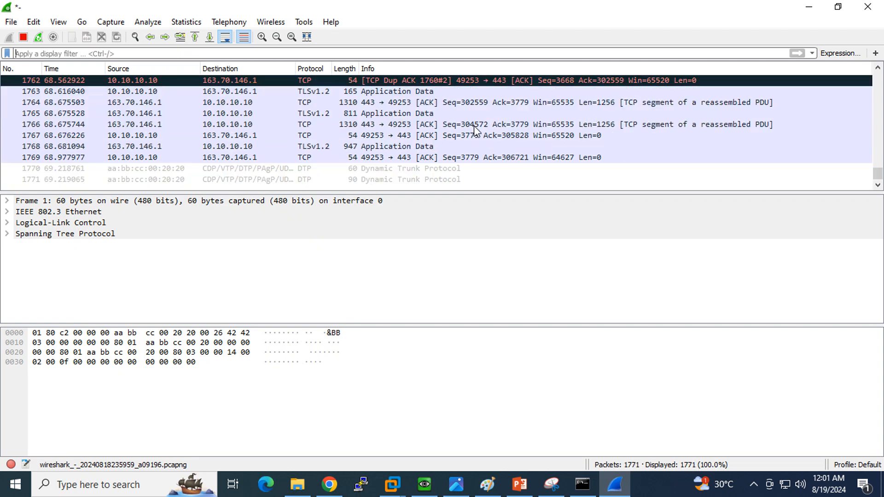
# - Reapply the 'http' display filter in Wireshark, skipping the http2 autocomplete suggestion
pyautogui.click(425, 487)
pyautogui.click(425, 487)
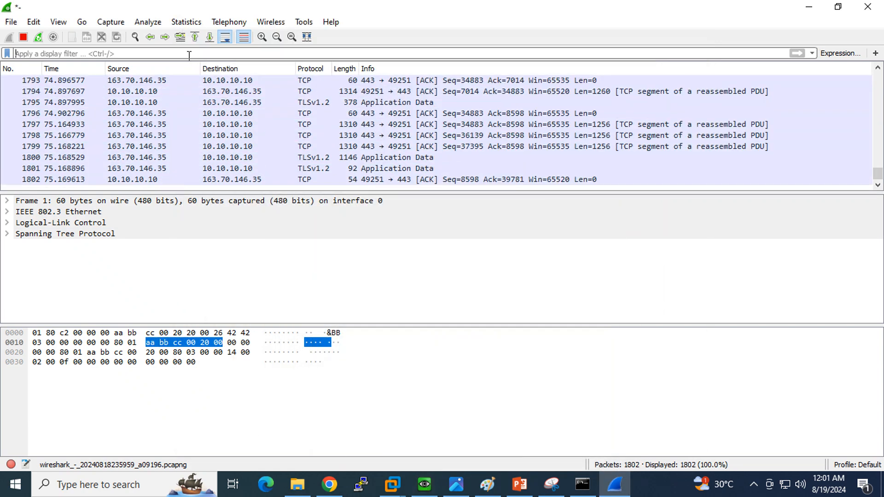
pyautogui.click(189, 55)
pyautogui.write('htt')
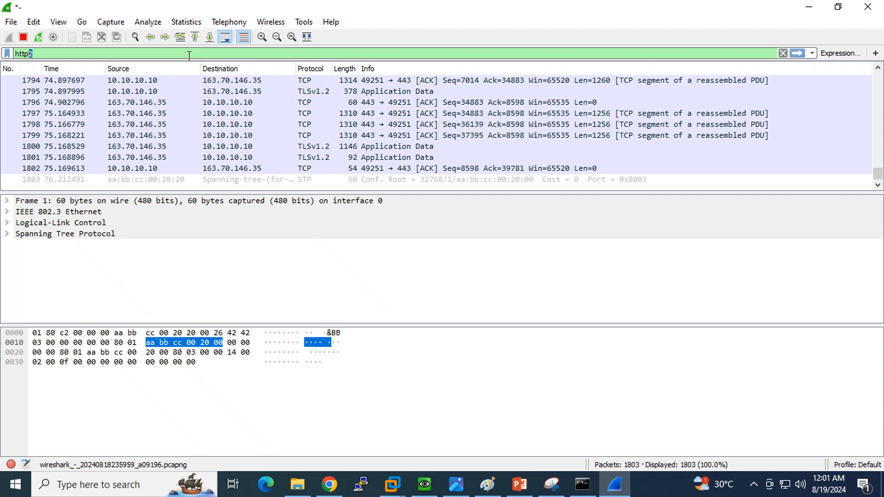
pyautogui.write('p')
pyautogui.press('Delete')
pyautogui.press('Return')
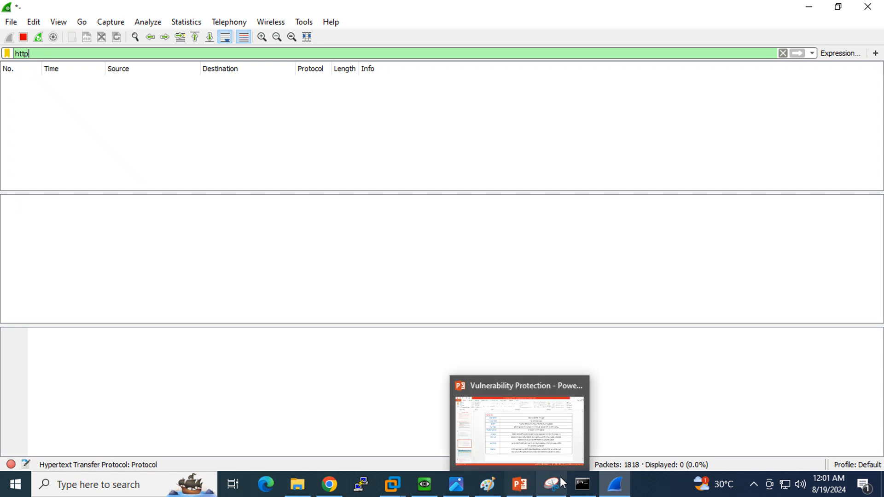
pyautogui.moveTo(455, 489)
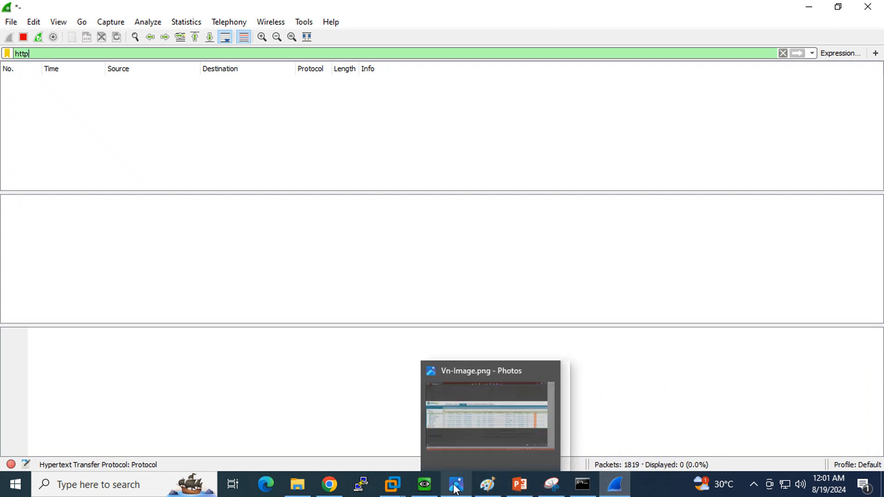
pyautogui.click(424, 484)
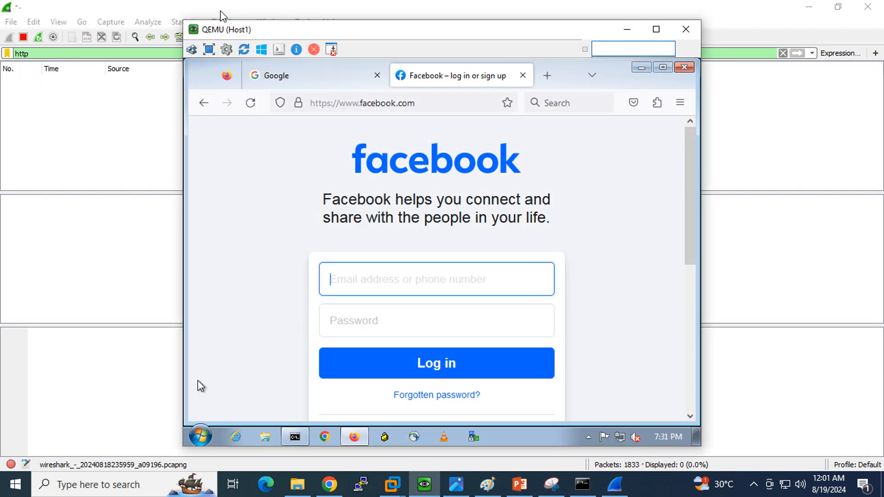
pyautogui.click(546, 76)
pyautogui.click(428, 104)
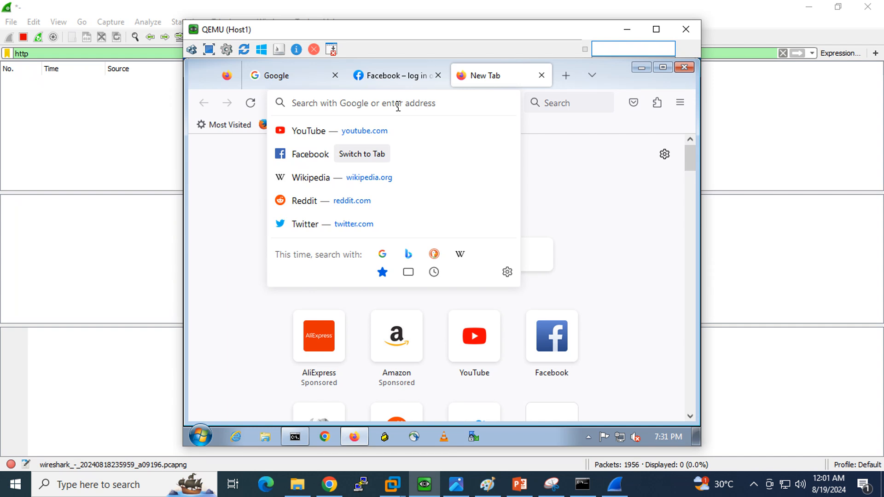
pyautogui.write('t')
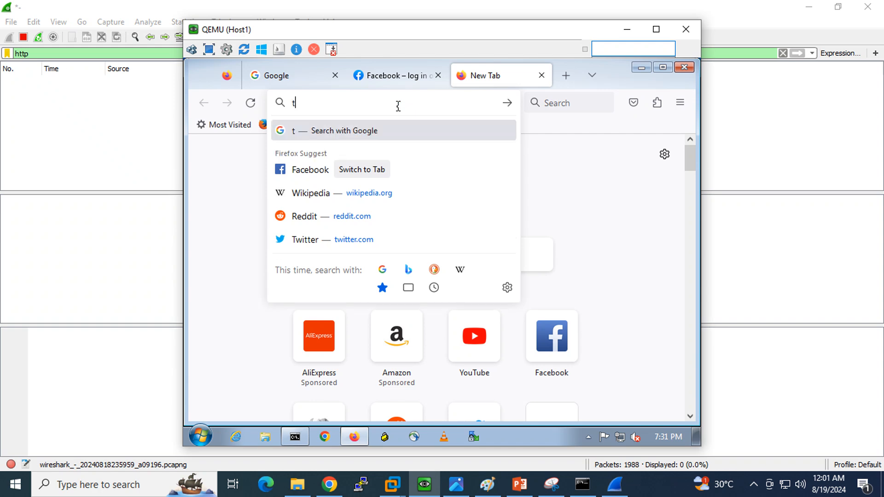
pyautogui.press('BackSpace')
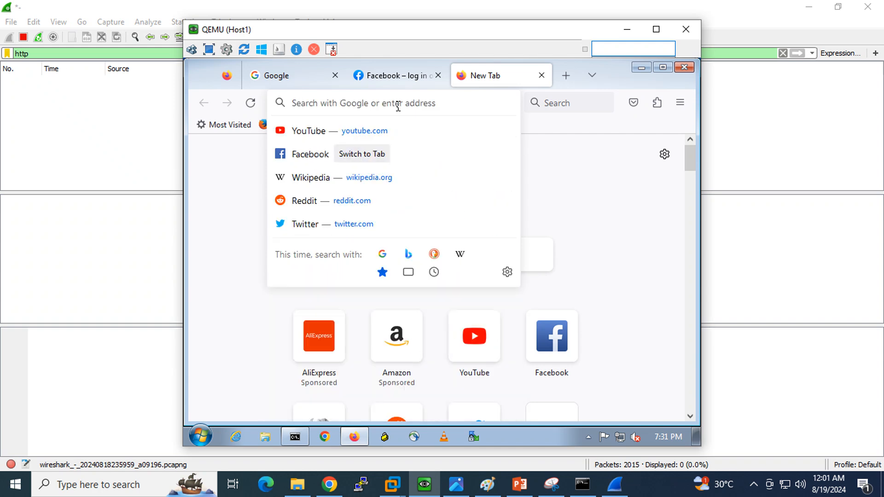
pyautogui.write('http')
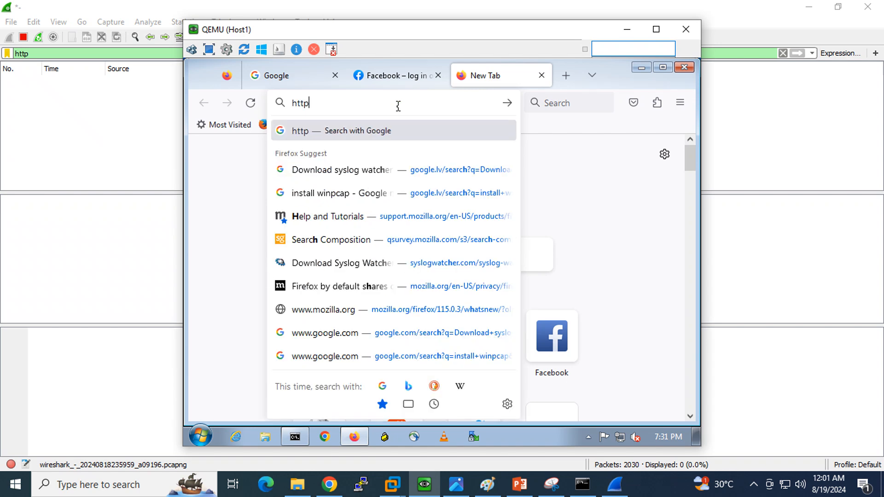
pyautogui.write(' test')
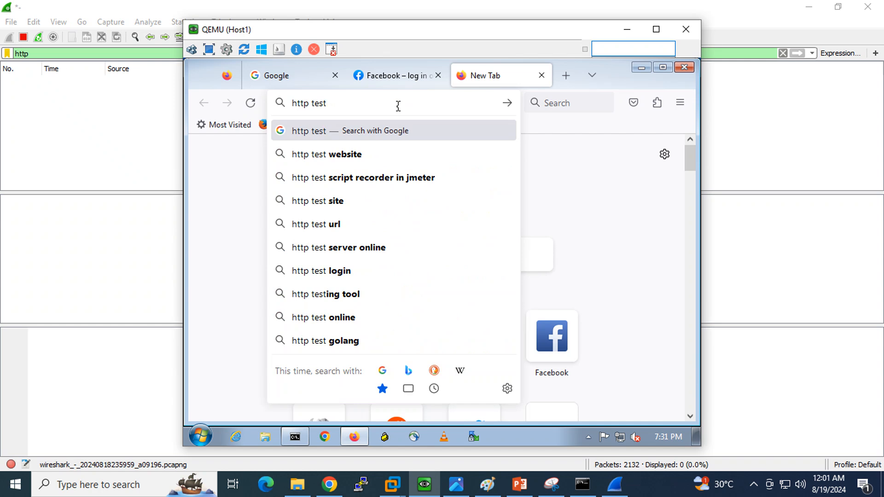
pyautogui.press('Down')
pyautogui.press('Return')
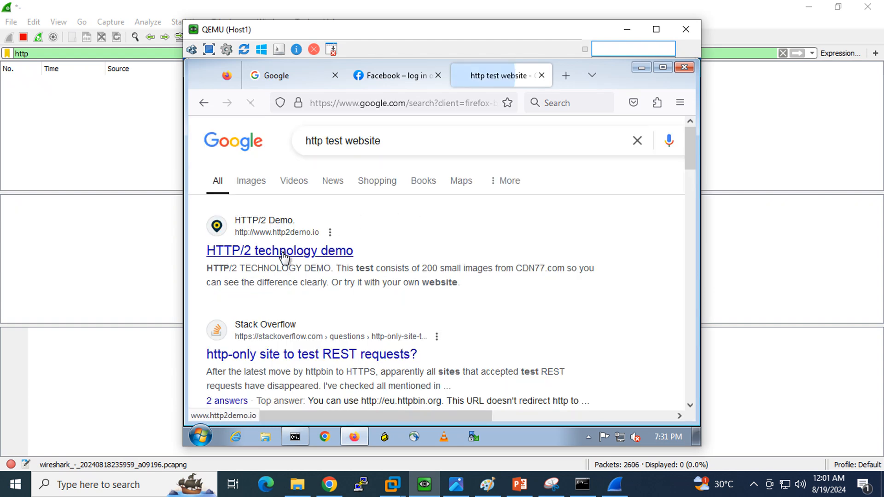
pyautogui.click(284, 256)
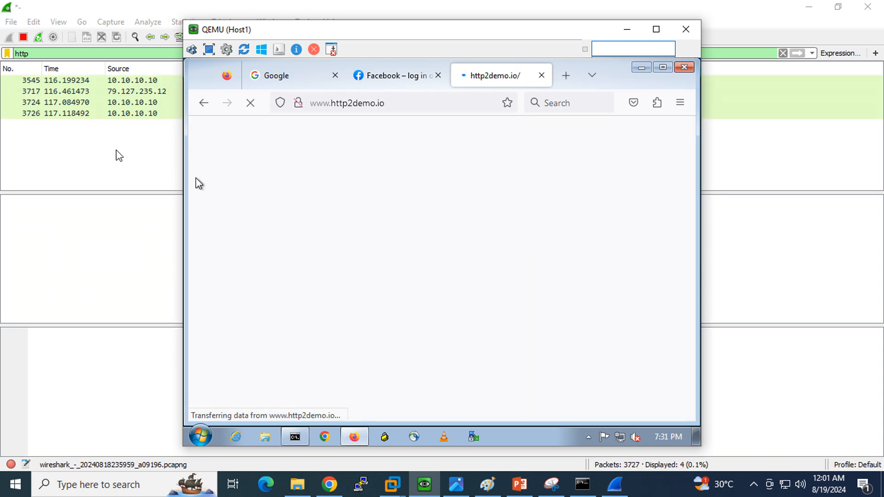
pyautogui.click(104, 140)
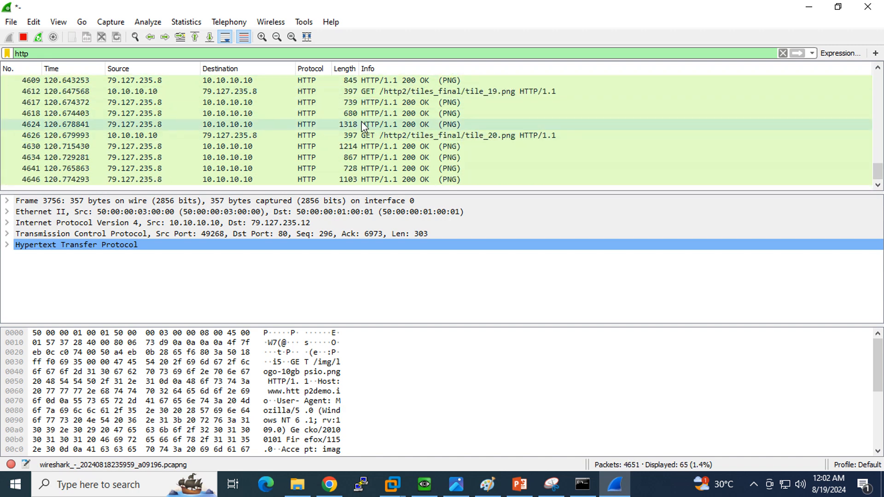
# - Follow the HTTP stream of packet 5454 and highlight the Mozilla User-Agent value
pyautogui.rightClick(222, 184)
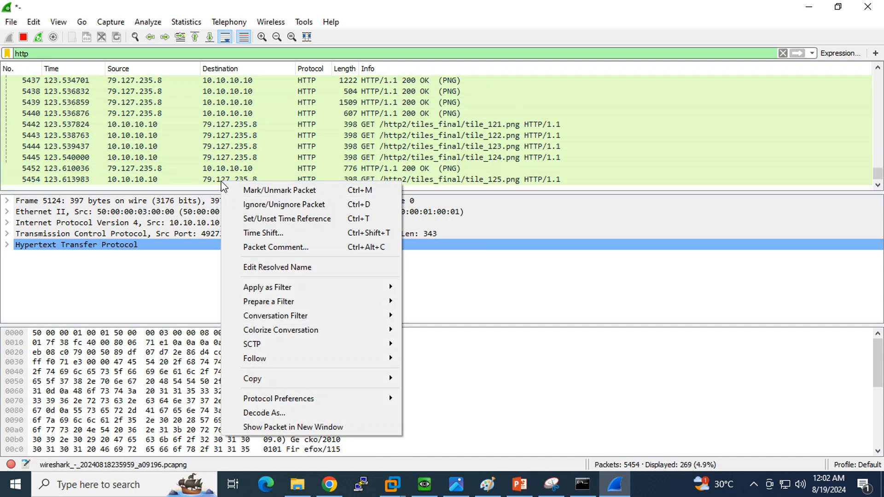
pyautogui.click(221, 182)
pyautogui.rightClick(219, 179)
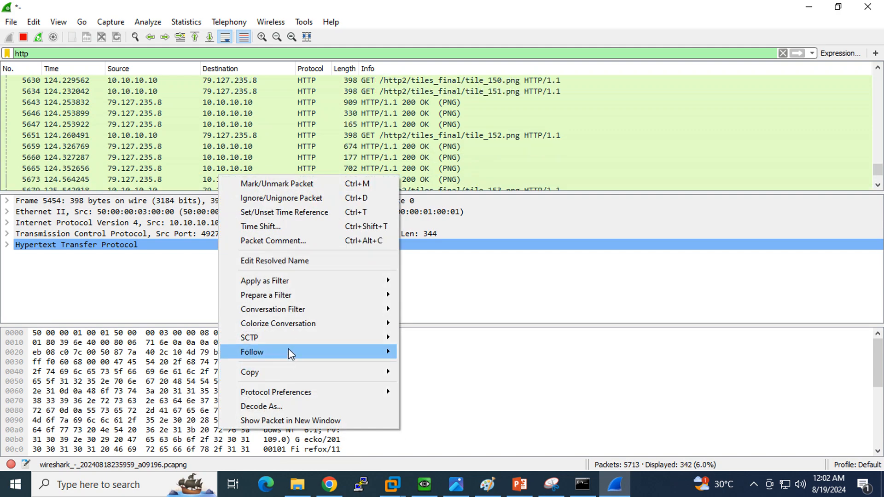
pyautogui.moveTo(288, 351)
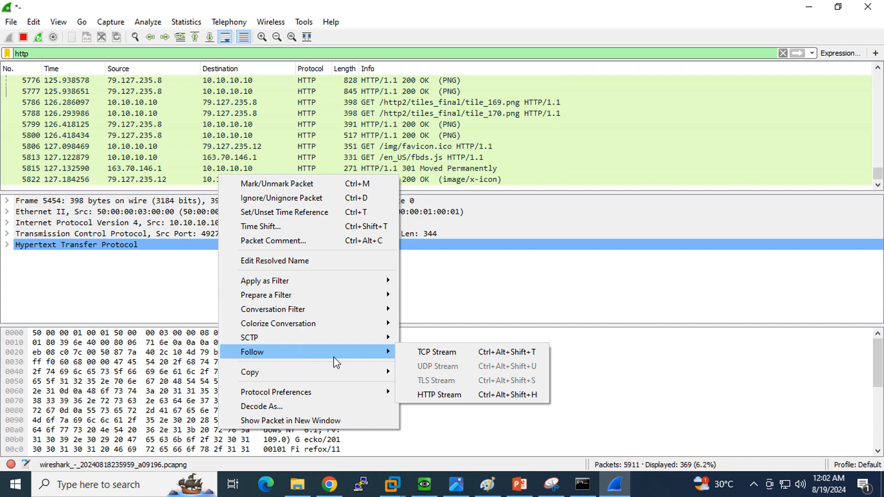
pyautogui.click(470, 396)
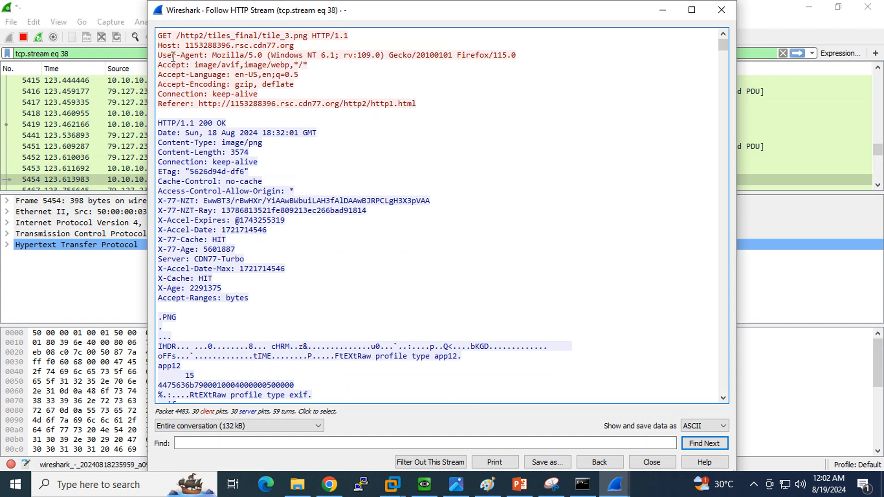
pyautogui.moveTo(157, 55); pyautogui.dragTo(214, 60)
pyautogui.hotkey('ctrl', 'c')
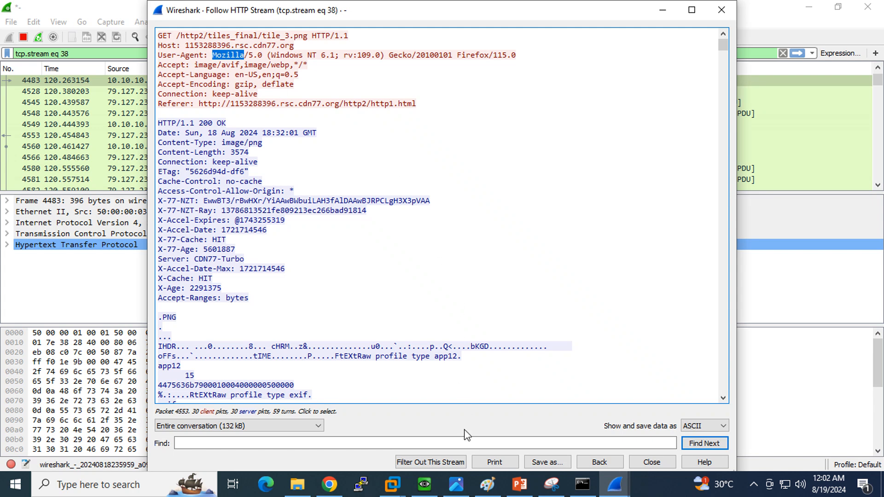
pyautogui.click(425, 484)
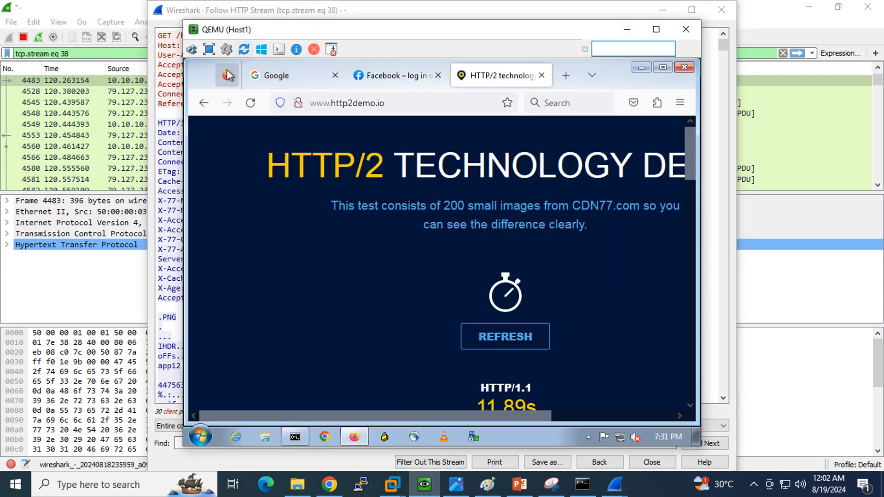
pyautogui.click(177, 20)
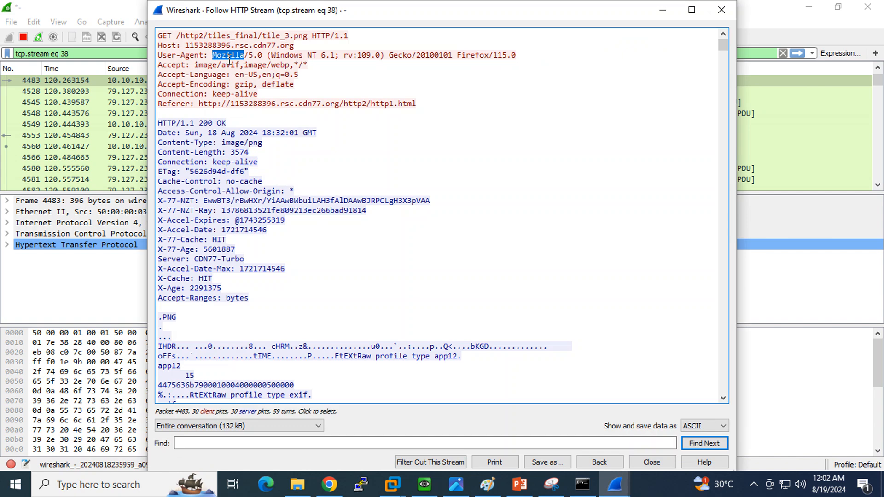
# - Paste the Mozilla User-Agent text into the signature's Pattern field, comparing it with the captured stream
pyautogui.click(314, 484)
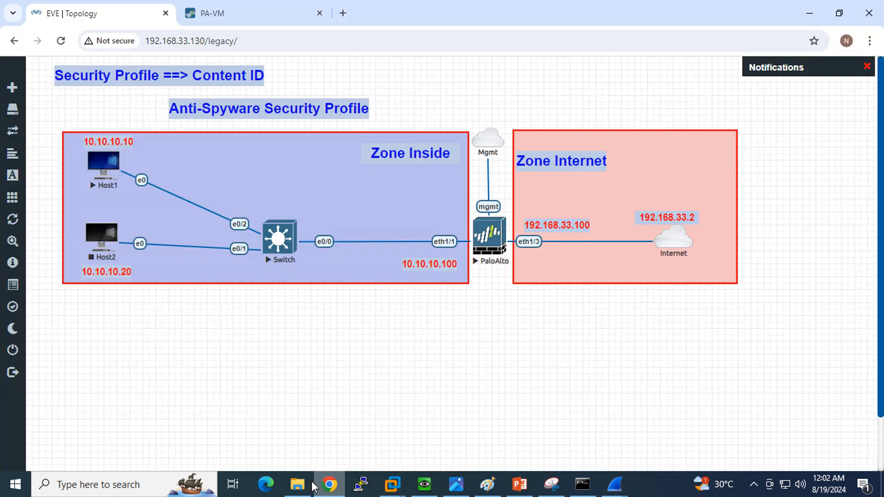
pyautogui.click(244, 17)
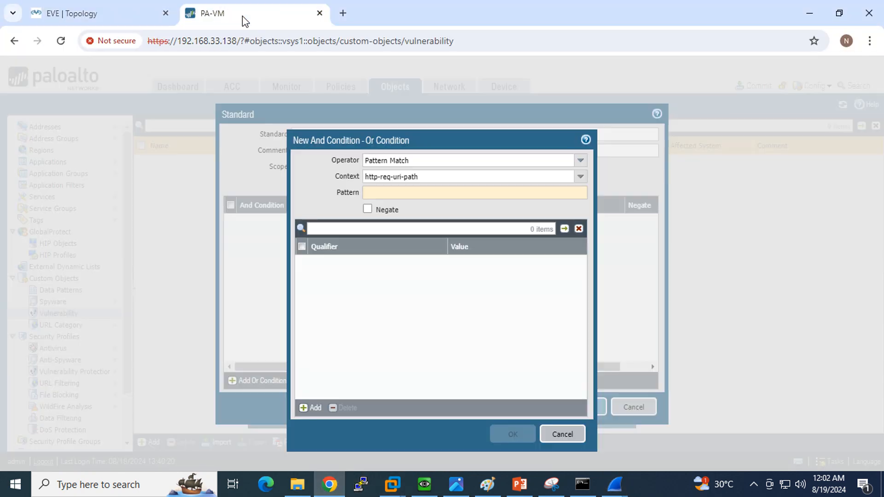
pyautogui.click(405, 193)
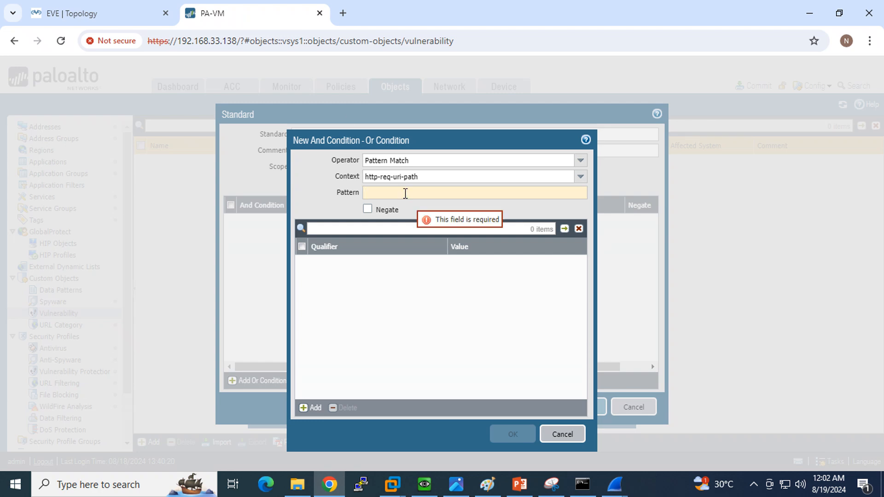
pyautogui.hotkey('ctrl', 'v')
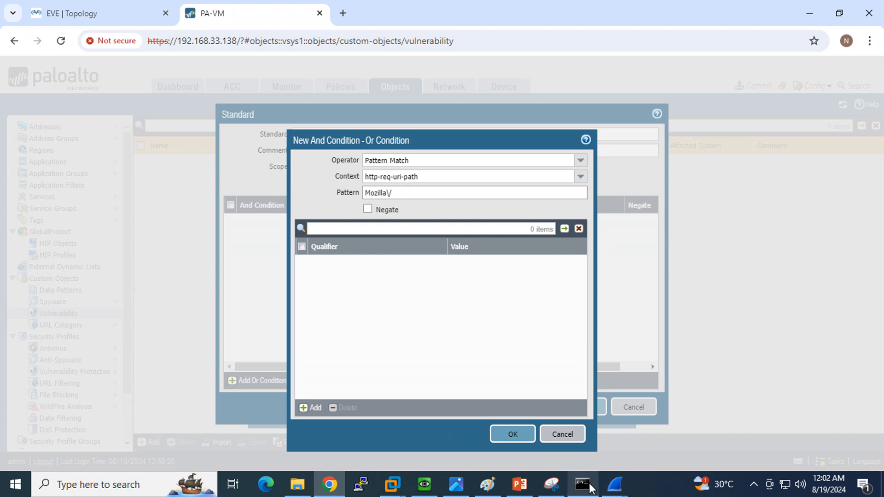
pyautogui.moveTo(614, 485)
pyautogui.click(682, 424)
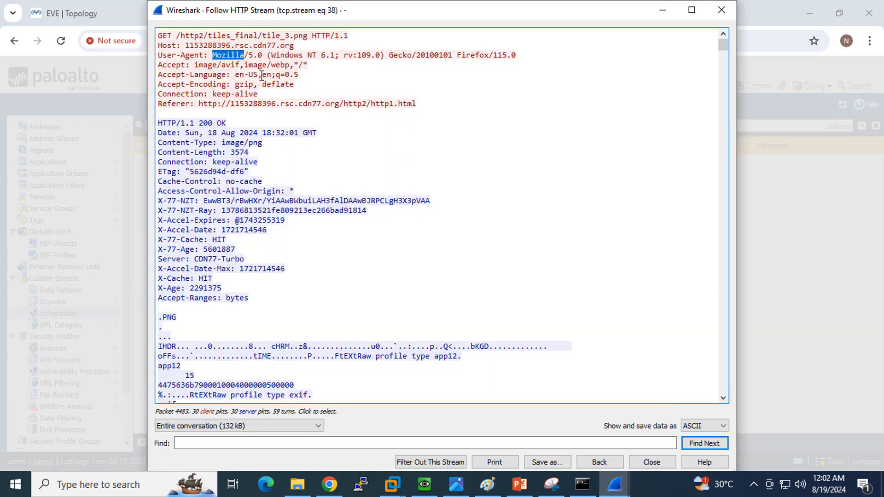
pyautogui.click(247, 56)
pyautogui.moveTo(245, 56)
pyautogui.mouseDown()
pyautogui.moveTo(212, 61)
pyautogui.moveTo(244, 55)
pyautogui.mouseUp()
pyautogui.click(215, 57)
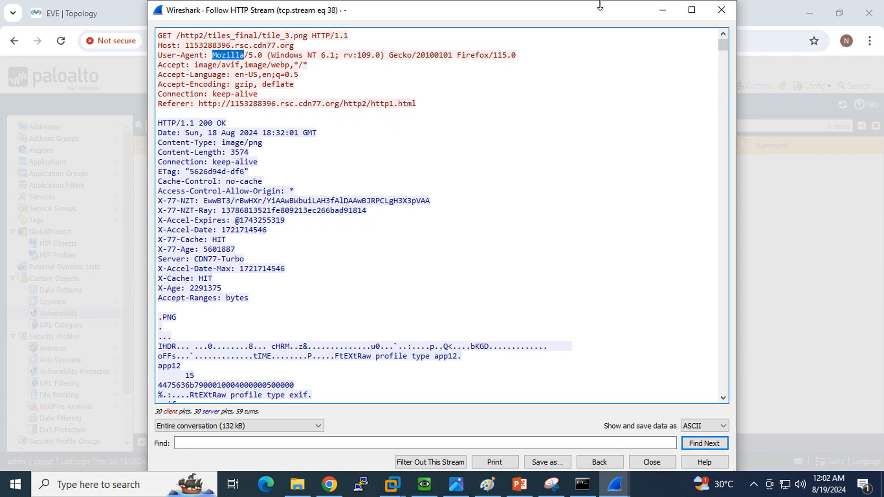
# - Finalize the Mozilla\/ pattern on http-req-uri-path and save the Testvn signature
pyautogui.click(336, 486)
pyautogui.moveTo(397, 192); pyautogui.dragTo(387, 193)
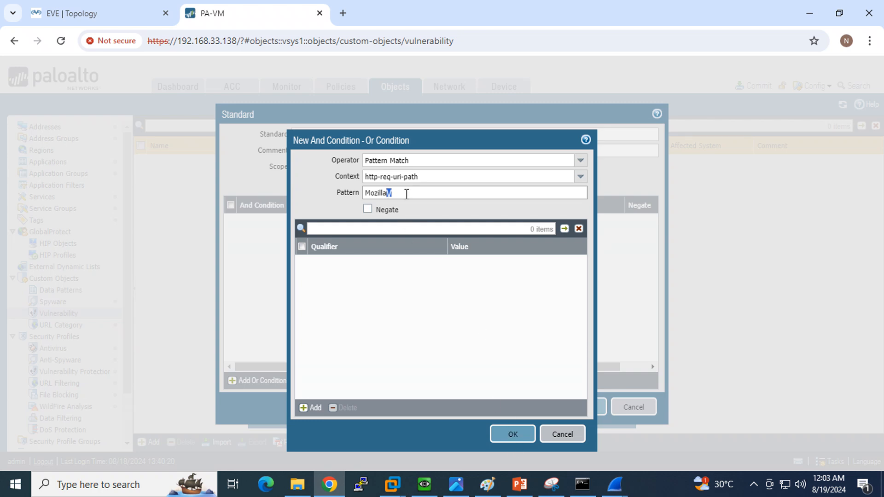
pyautogui.click(406, 193)
pyautogui.moveTo(407, 193); pyautogui.dragTo(361, 194)
pyautogui.click(514, 435)
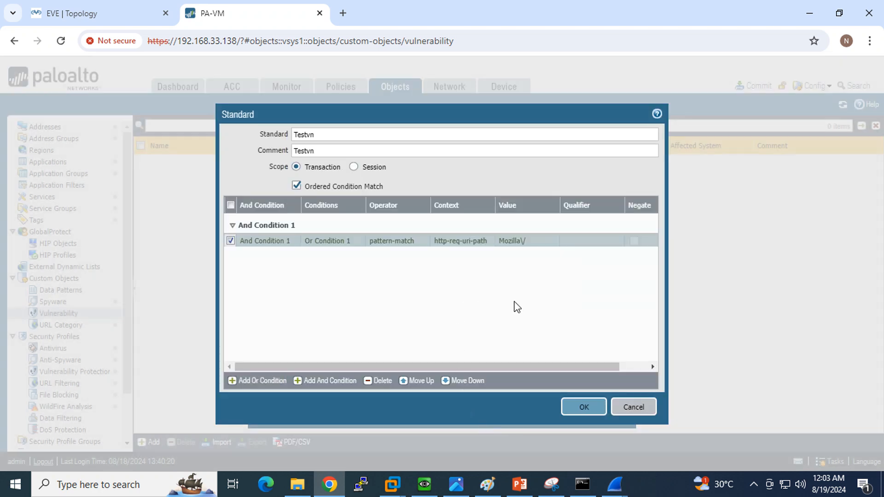
pyautogui.click(583, 407)
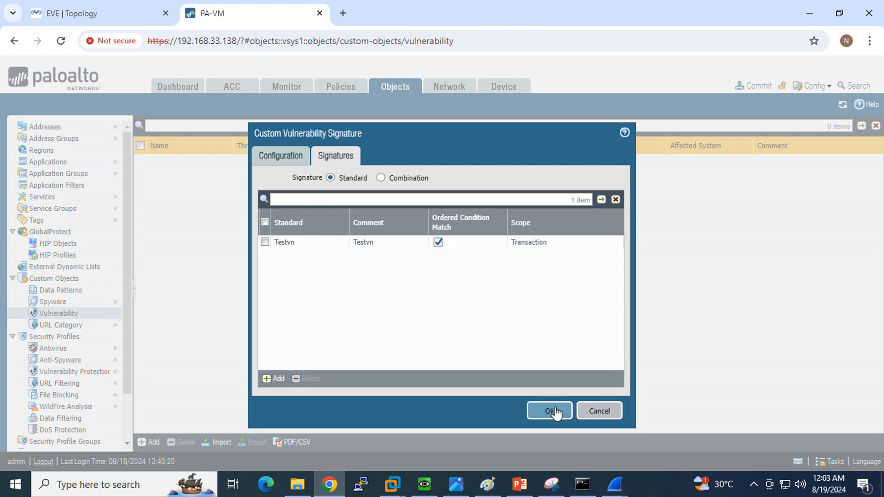
# - Save the testvn custom signature and add a new Vulnerability Protection profile
pyautogui.click(557, 410)
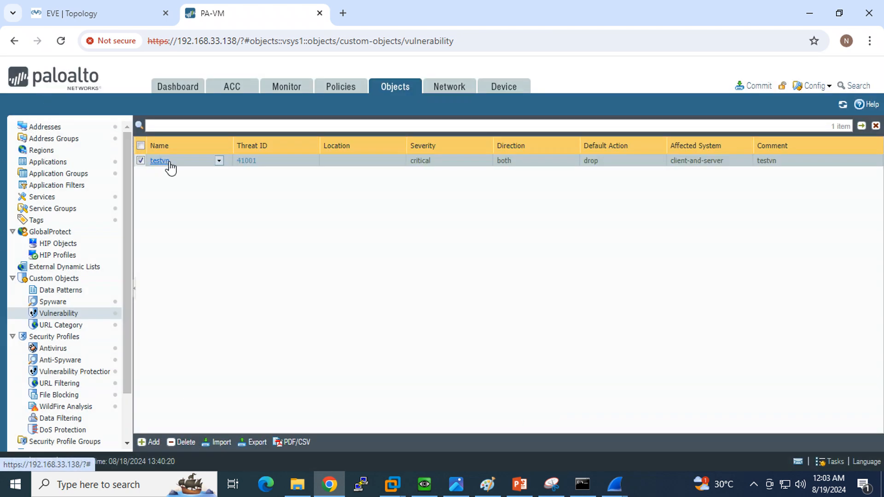
pyautogui.click(73, 372)
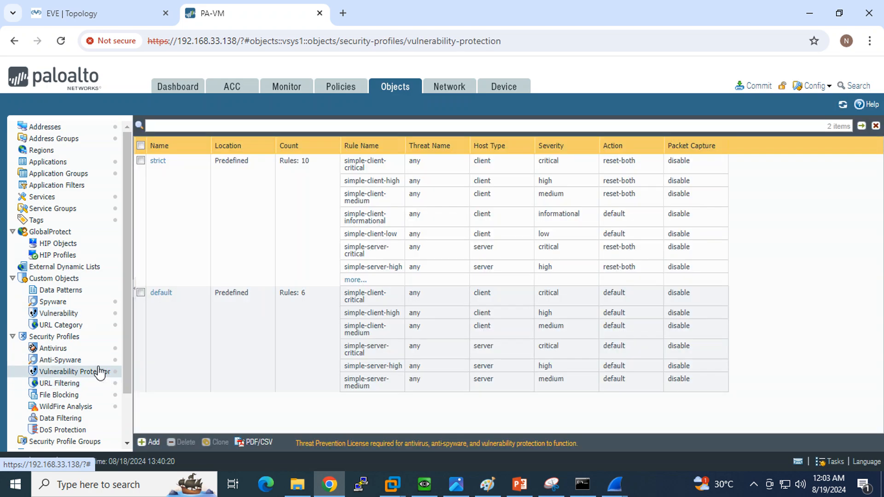
pyautogui.click(160, 444)
# - Review signature 41001 testvn (critical) among all exceptions, leaving it not enabled
pyautogui.click(251, 169)
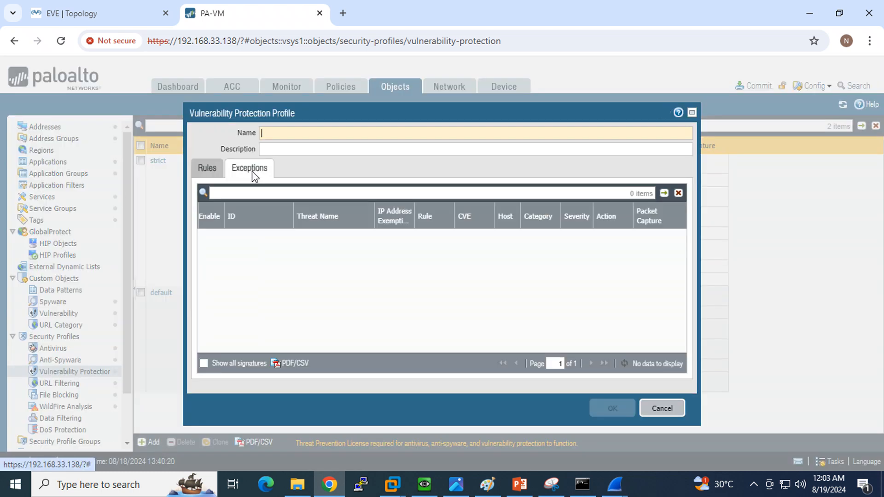
pyautogui.click(204, 362)
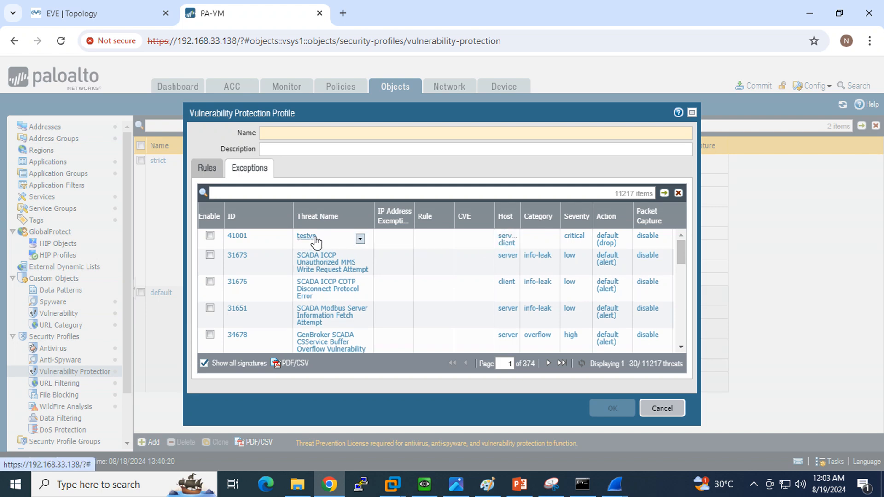
pyautogui.click(210, 237)
pyautogui.click(573, 236)
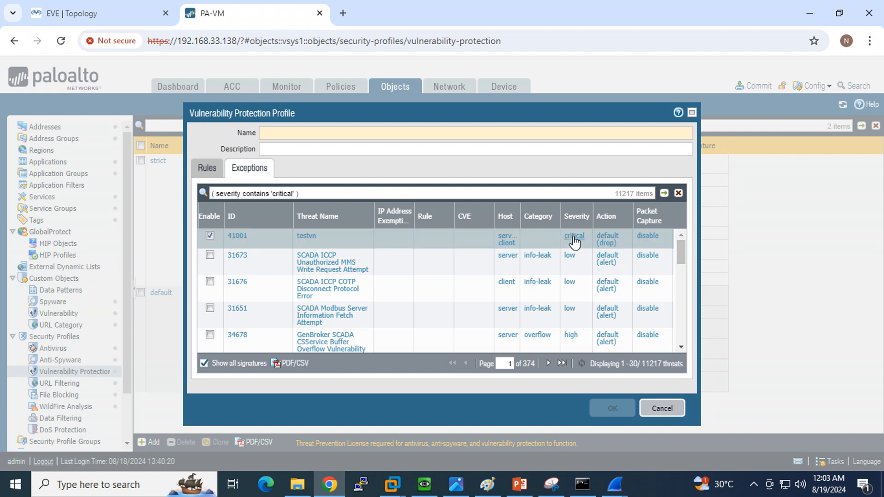
pyautogui.click(582, 238)
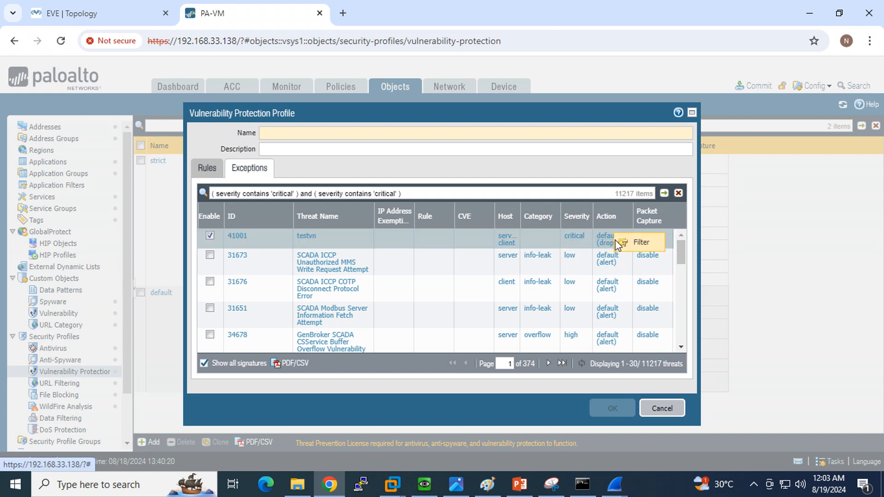
pyautogui.click(605, 240)
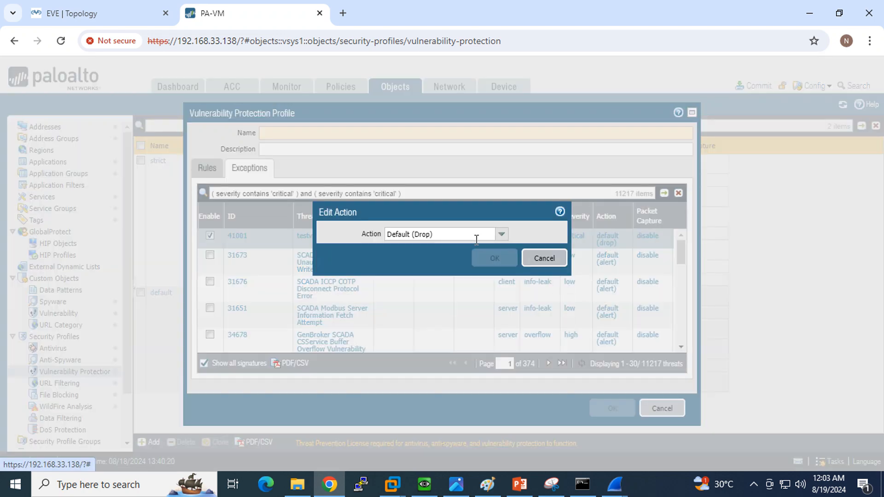
pyautogui.click(555, 255)
pyautogui.click(210, 235)
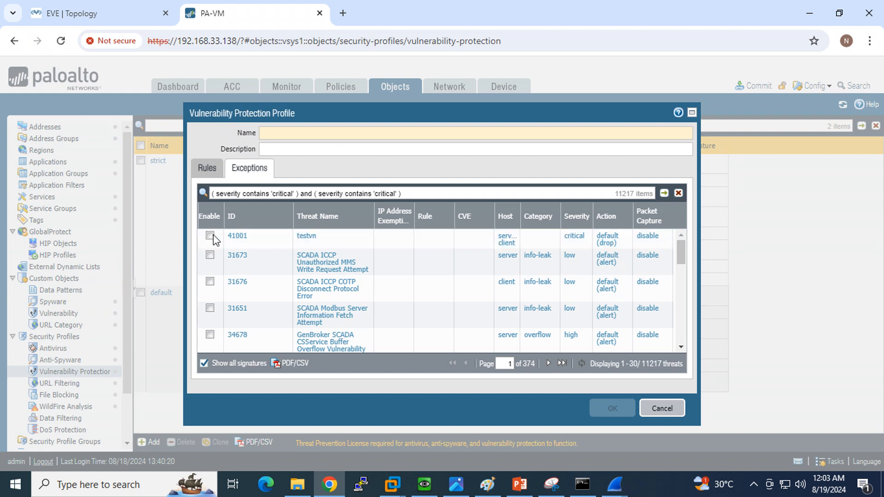
pyautogui.click(208, 168)
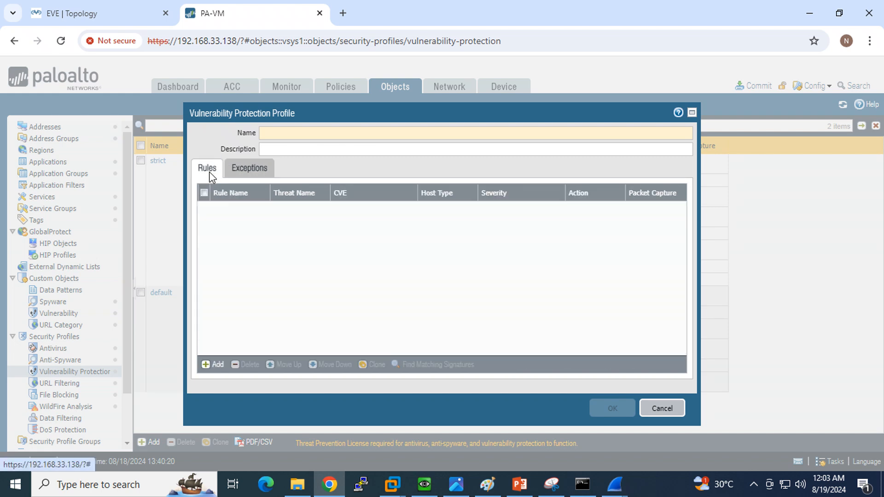
# - Add rule Testvn with action Drop, host type any, packet capture disabled, any category and severity
pyautogui.click(219, 364)
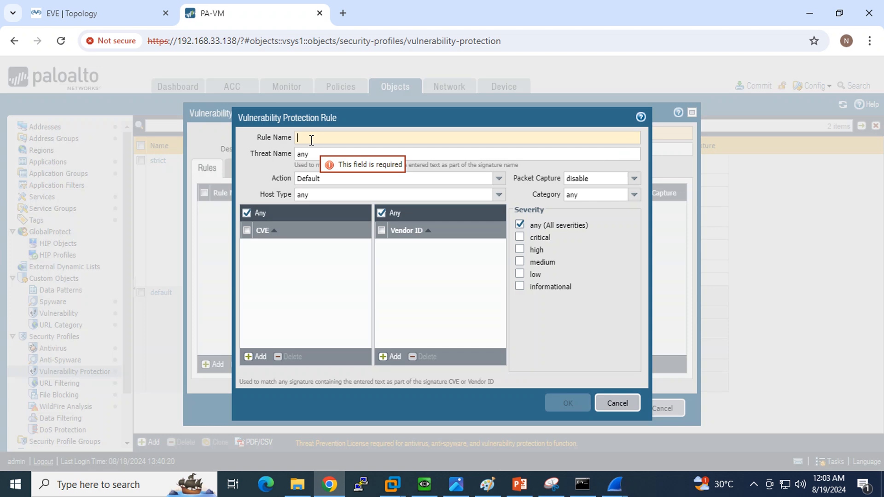
pyautogui.write('Testvn')
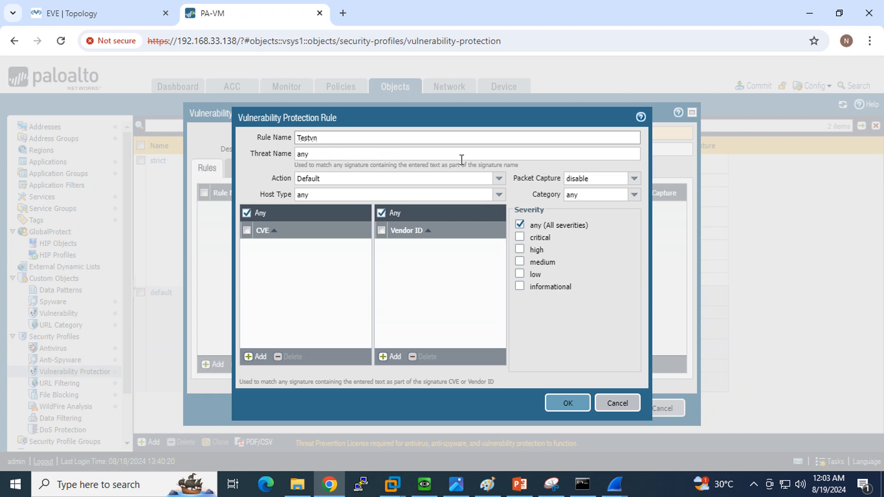
pyautogui.press('Tab')
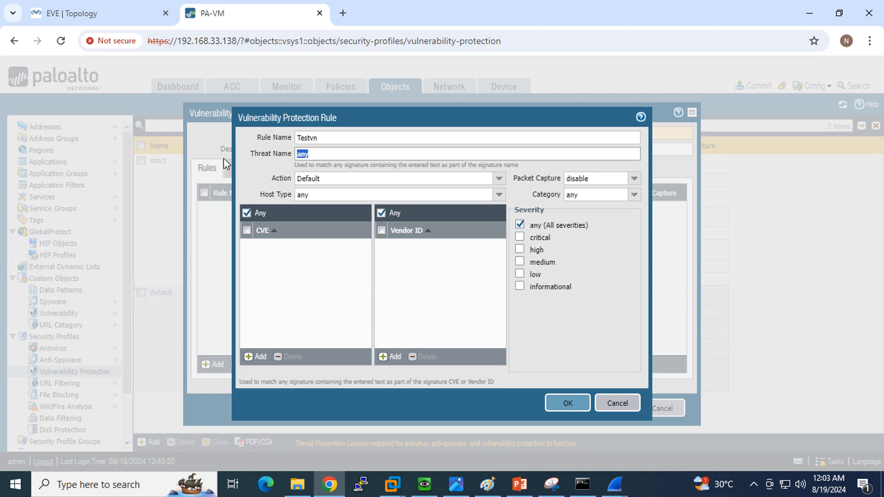
pyautogui.click(498, 179)
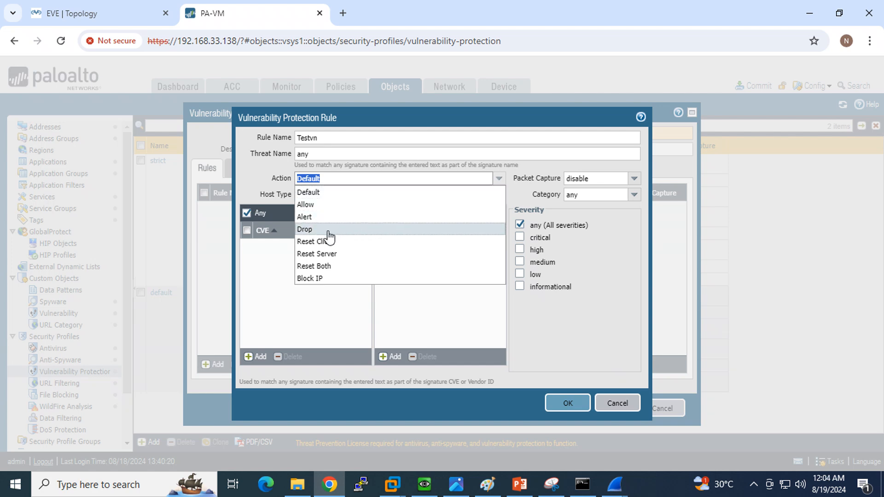
pyautogui.click(329, 229)
pyautogui.click(499, 196)
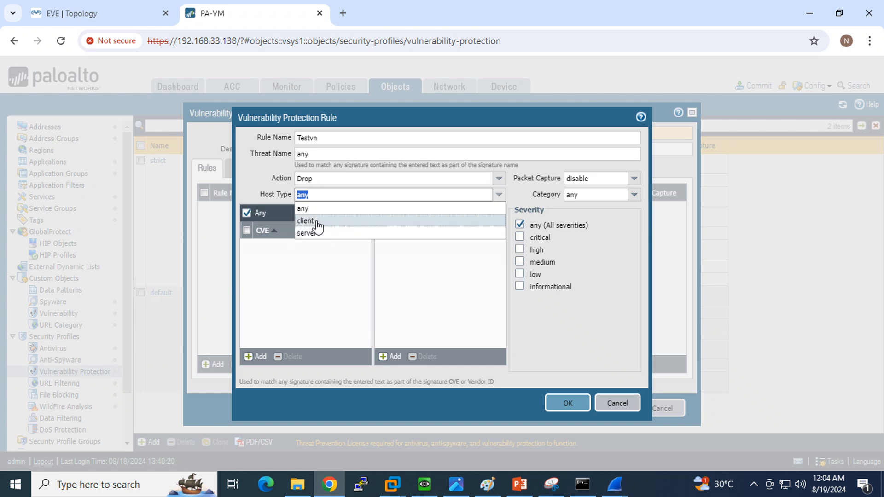
pyautogui.click(311, 210)
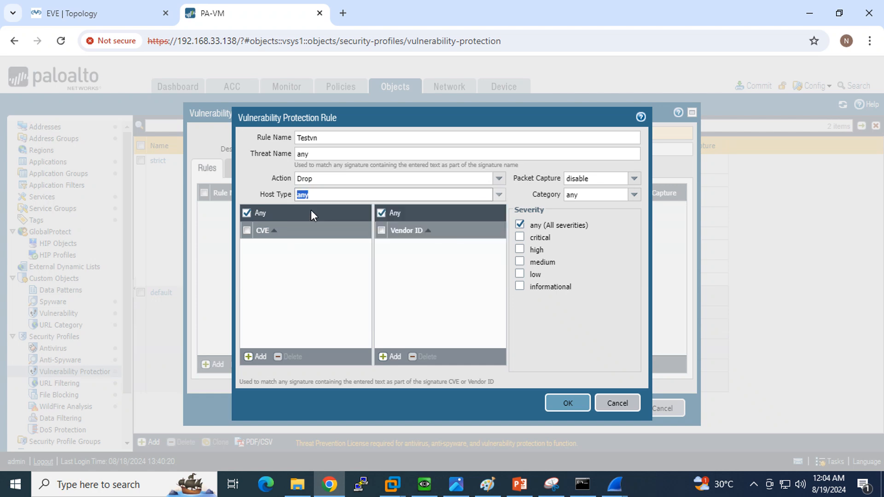
pyautogui.click(635, 181)
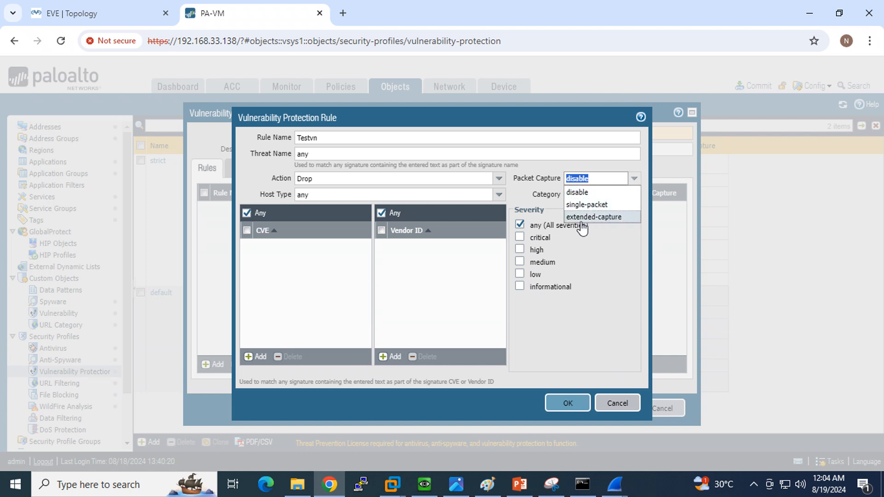
pyautogui.click(624, 250)
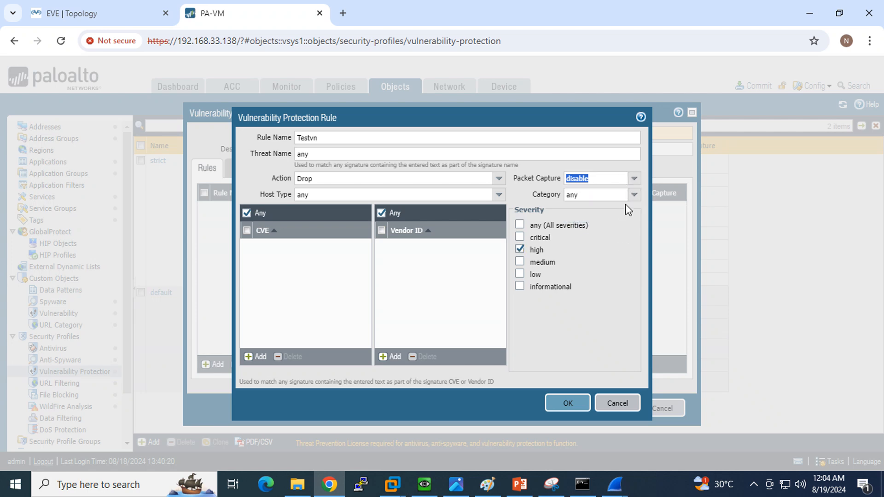
pyautogui.click(634, 195)
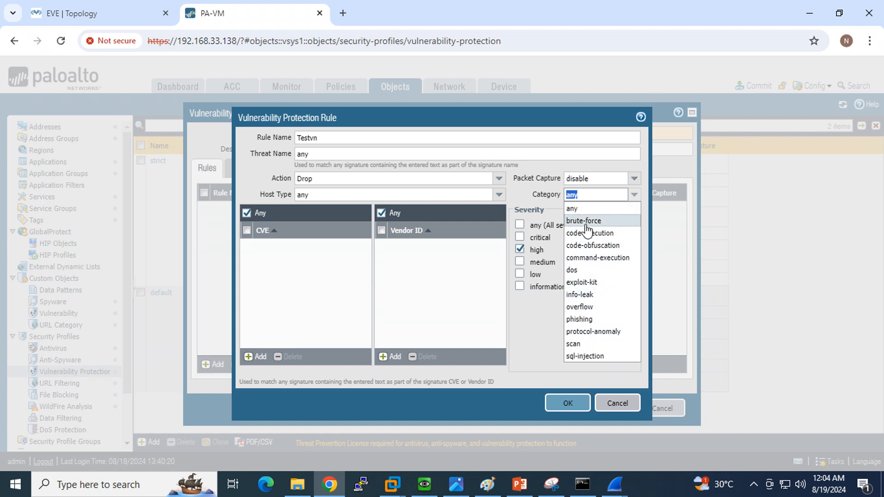
pyautogui.click(586, 209)
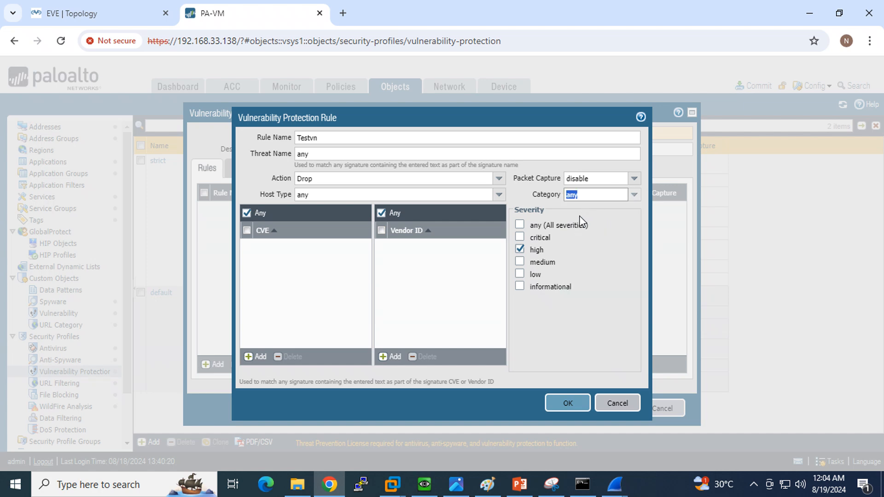
pyautogui.click(573, 225)
pyautogui.click(567, 403)
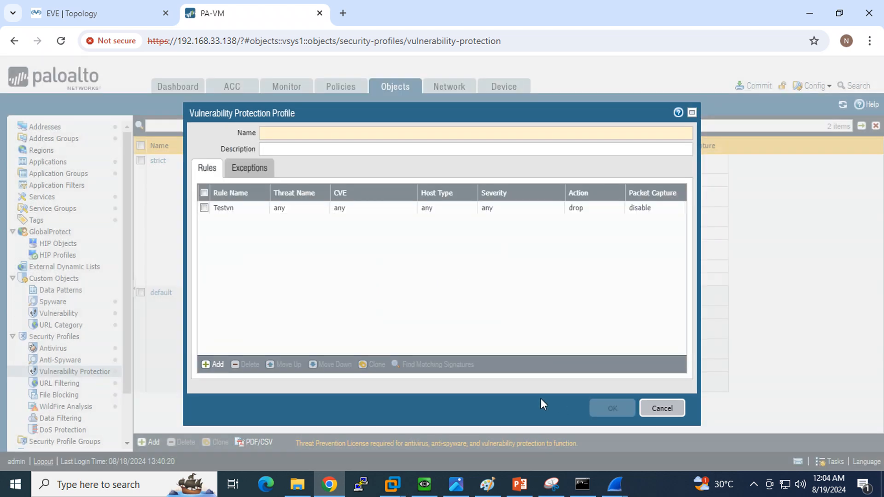
# - Enter MY_VN_Profile as the profile name, review its Exceptions, and save it
pyautogui.click(303, 138)
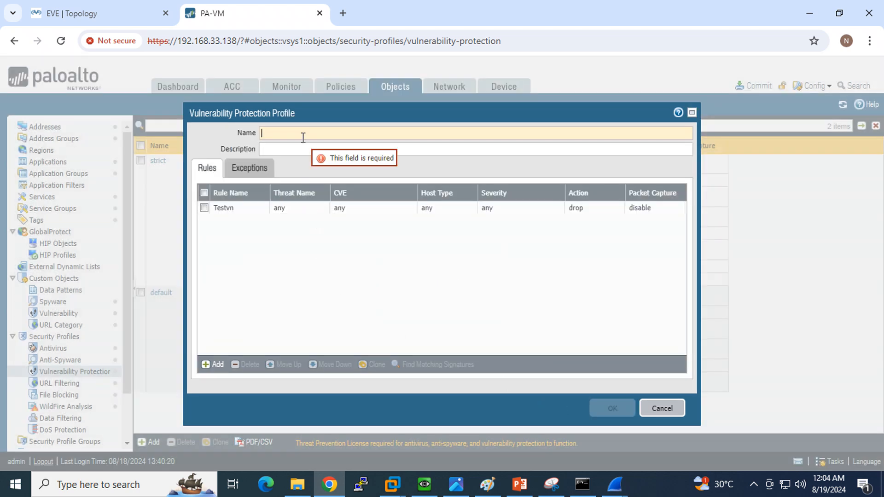
pyautogui.write('MY_VN_')
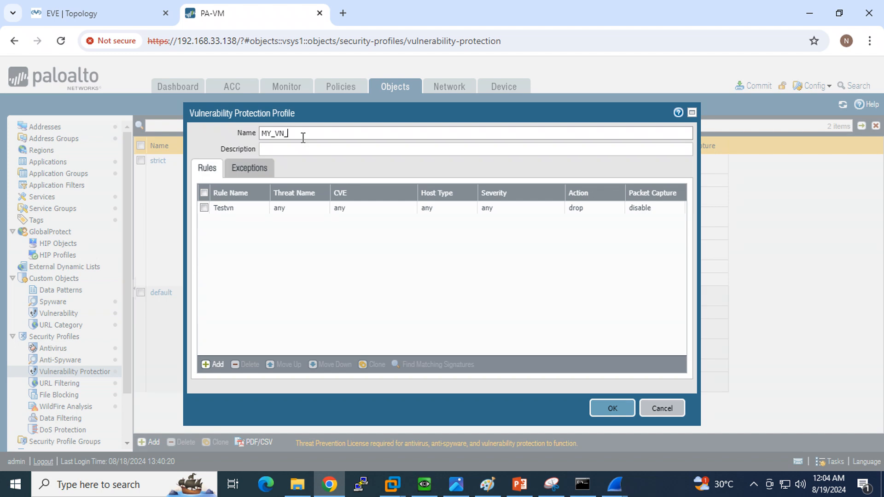
pyautogui.write('Profile')
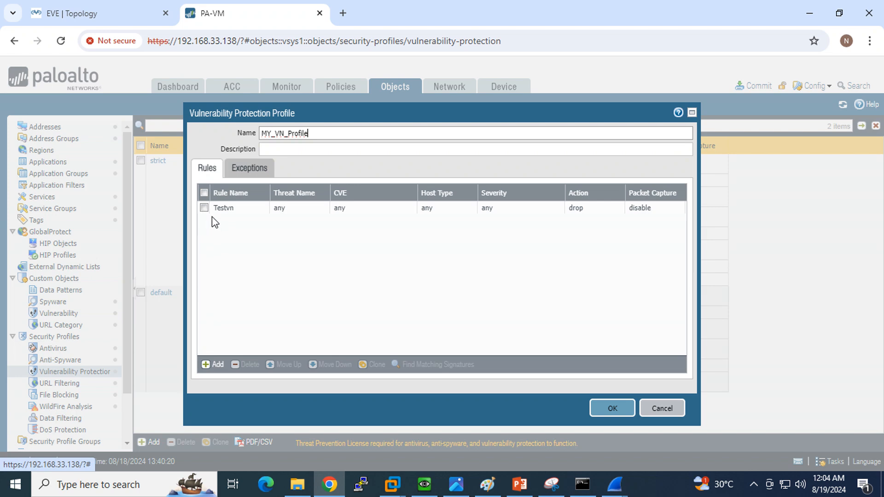
pyautogui.click(249, 168)
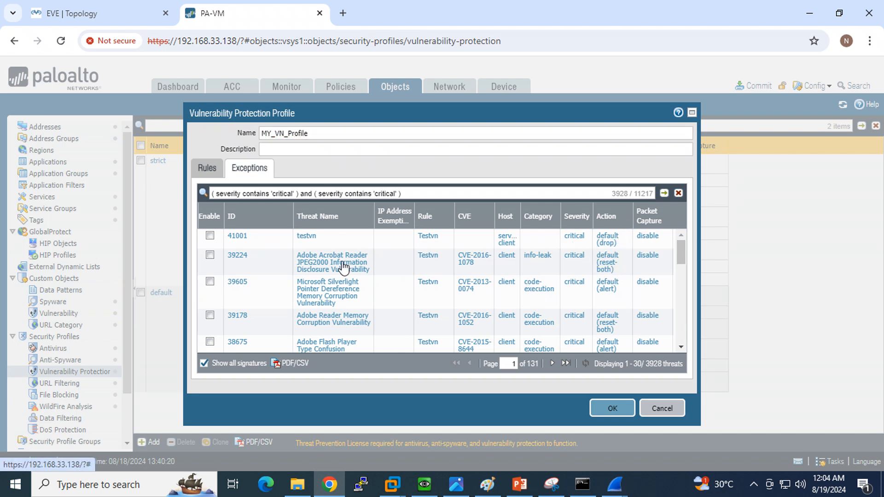
pyautogui.moveTo(606, 269)
pyautogui.click(208, 169)
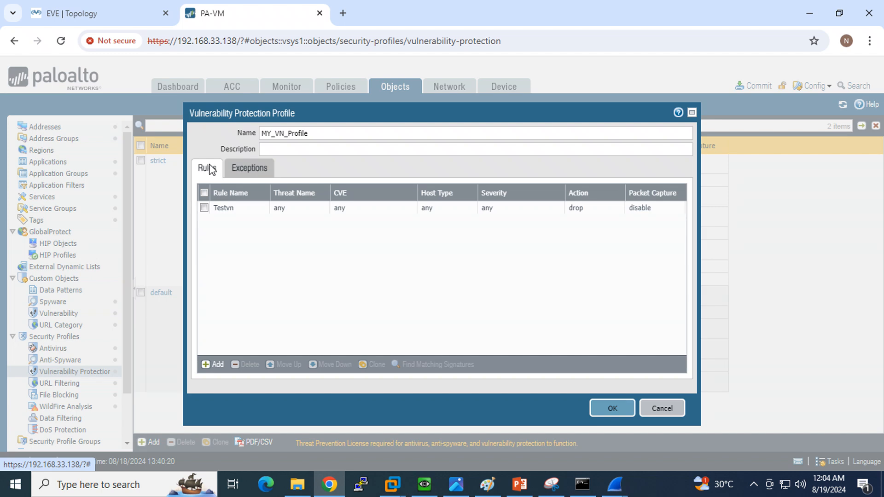
pyautogui.click(613, 408)
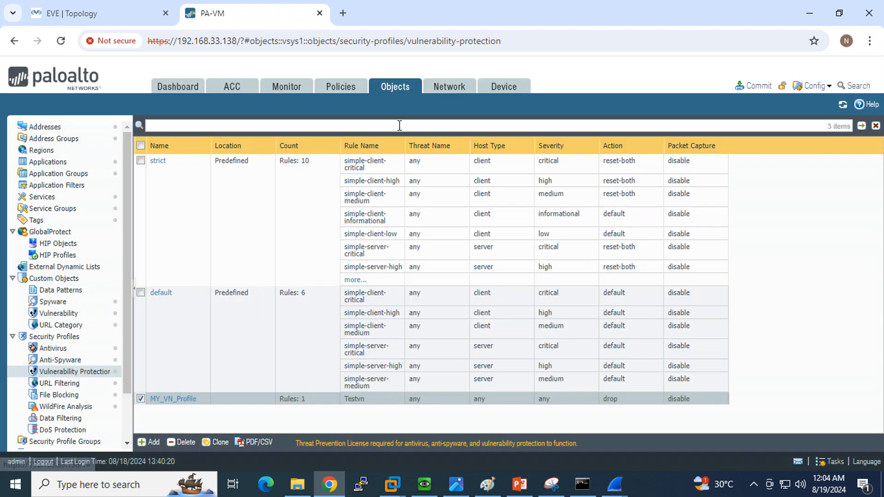
# - Set Inside_to_Internet_Allow's Vulnerability Protection profile to MY_VN_Profile on its Actions tab and save
pyautogui.click(335, 93)
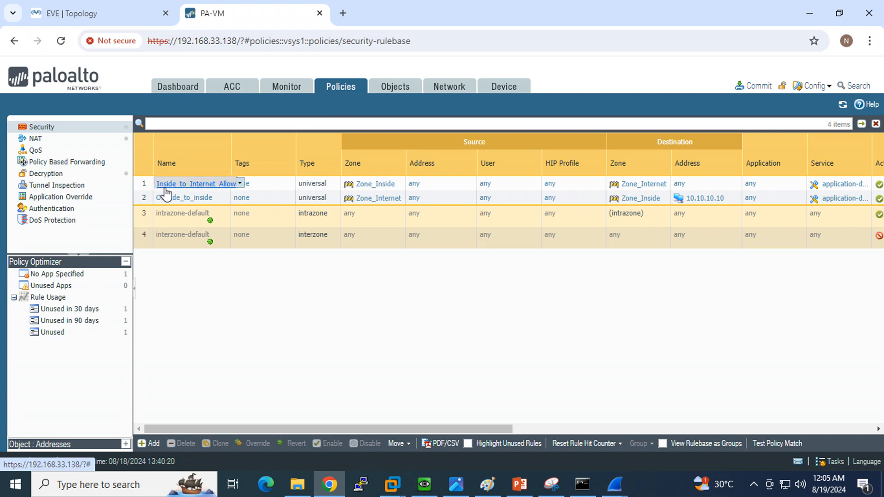
pyautogui.click(191, 184)
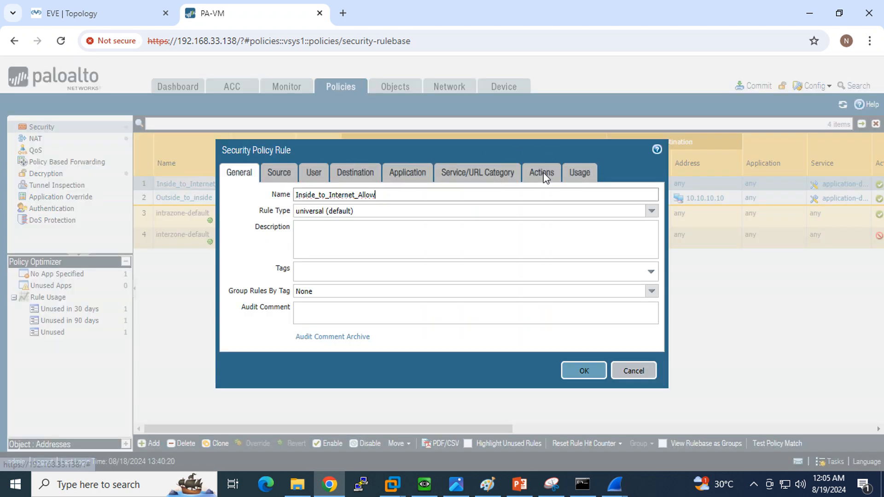
pyautogui.click(545, 177)
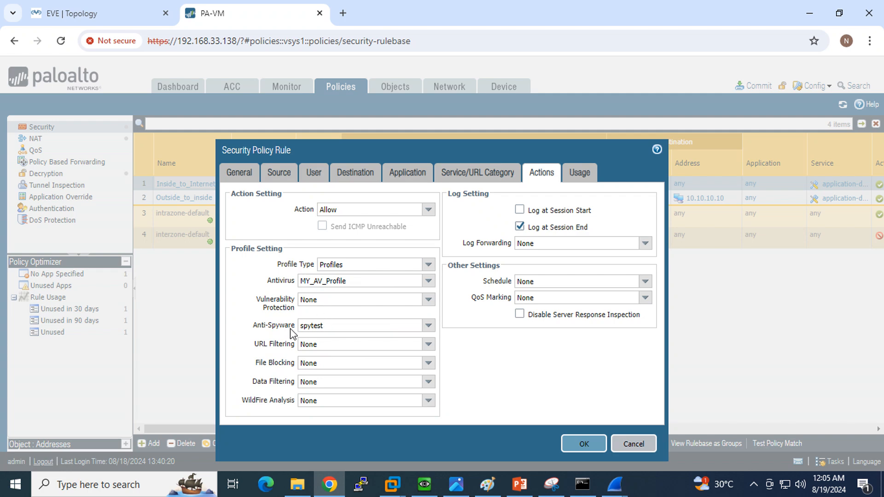
pyautogui.click(428, 302)
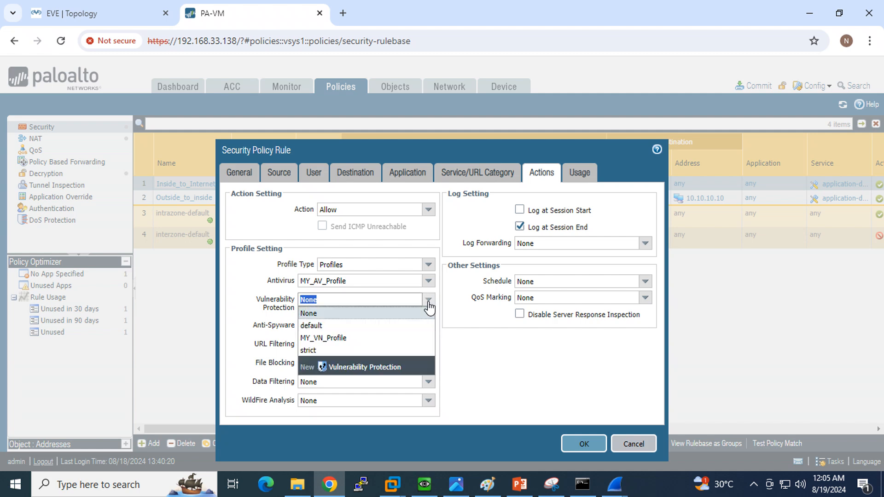
pyautogui.click(349, 339)
pyautogui.click(509, 370)
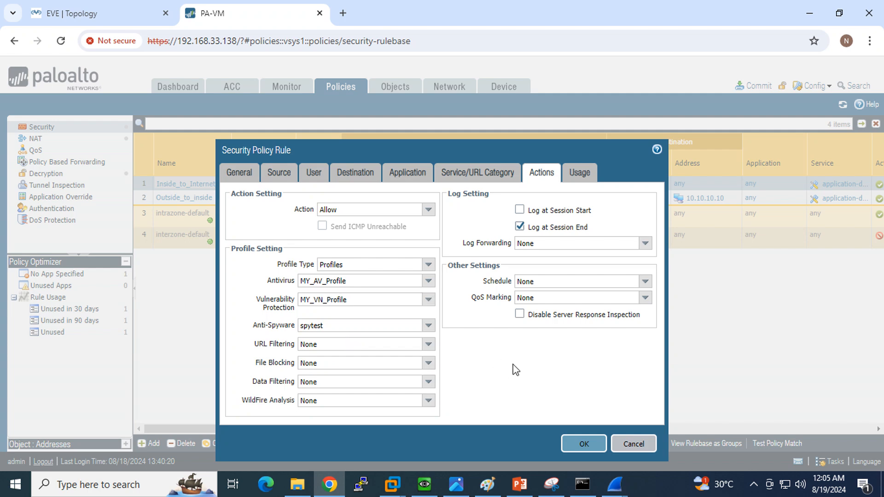
pyautogui.click(582, 444)
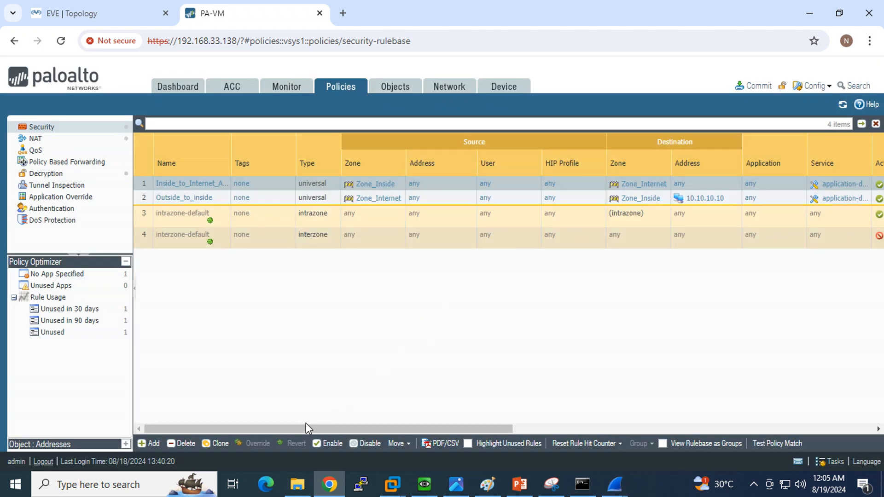
pyautogui.moveTo(300, 430); pyautogui.dragTo(482, 435)
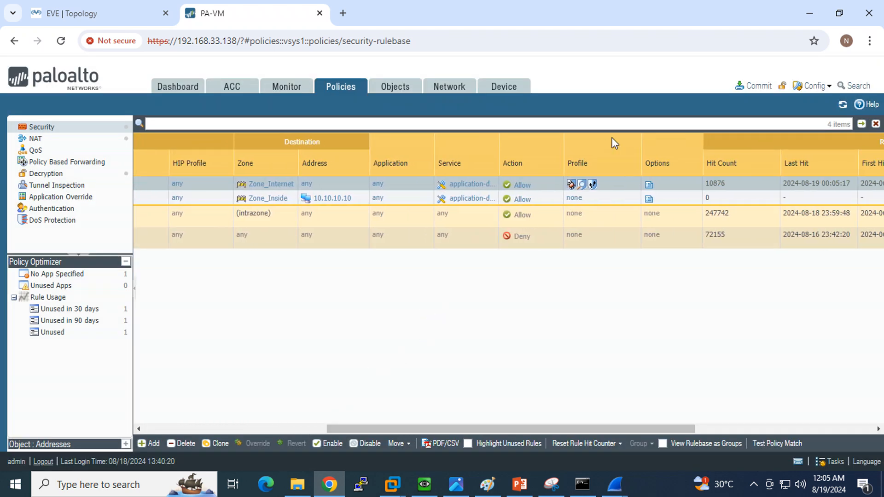
pyautogui.moveTo(594, 188)
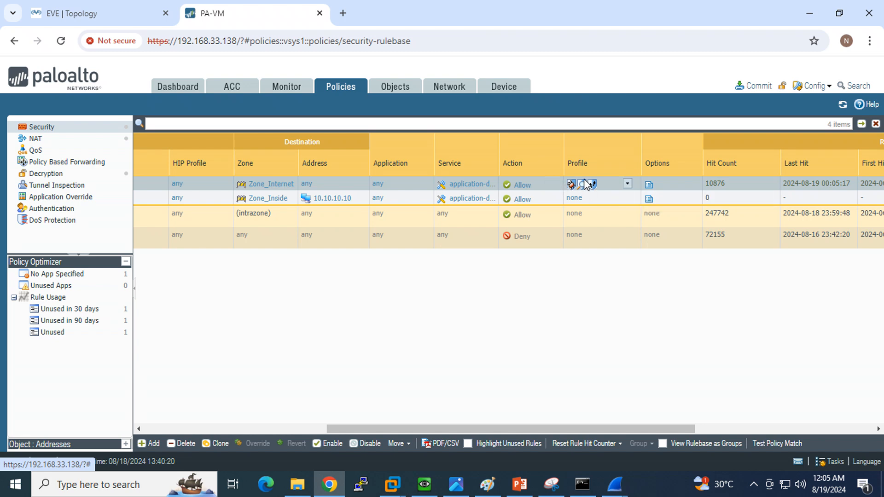
pyautogui.moveTo(396, 432); pyautogui.dragTo(222, 434)
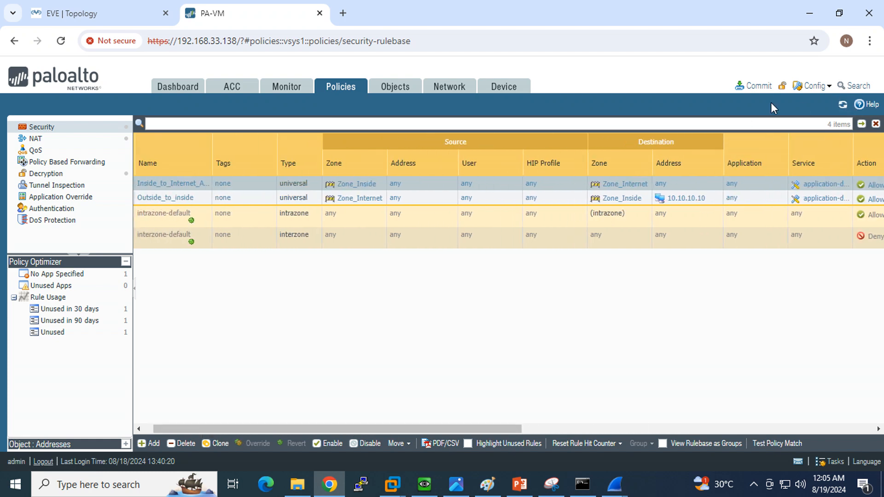
# - Start committing the configuration and open the Monitor Traffic logs while it runs
pyautogui.click(761, 92)
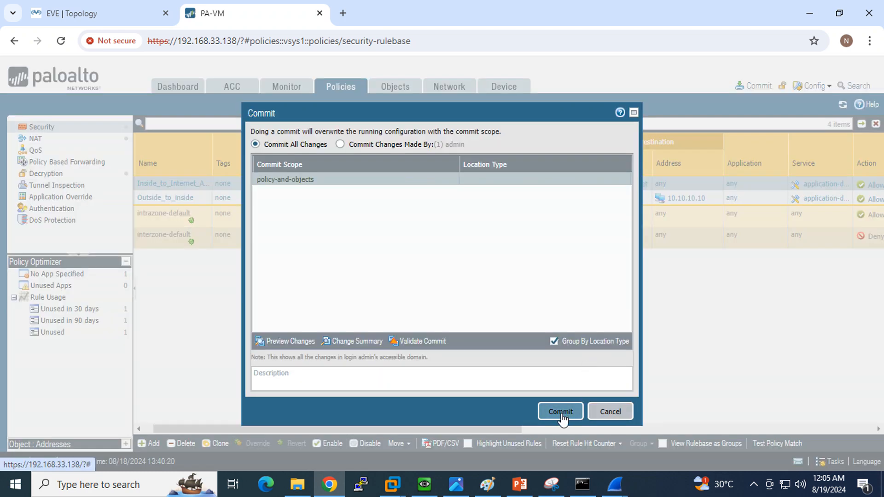
pyautogui.press('Return')
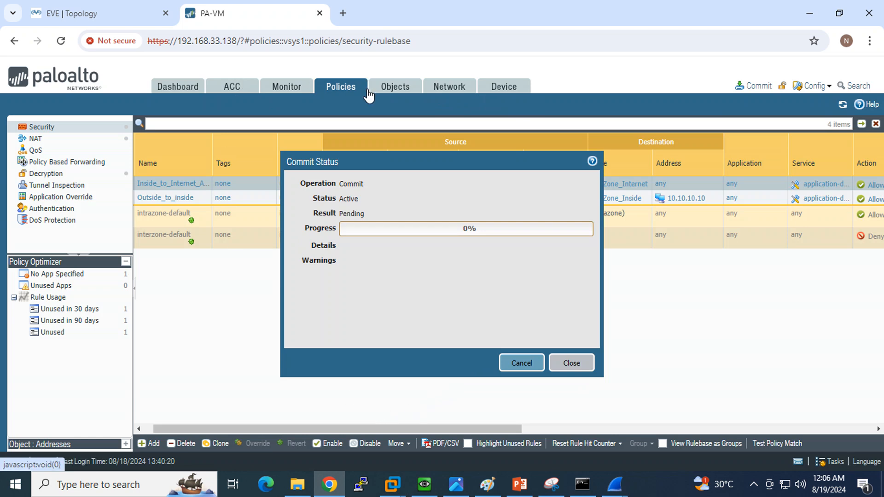
pyautogui.click(389, 90)
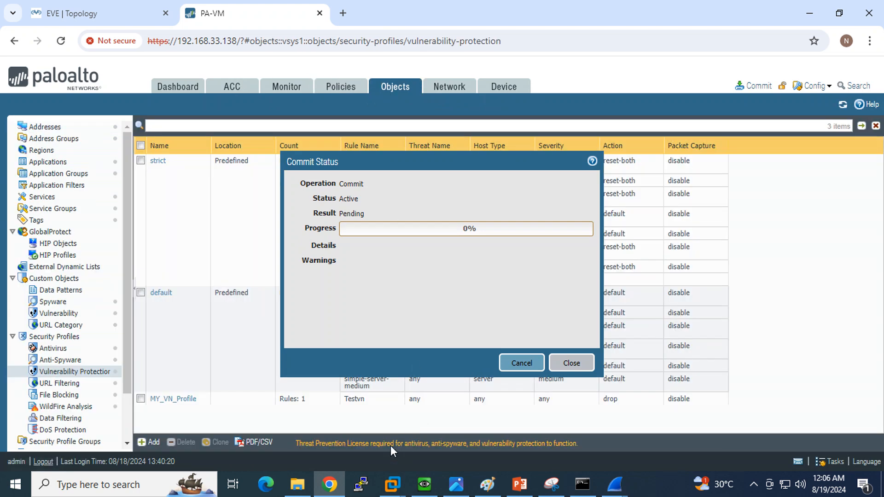
pyautogui.click(284, 94)
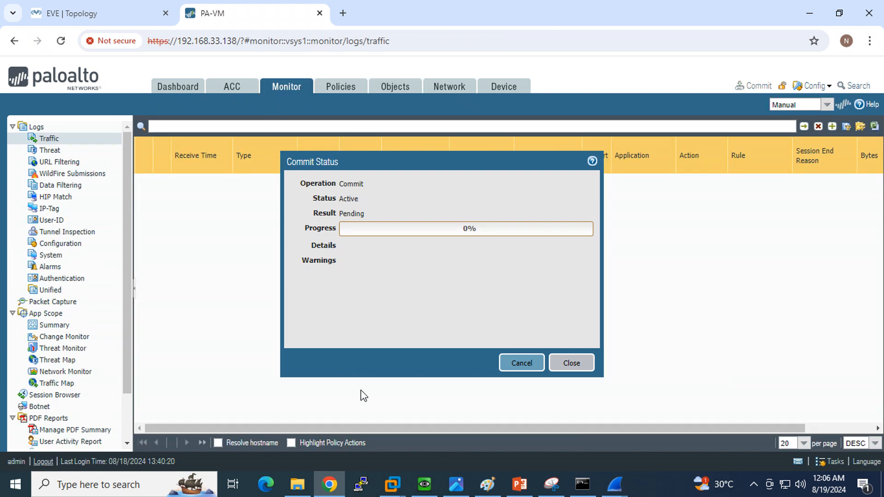
# - Snip the threat log table from Vn-Image.png into a new Snipping Tool capture
pyautogui.click(456, 484)
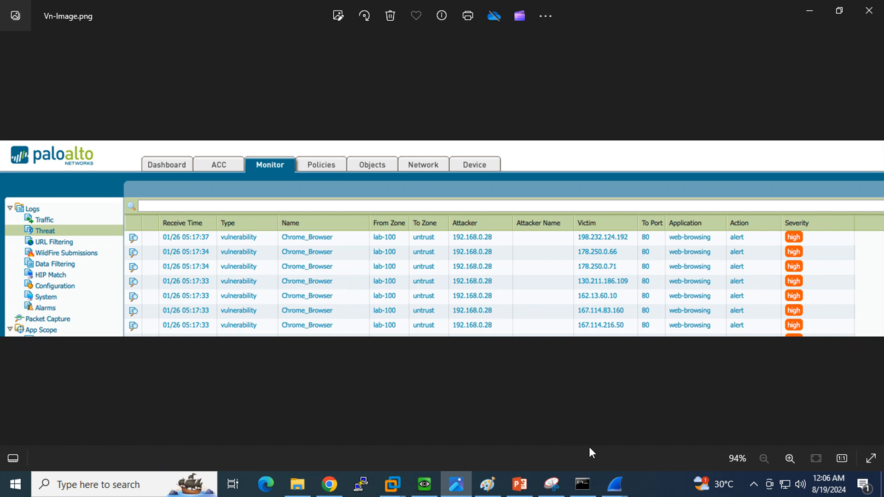
pyautogui.click(551, 485)
pyautogui.click(53, 45)
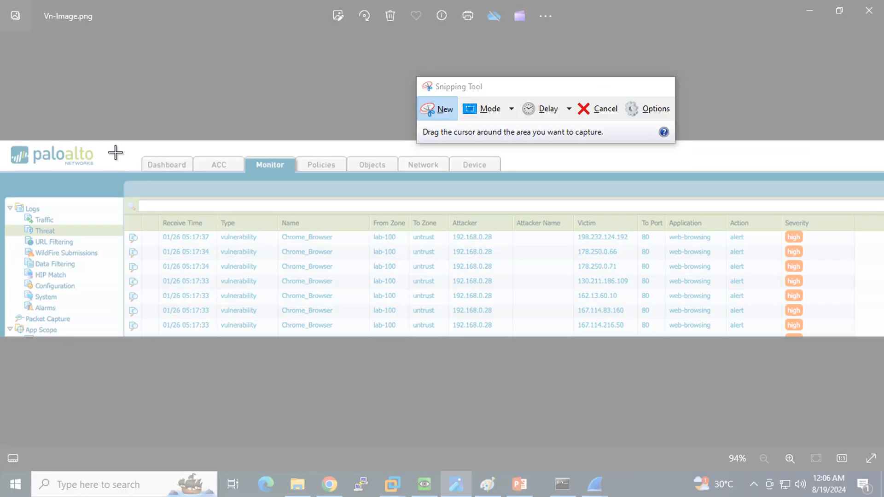
pyautogui.moveTo(110, 146); pyautogui.dragTo(879, 369)
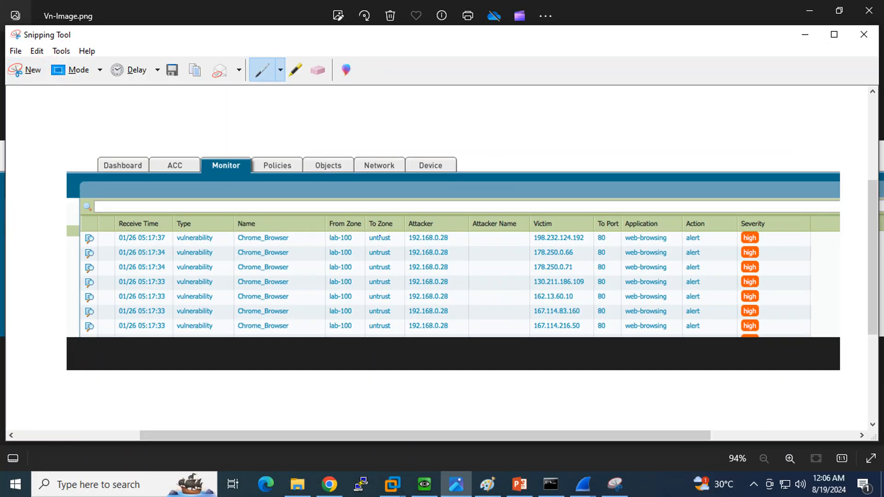
# - Circle the Type (vulnerability) and Action (alert) columns, then minimize both windows to view the commit
pyautogui.moveTo(233, 276)
pyautogui.mouseDown()
pyautogui.moveTo(222, 222)
pyautogui.moveTo(154, 279)
pyautogui.moveTo(227, 330)
pyautogui.moveTo(222, 271)
pyautogui.mouseUp()
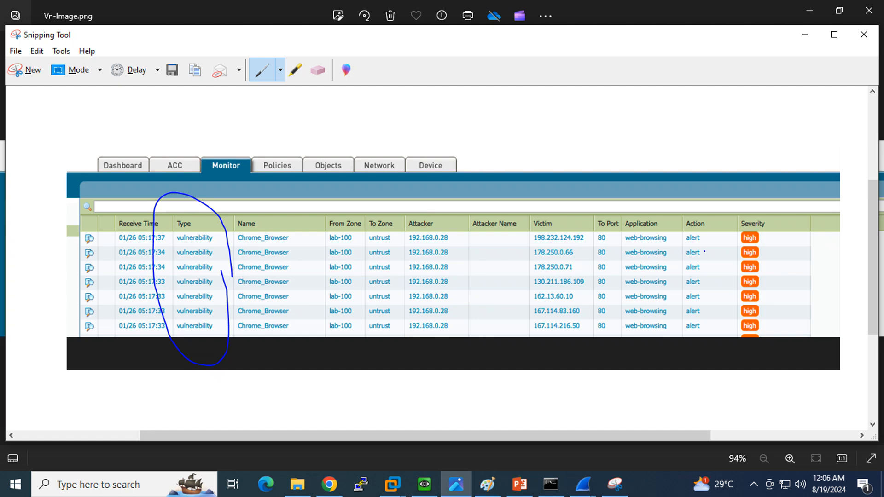
pyautogui.moveTo(704, 252)
pyautogui.mouseDown()
pyautogui.moveTo(709, 222)
pyautogui.moveTo(673, 221)
pyautogui.moveTo(698, 338)
pyautogui.moveTo(716, 265)
pyautogui.moveTo(709, 237)
pyautogui.mouseUp()
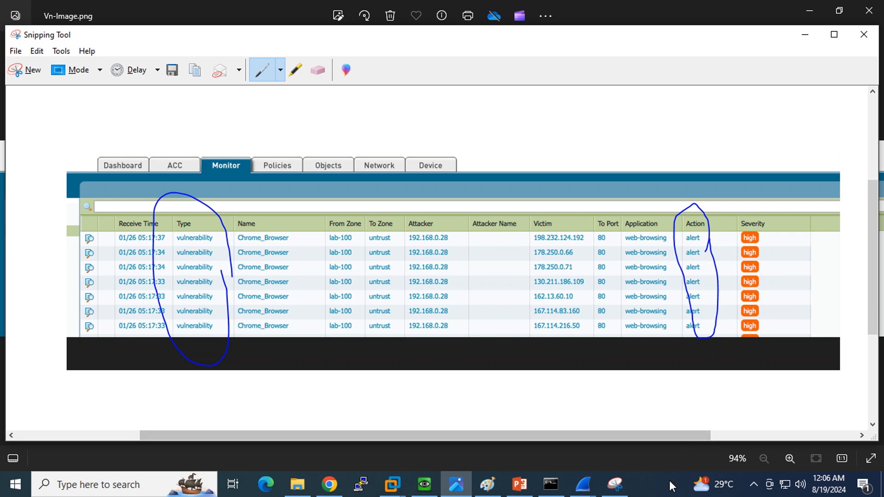
pyautogui.click(802, 35)
pyautogui.click(802, 12)
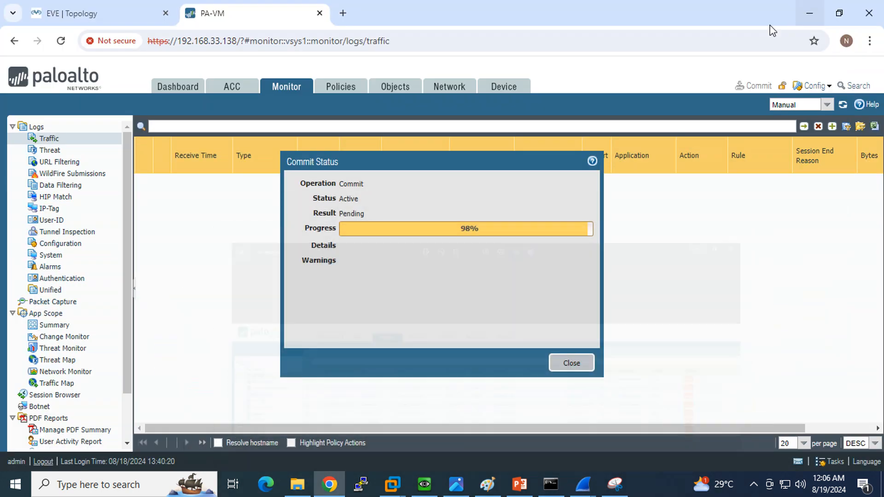